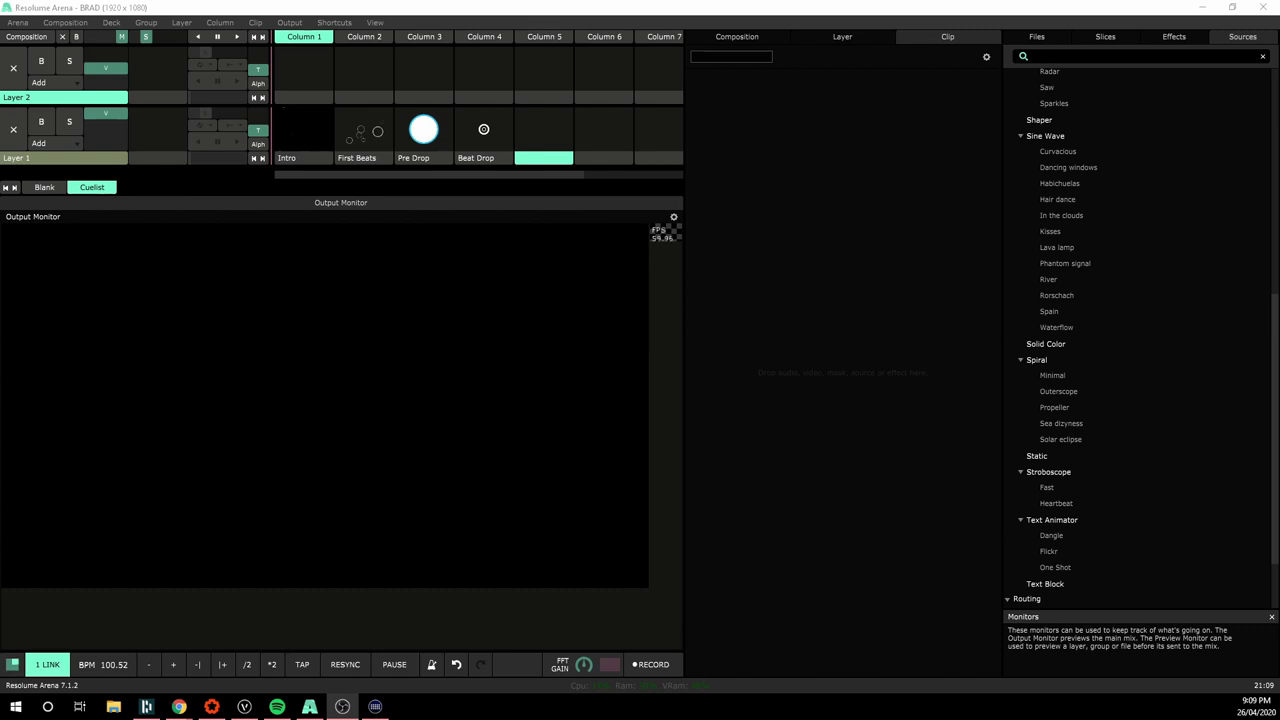
Preview the Layer 1 clips First Beats, Pre Drop, Beat Drop and Intro, ending on the empty Column 5 slot.
{"action": "left_click", "coordinate": [362, 128]}
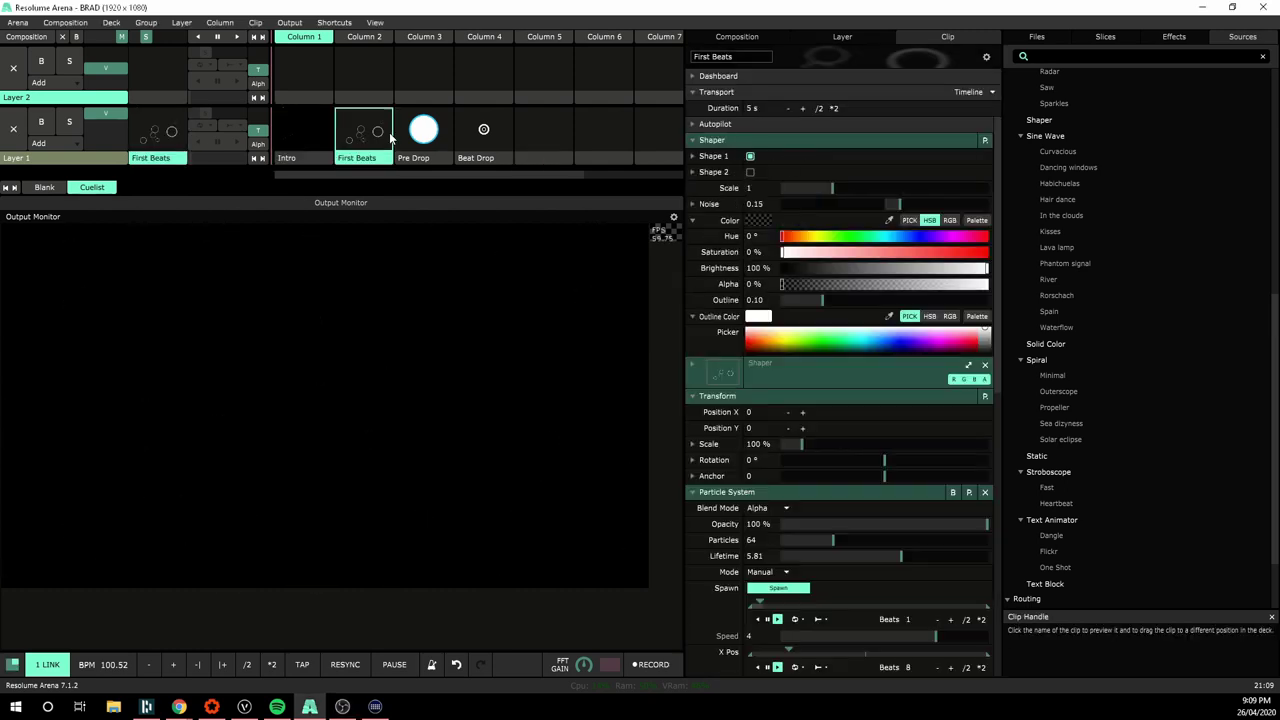
{"action": "left_click", "coordinate": [423, 130]}
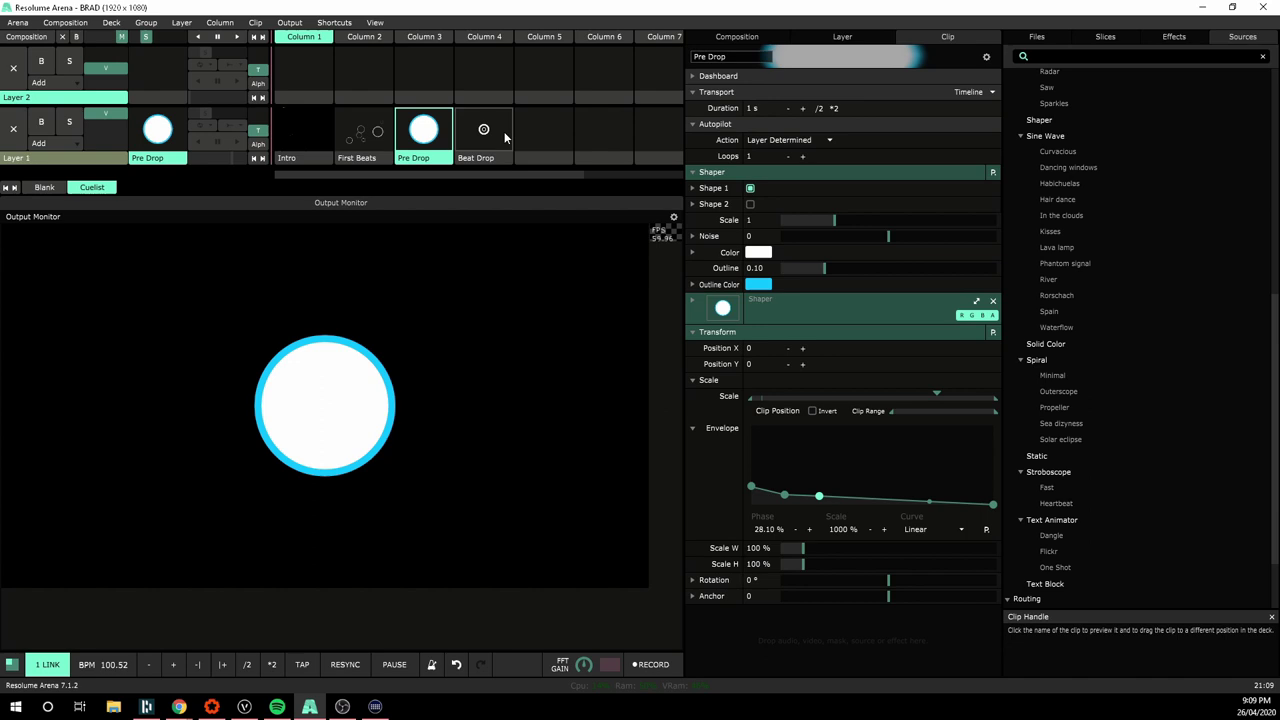
{"action": "left_click", "coordinate": [505, 137]}
{"action": "left_click", "coordinate": [362, 138]}
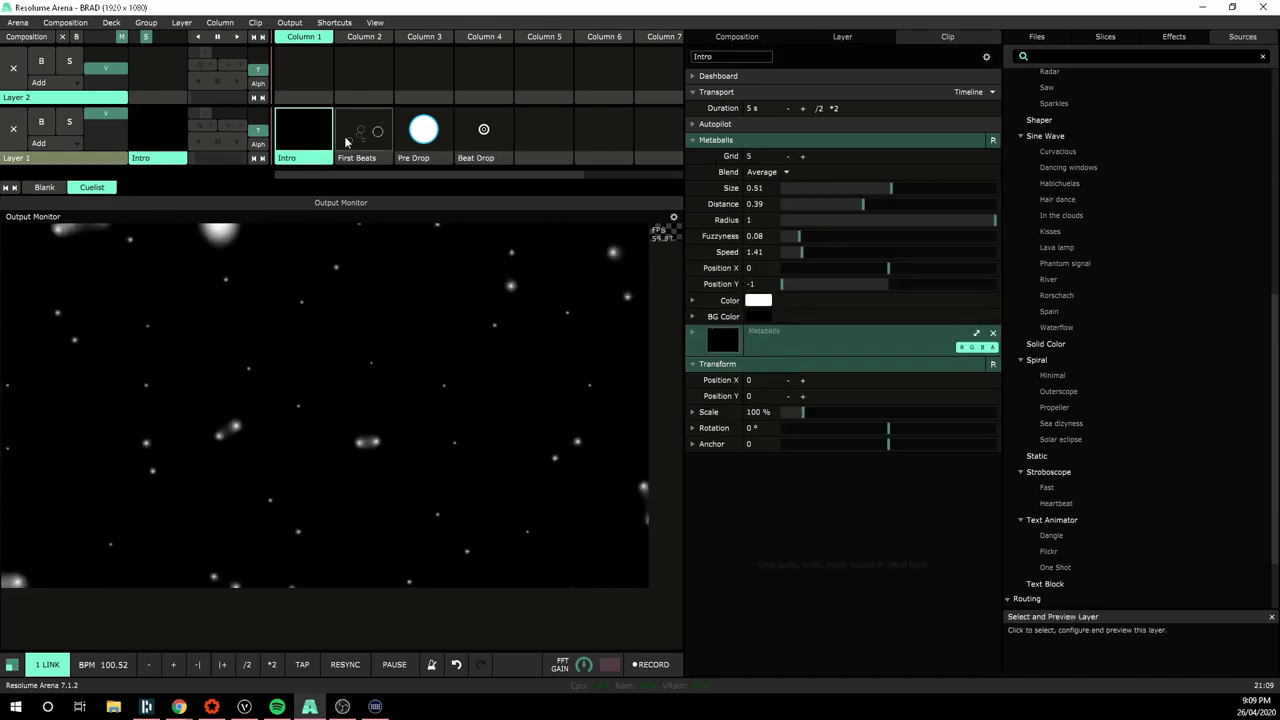
{"action": "left_click", "coordinate": [437, 137]}
{"action": "left_click", "coordinate": [480, 130]}
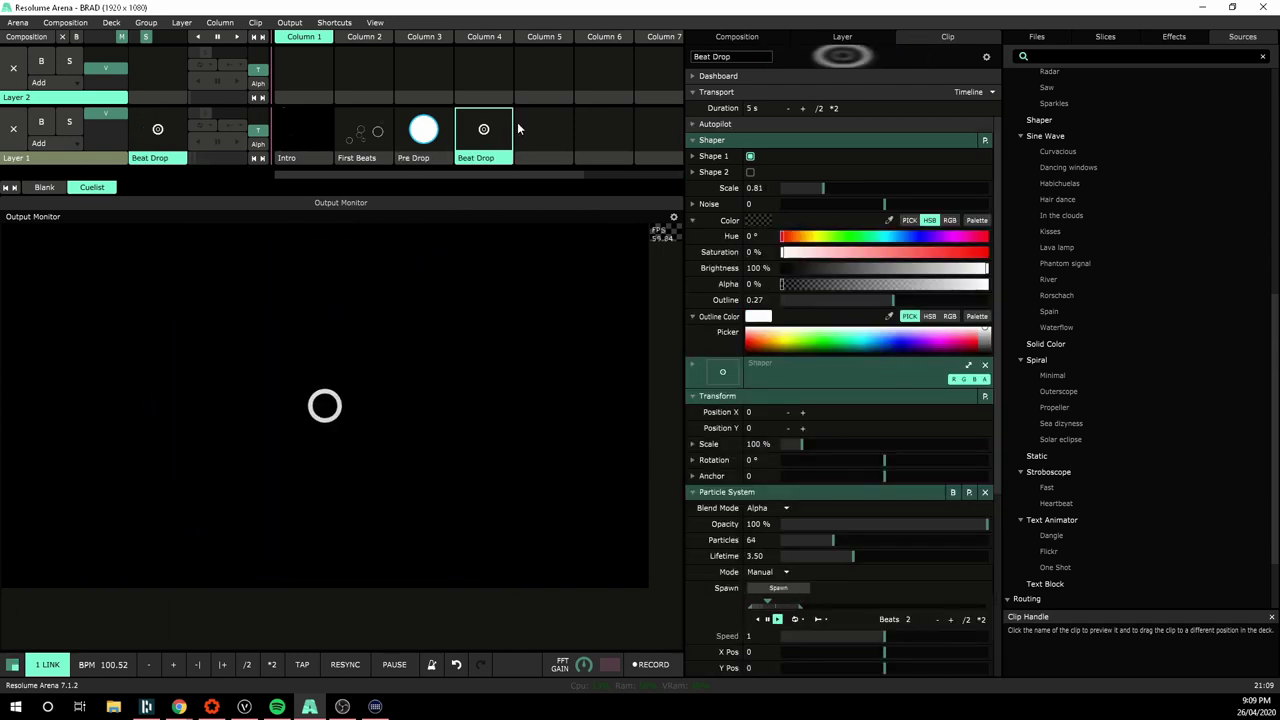
{"action": "left_click", "coordinate": [533, 124]}
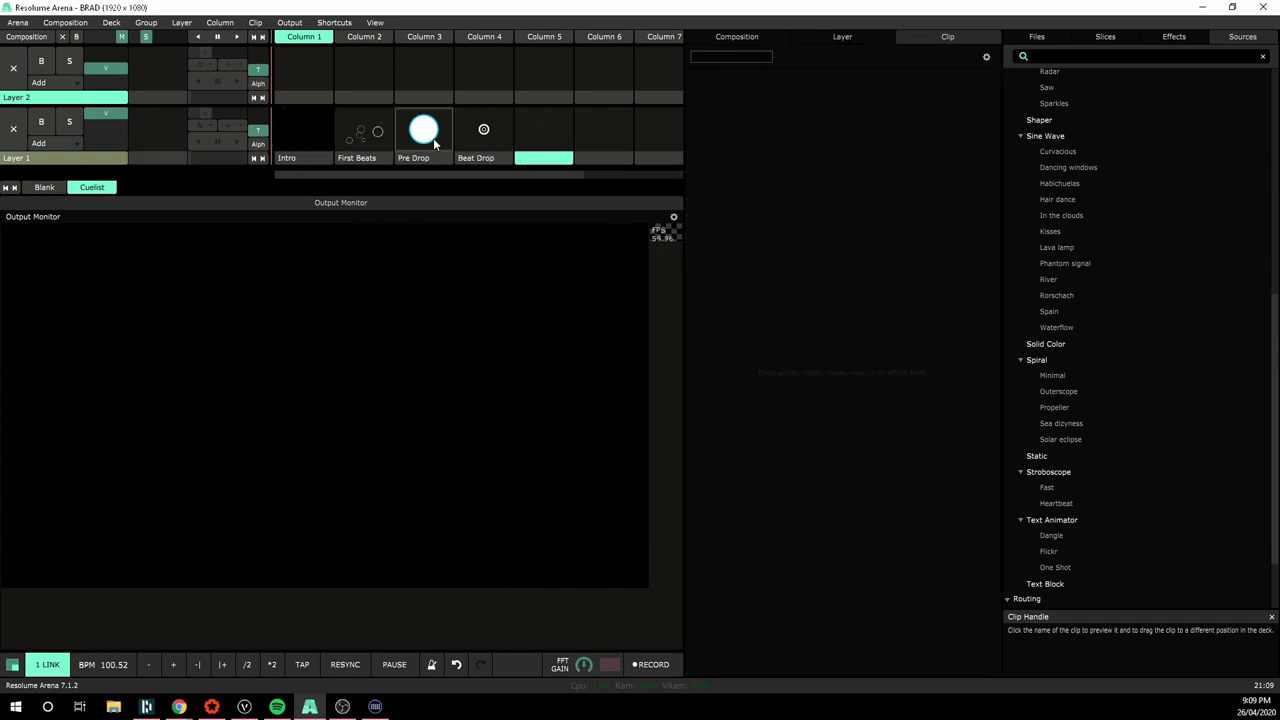
Check the computer's IP address and incoming port in the OSC preferences, and select Layer 1.
{"action": "left_click", "coordinate": [18, 22]}
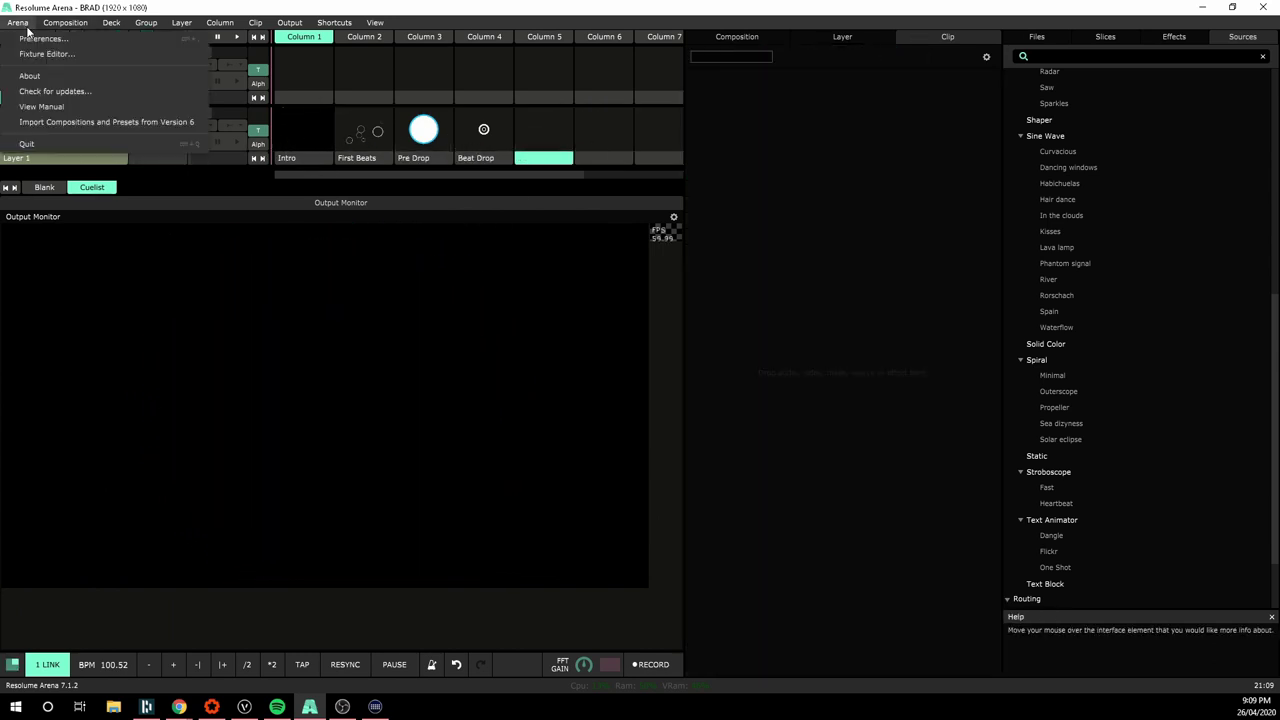
{"action": "left_click", "coordinate": [30, 38]}
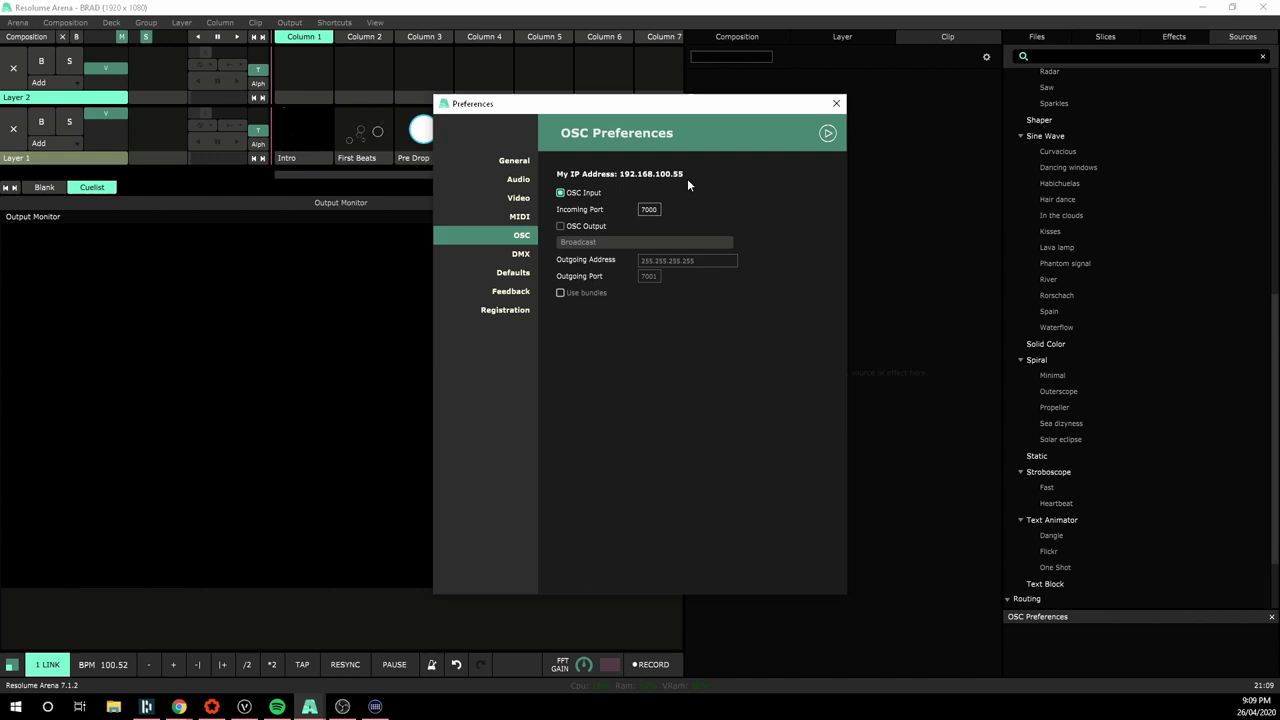
{"action": "left_click", "coordinate": [837, 104]}
{"action": "left_click", "coordinate": [60, 159]}
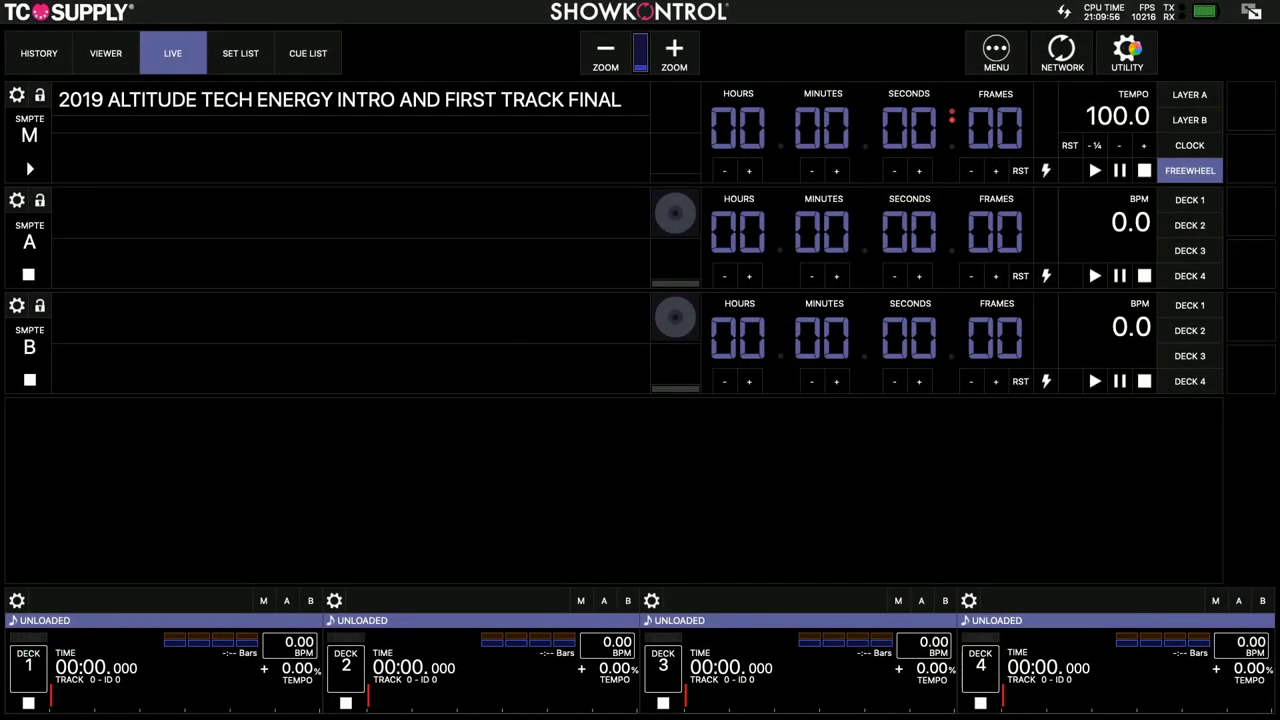
Switch to ShowKontrol and check the OSC output's target IP and port in the network settings.
{"action": "left_click", "coordinate": [1134, 52]}
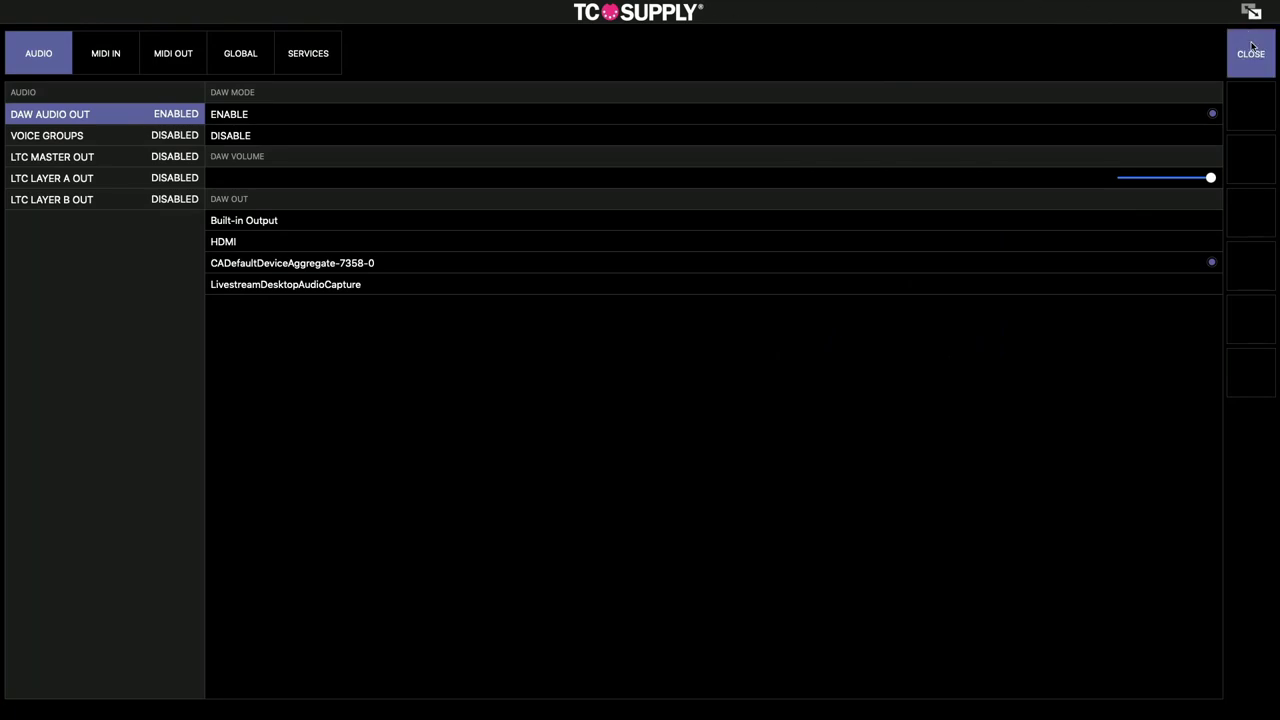
{"action": "left_click", "coordinate": [1251, 50]}
{"action": "left_click", "coordinate": [1063, 50]}
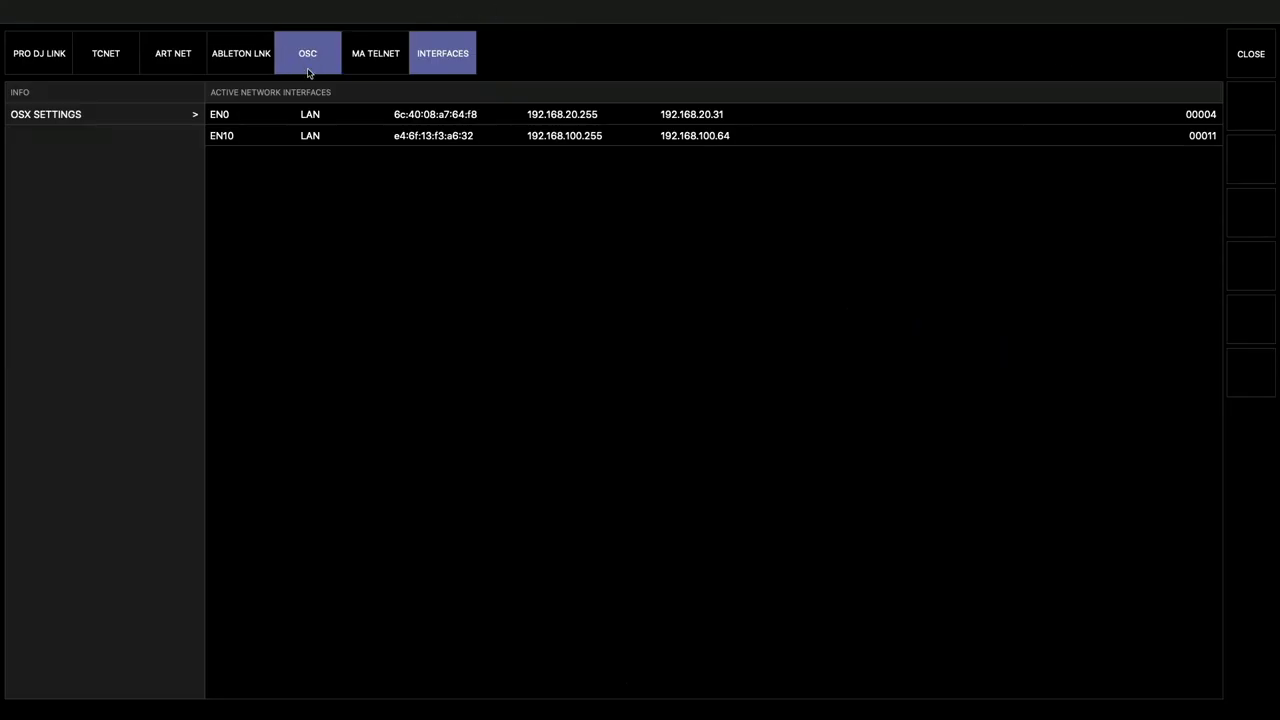
{"action": "left_click", "coordinate": [309, 73]}
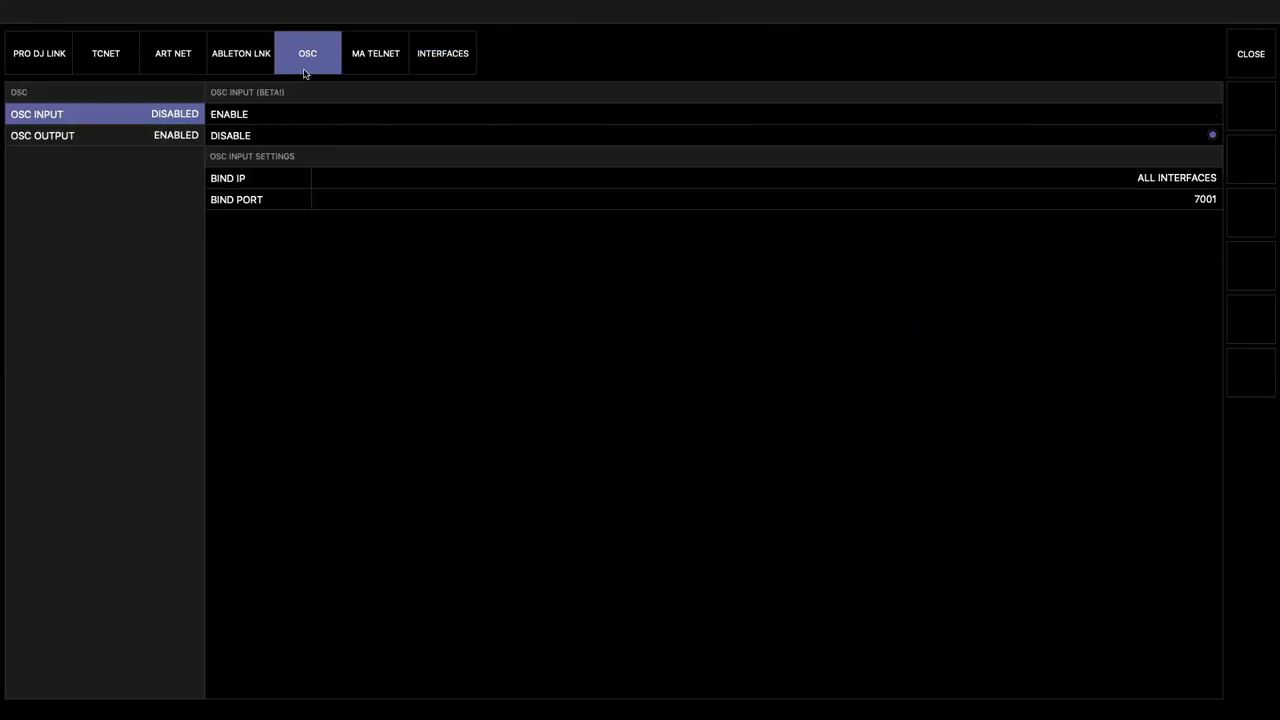
{"action": "left_click", "coordinate": [87, 135]}
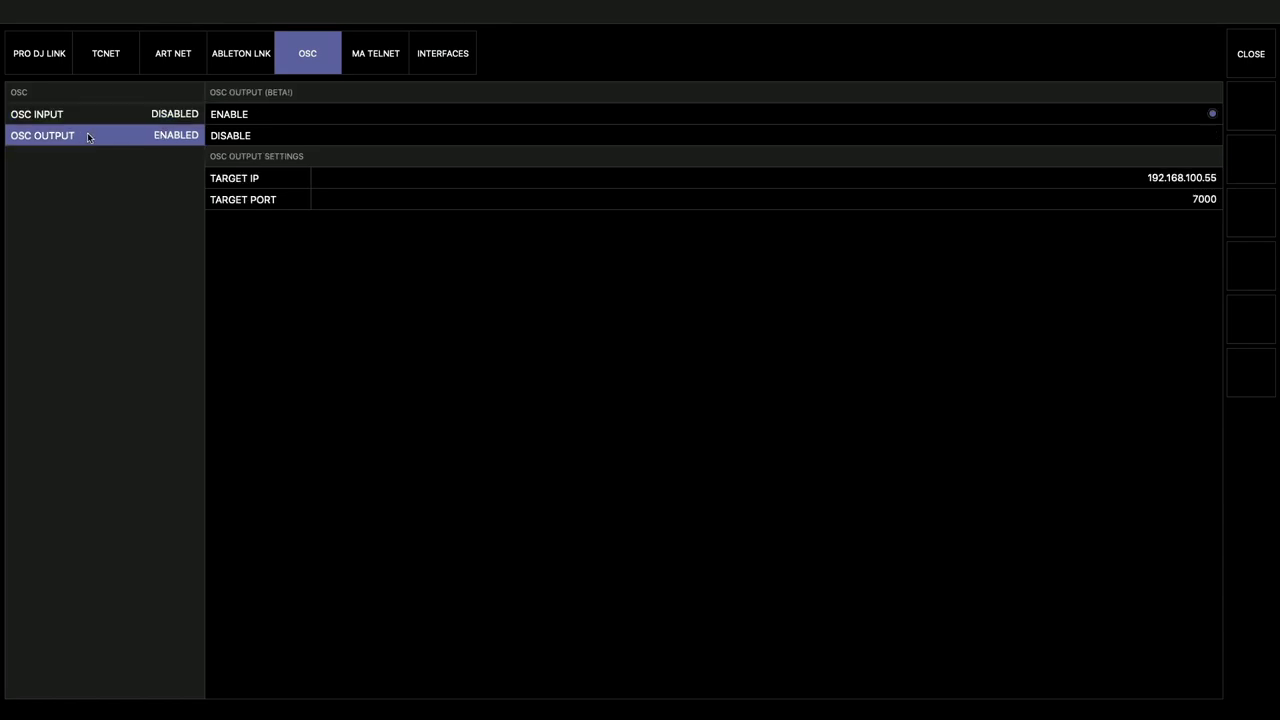
{"action": "left_click", "coordinate": [1244, 58]}
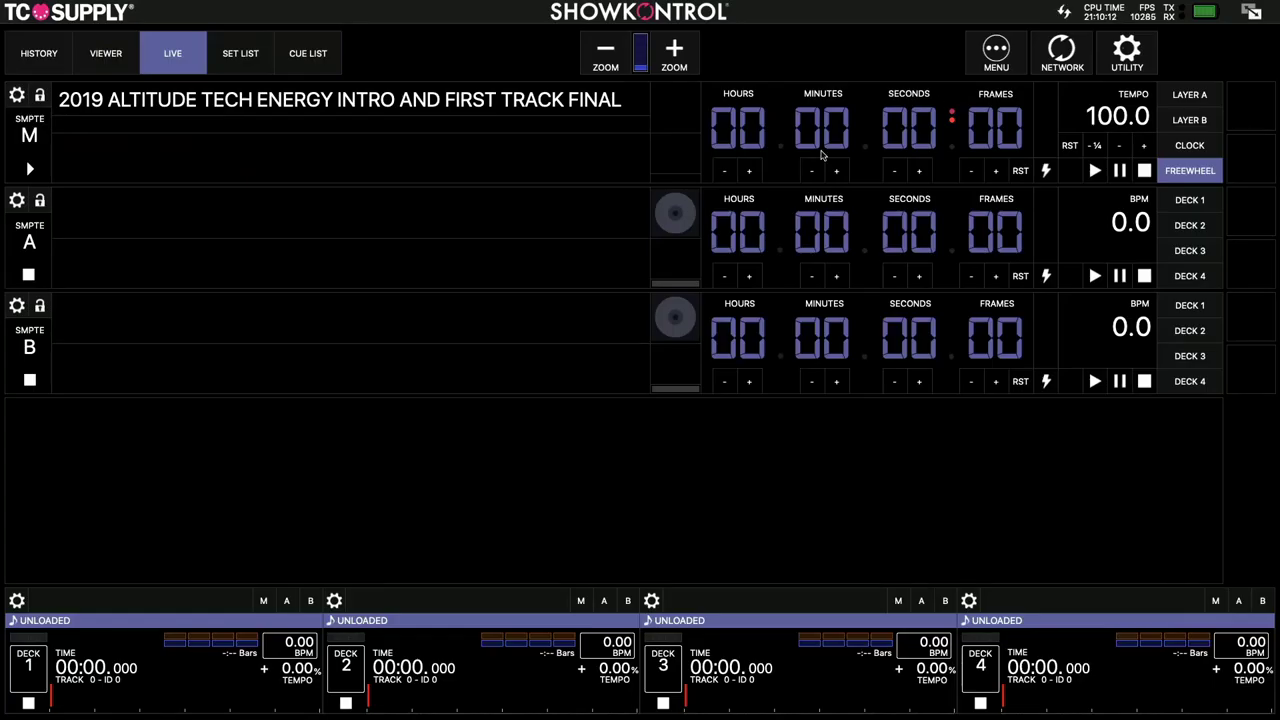
Load the set list track fame-inc(1) into the cue list and stop the timecode at zero.
{"action": "left_click", "coordinate": [240, 53]}
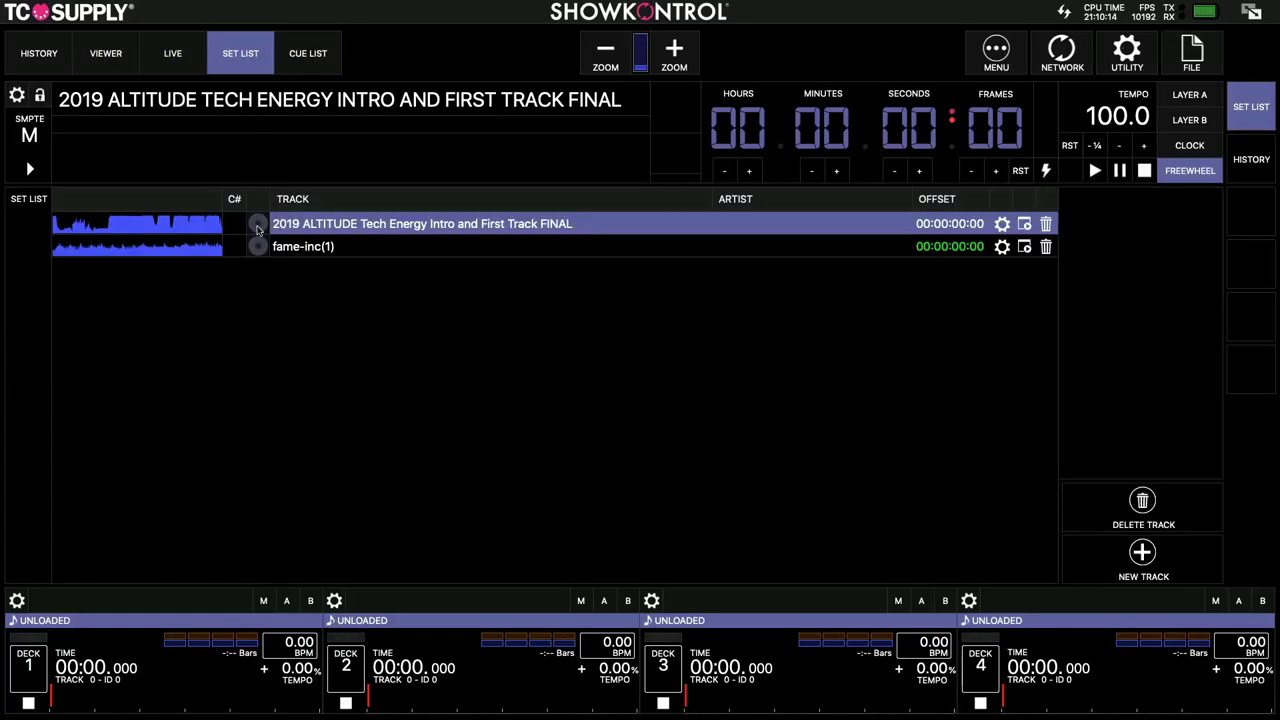
{"action": "left_click", "coordinate": [328, 247]}
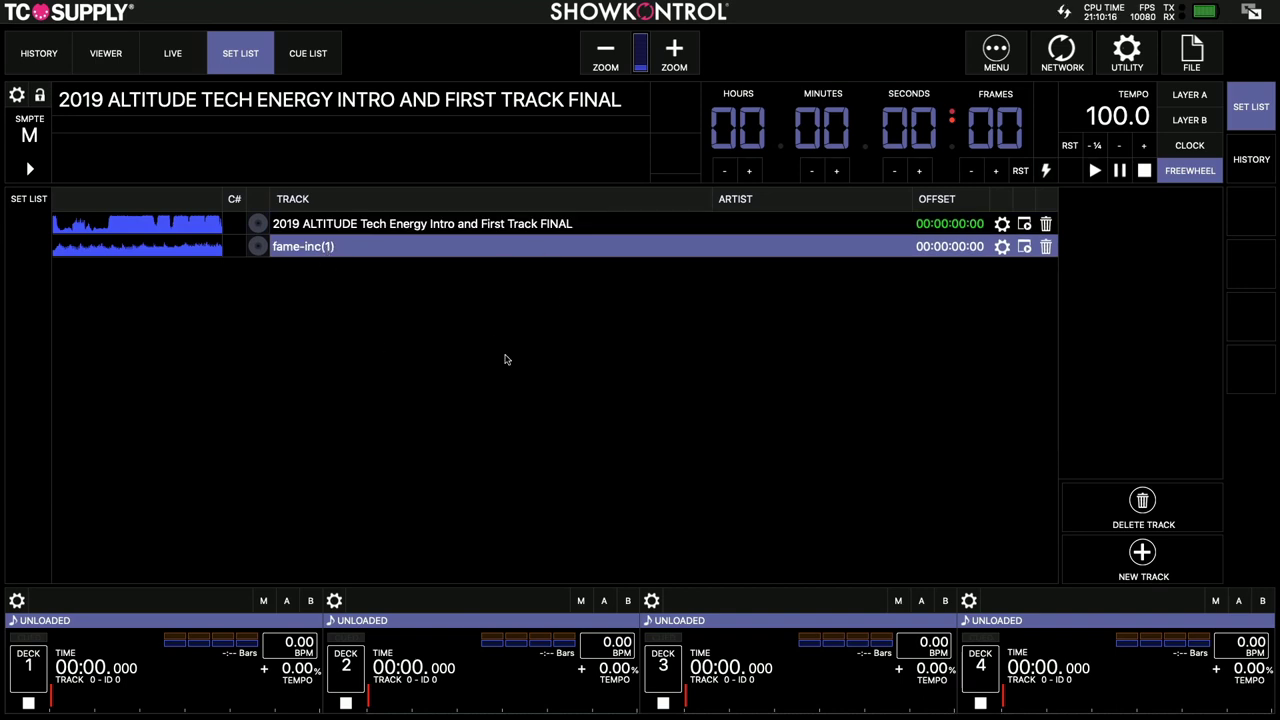
{"action": "left_click", "coordinate": [1023, 248]}
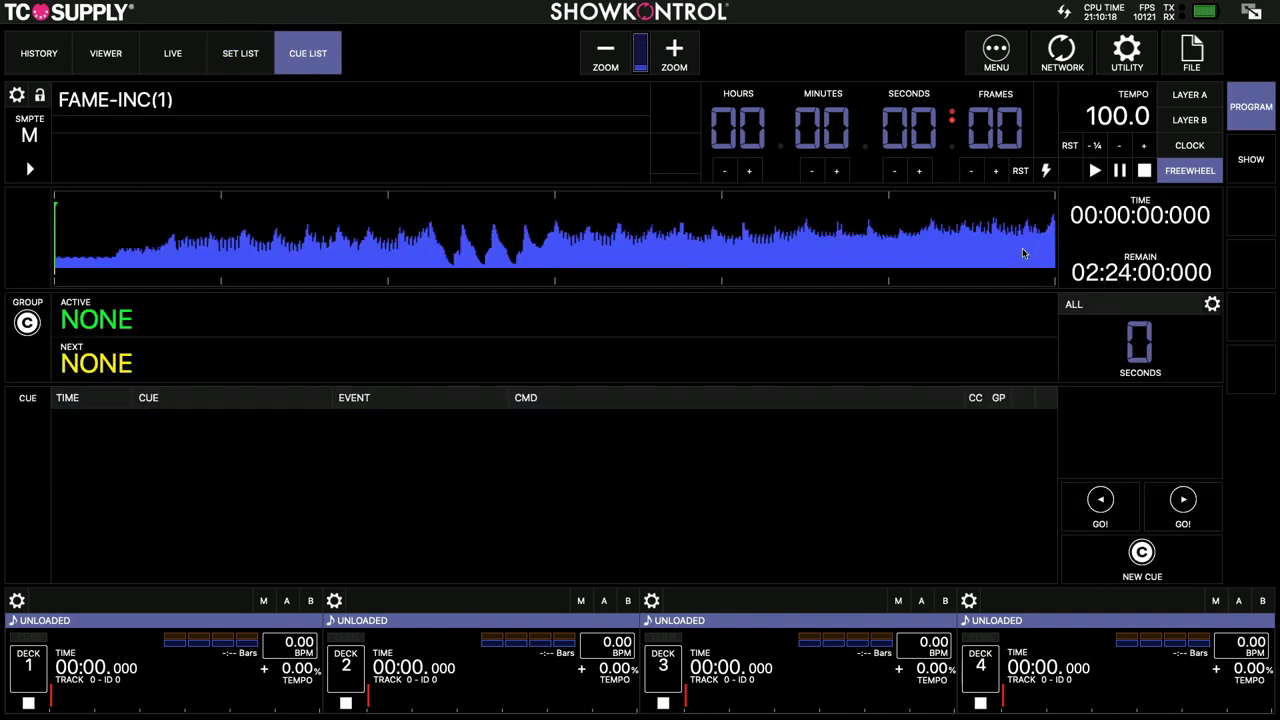
{"action": "left_click", "coordinate": [240, 53]}
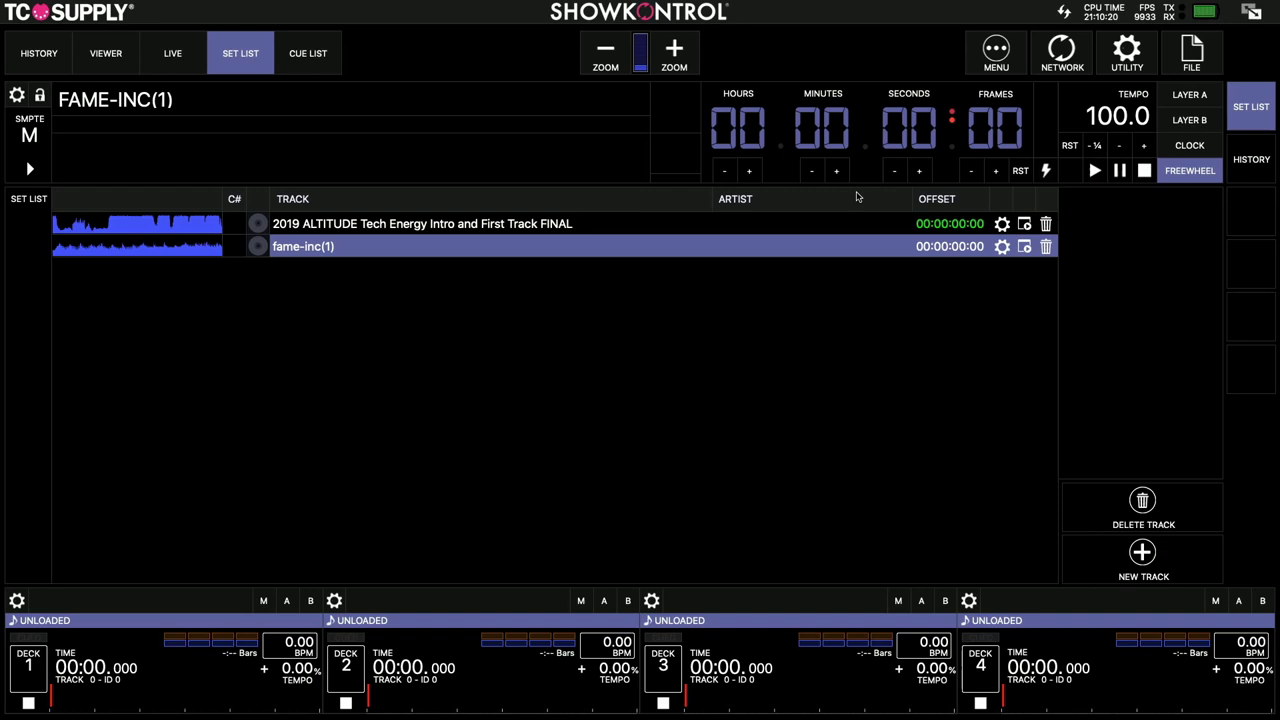
{"action": "left_click", "coordinate": [330, 42]}
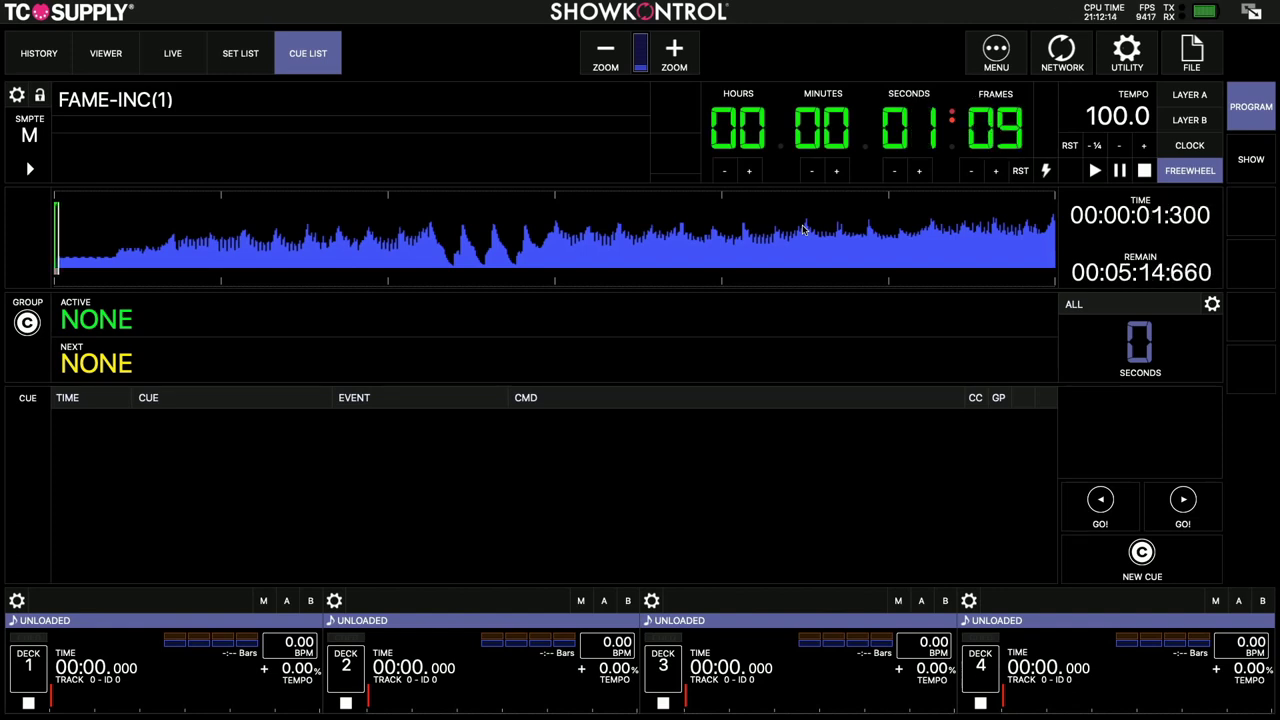
{"action": "left_click", "coordinate": [1144, 170]}
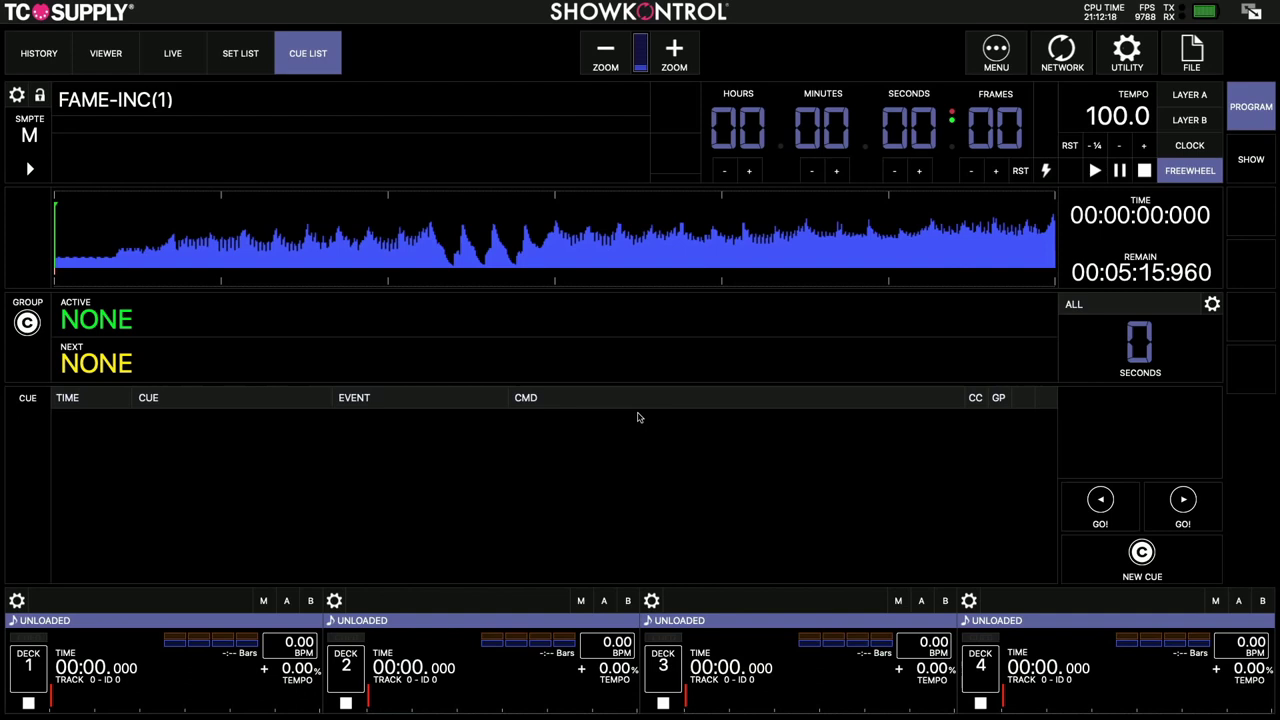
Add a cue at time zero named Zero with the event Begin.
{"action": "left_click", "coordinate": [1176, 561]}
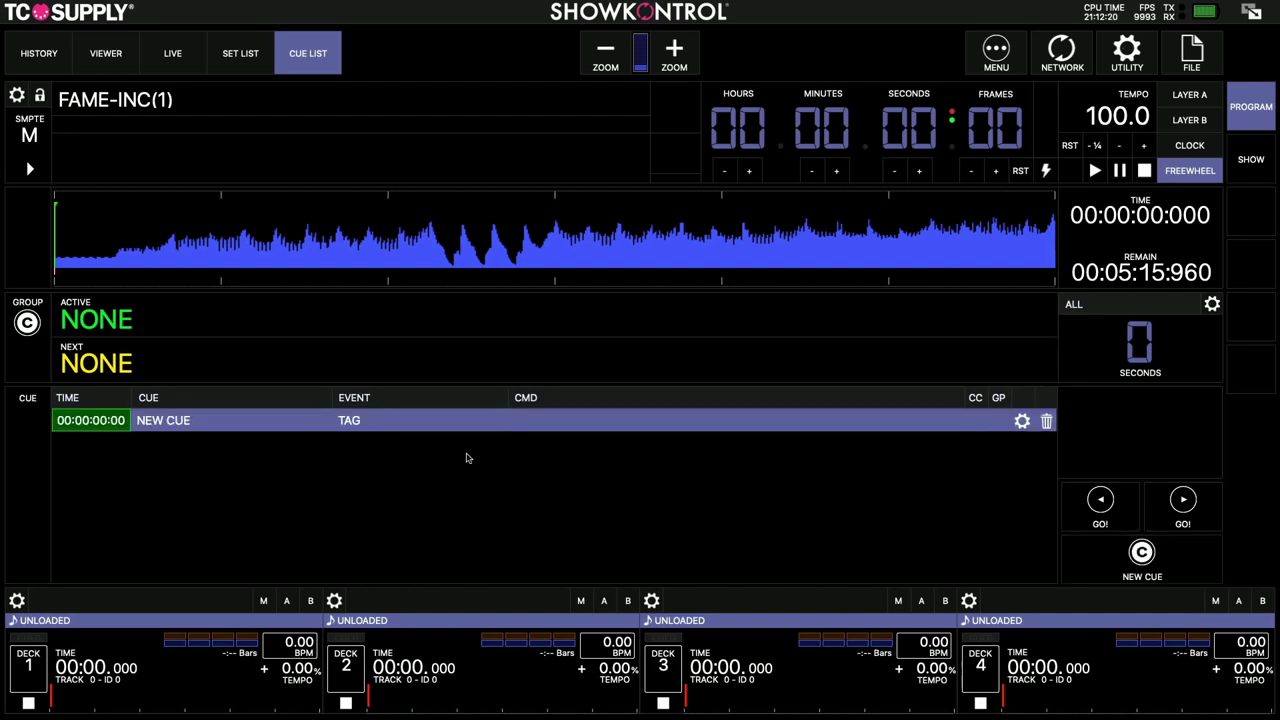
{"action": "double_click", "coordinate": [170, 421]}
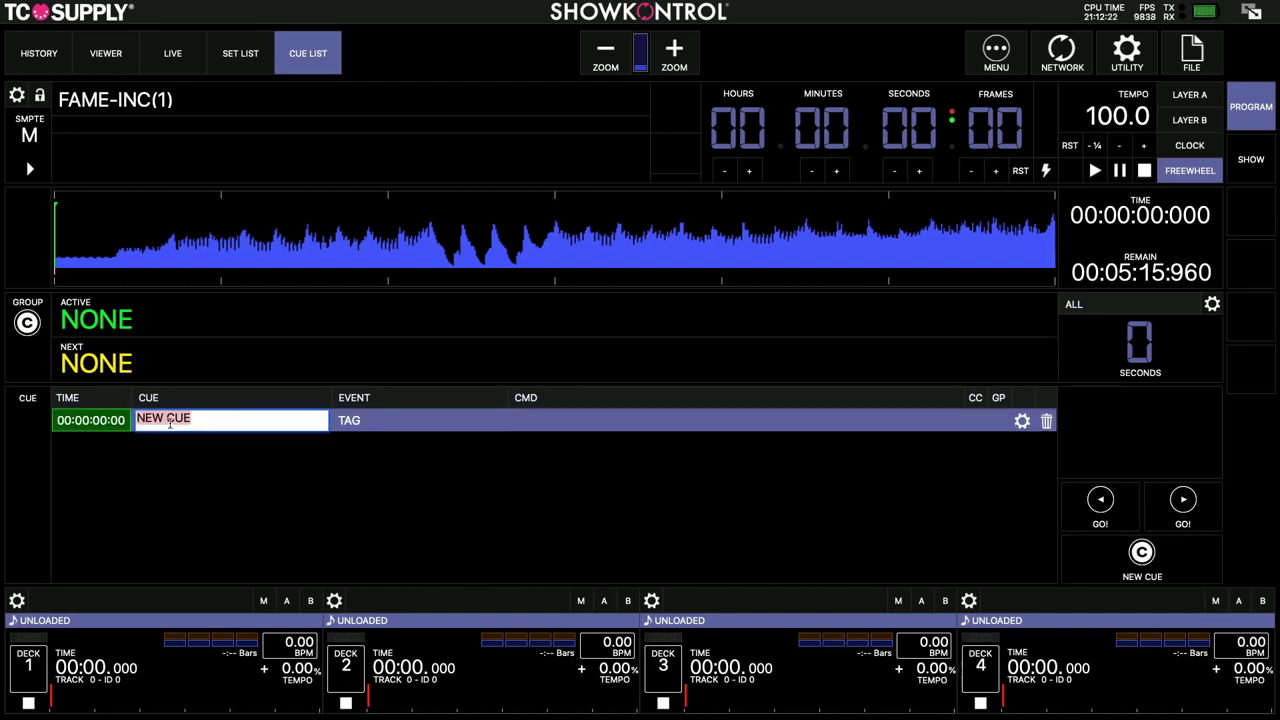
{"action": "type", "text": "Zero"}
{"action": "key", "text": "Return"}
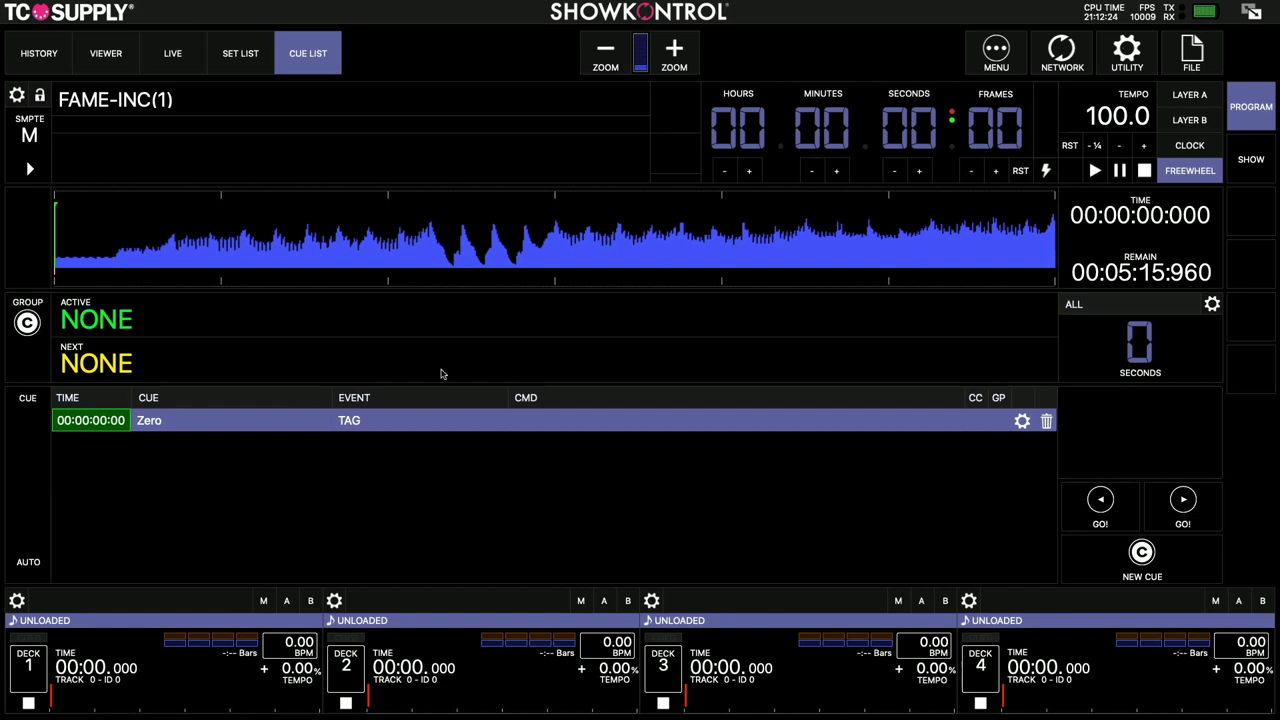
{"action": "double_click", "coordinate": [380, 421]}
{"action": "type", "text": "Begin"}
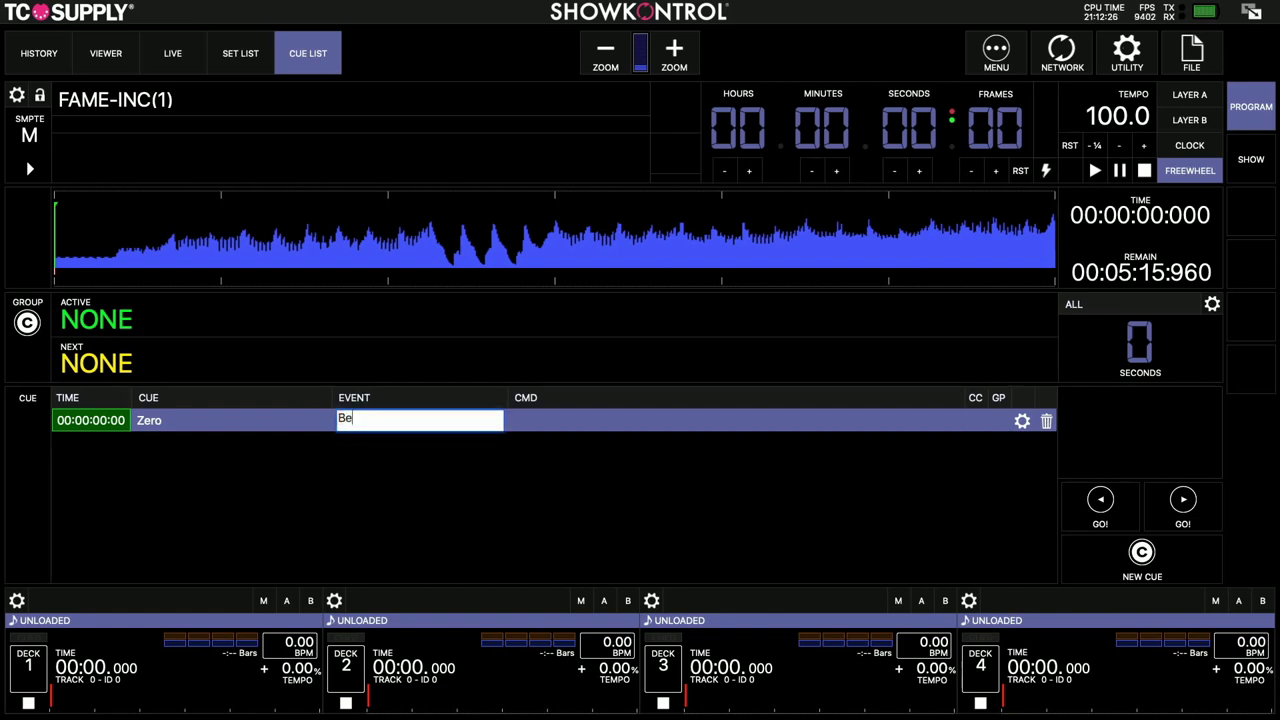
{"action": "key", "text": "Return"}
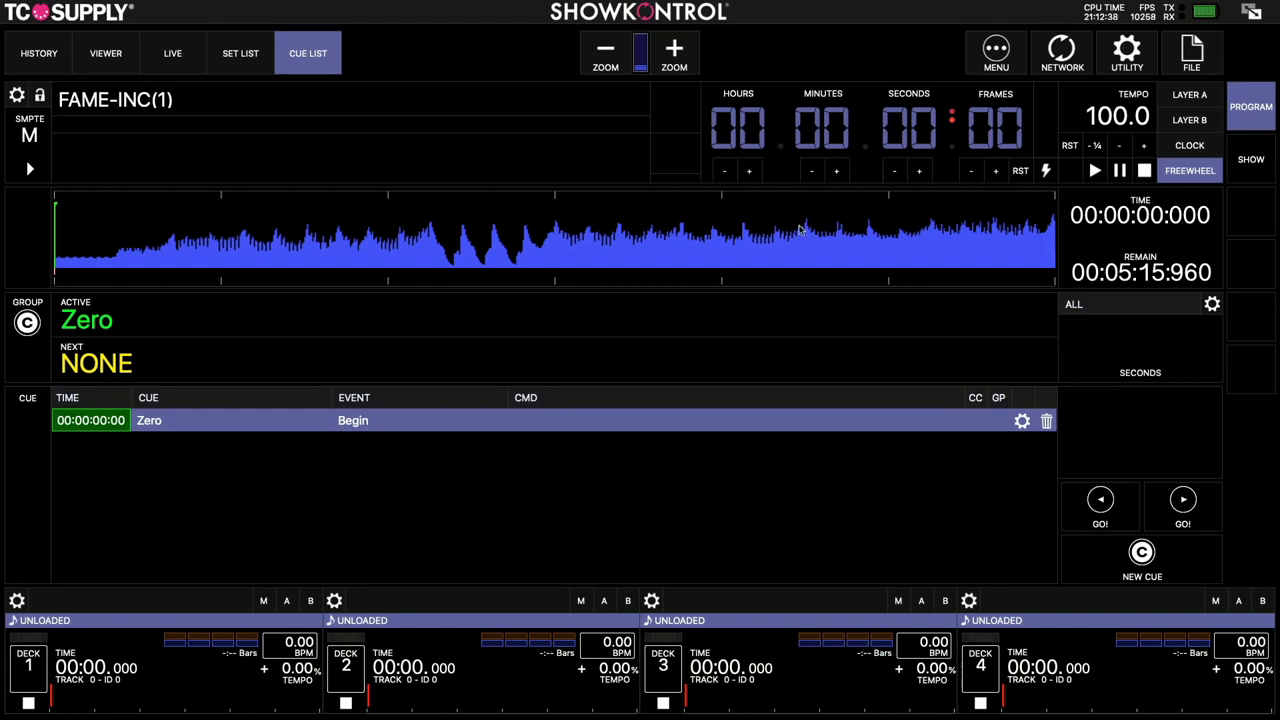
Add a second cue named Intro with the event Clip.
{"action": "left_click", "coordinate": [1166, 565]}
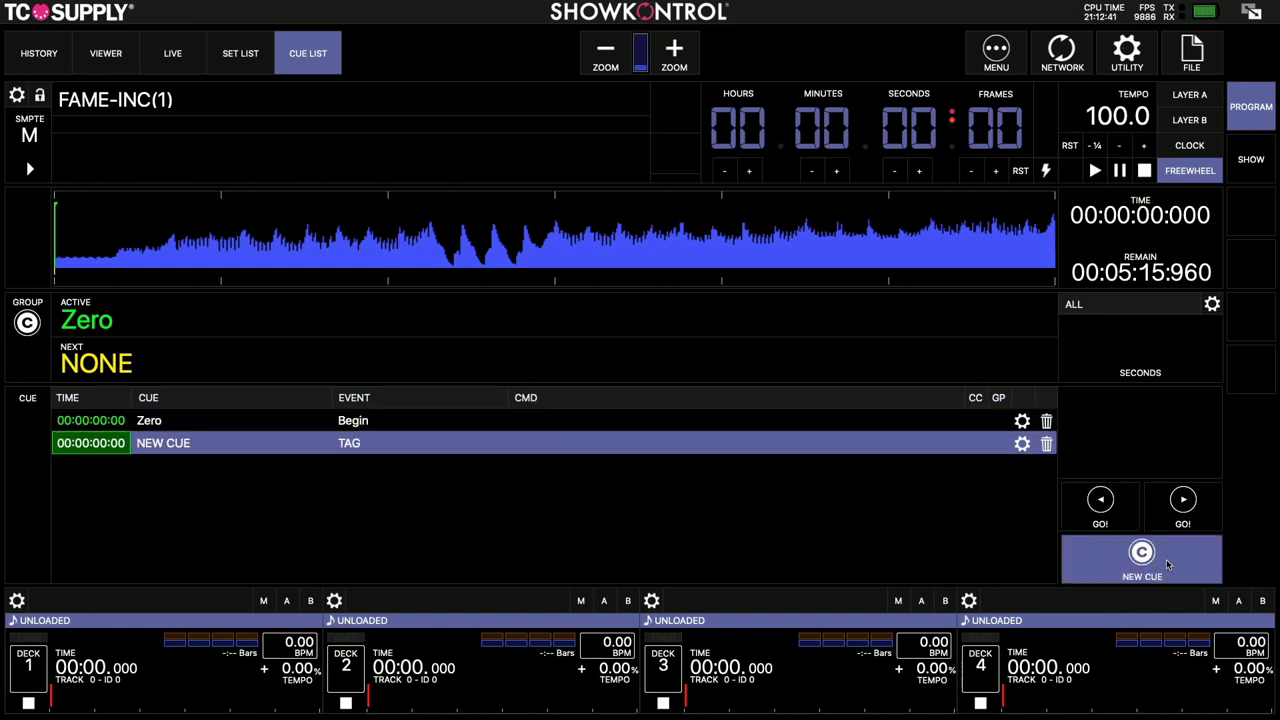
{"action": "double_click", "coordinate": [158, 441]}
{"action": "type", "text": "Intro"}
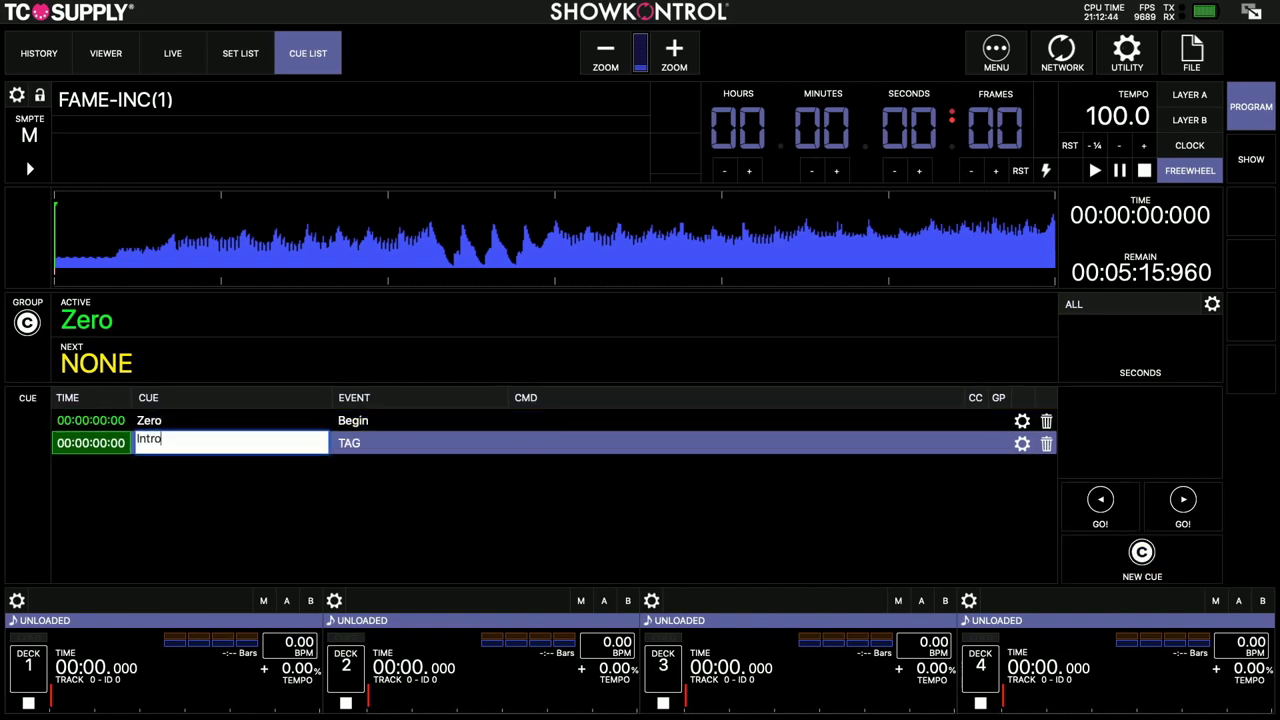
{"action": "key", "text": "Return"}
{"action": "double_click", "coordinate": [388, 442]}
{"action": "type", "text": "Cl"}
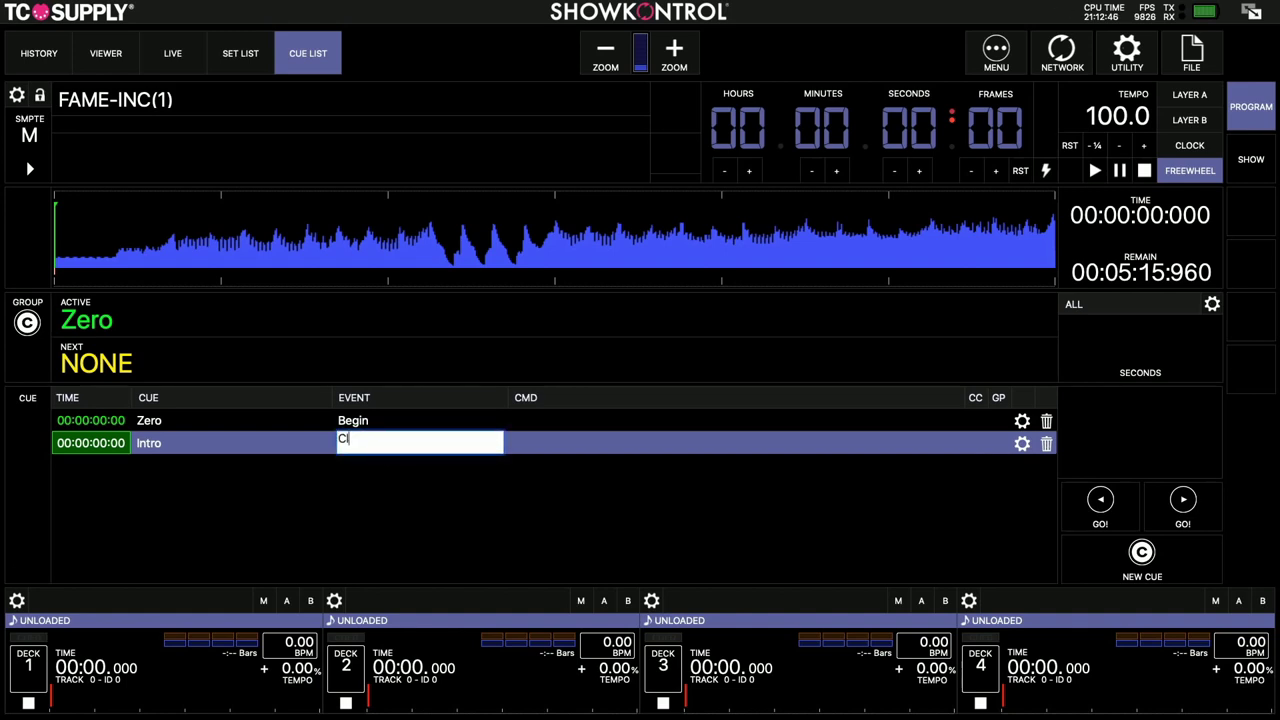
{"action": "type", "text": "ip"}
{"action": "key", "text": "Return"}
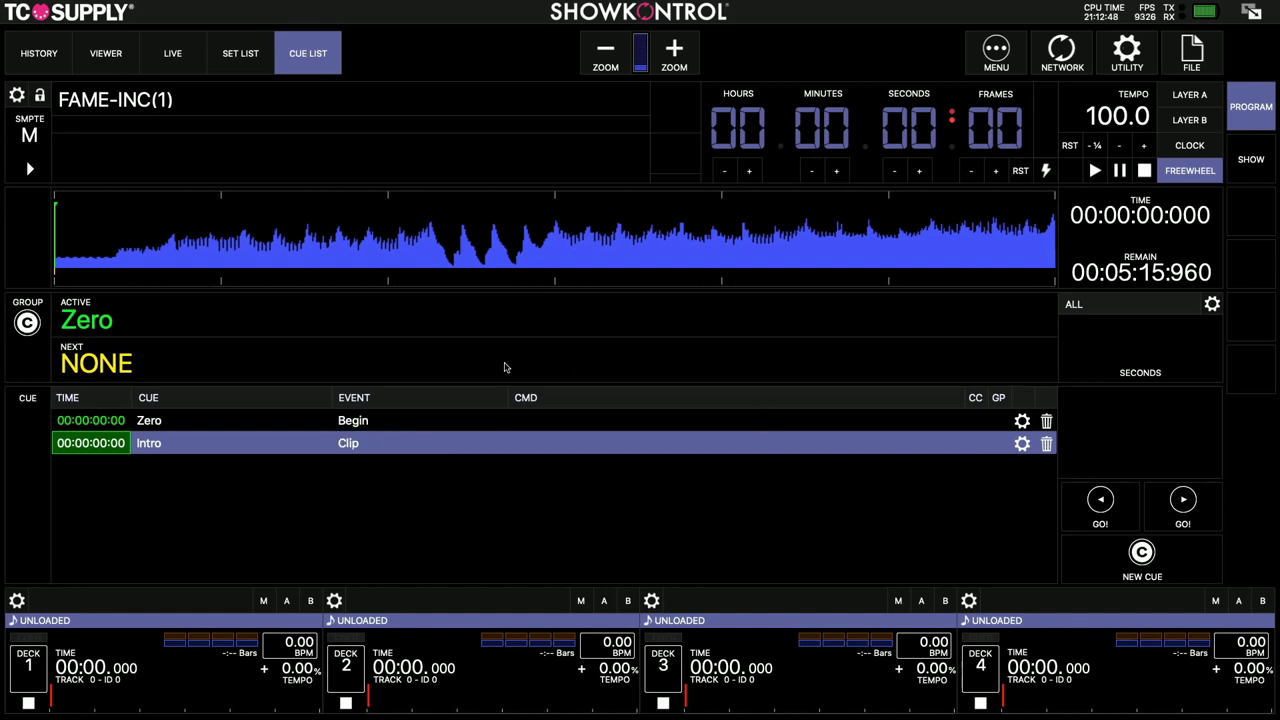
Set the Intro cue's time to 00:00:01:00.
{"action": "double_click", "coordinate": [95, 444]}
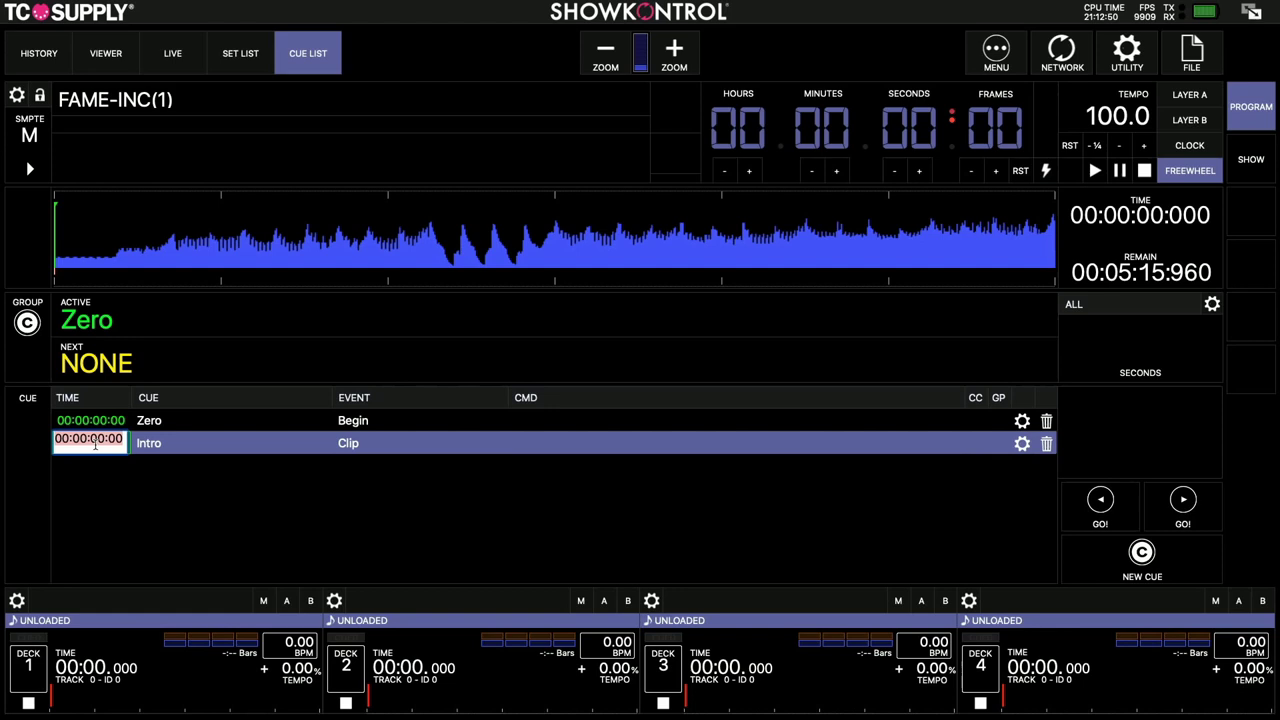
{"action": "left_click", "coordinate": [107, 440]}
{"action": "key", "text": "BackSpace"}
{"action": "type", "text": "1"}
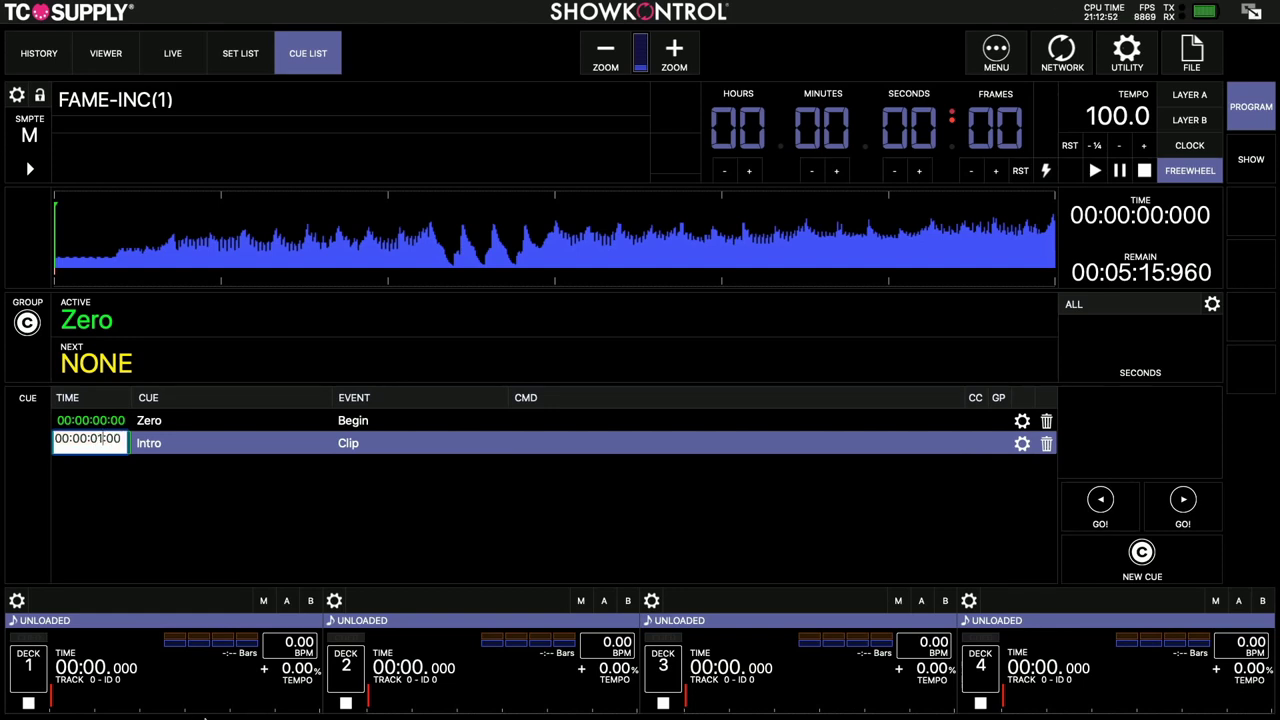
{"action": "left_click", "coordinate": [193, 497]}
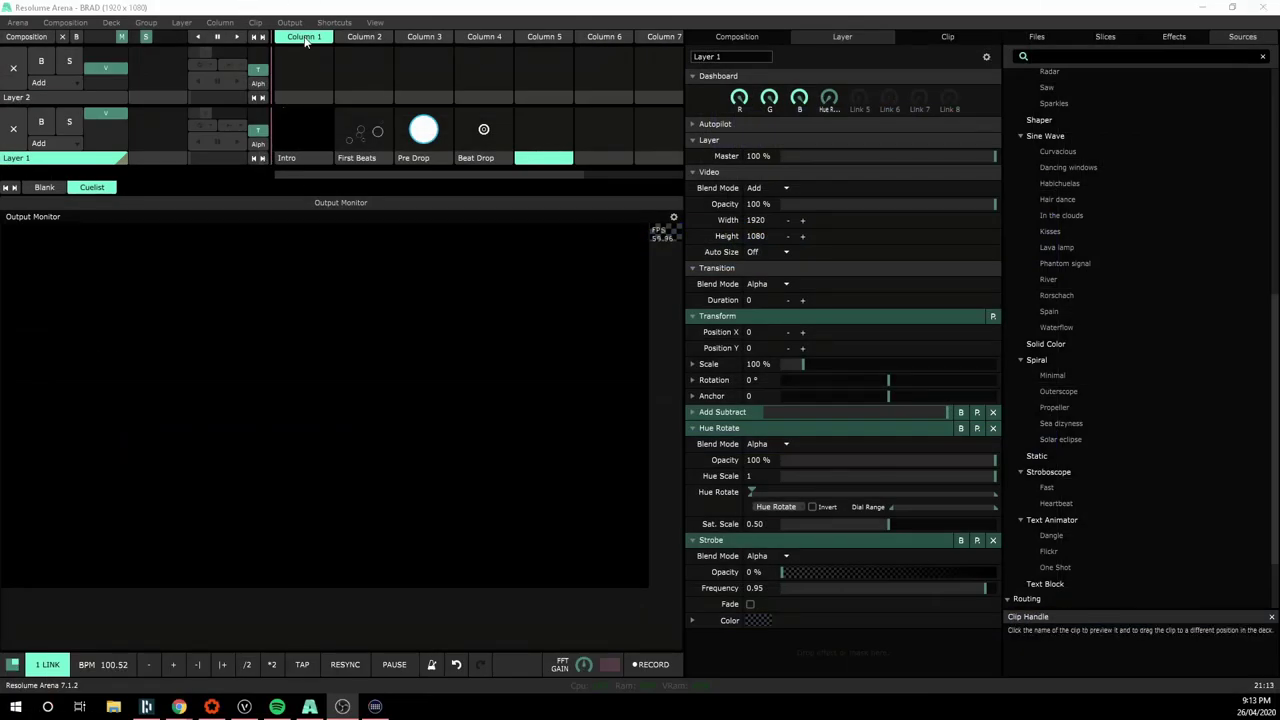
Switch to Resolume Arena, enter OSC shortcut editing and select the Intro clip's OSC input address /composition/layers/1/clips/1/connect.
{"action": "left_click", "coordinate": [334, 22]}
{"action": "left_click", "coordinate": [367, 64]}
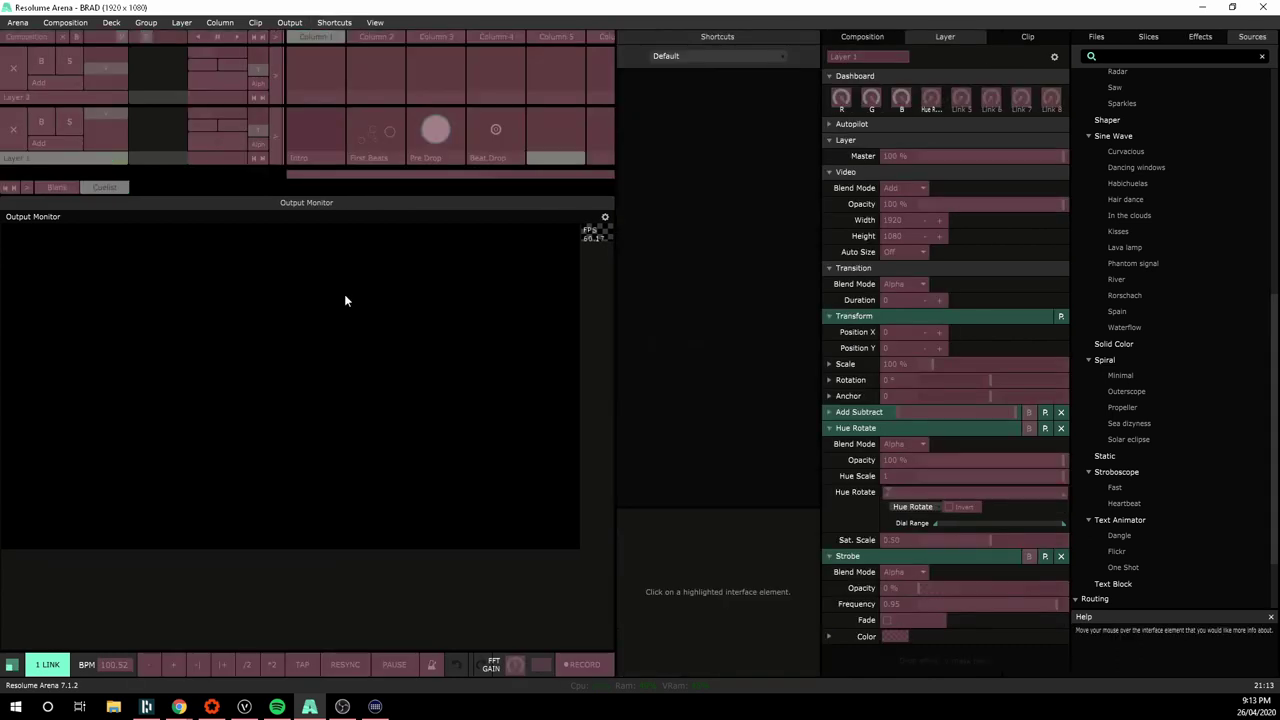
{"action": "left_click", "coordinate": [315, 137]}
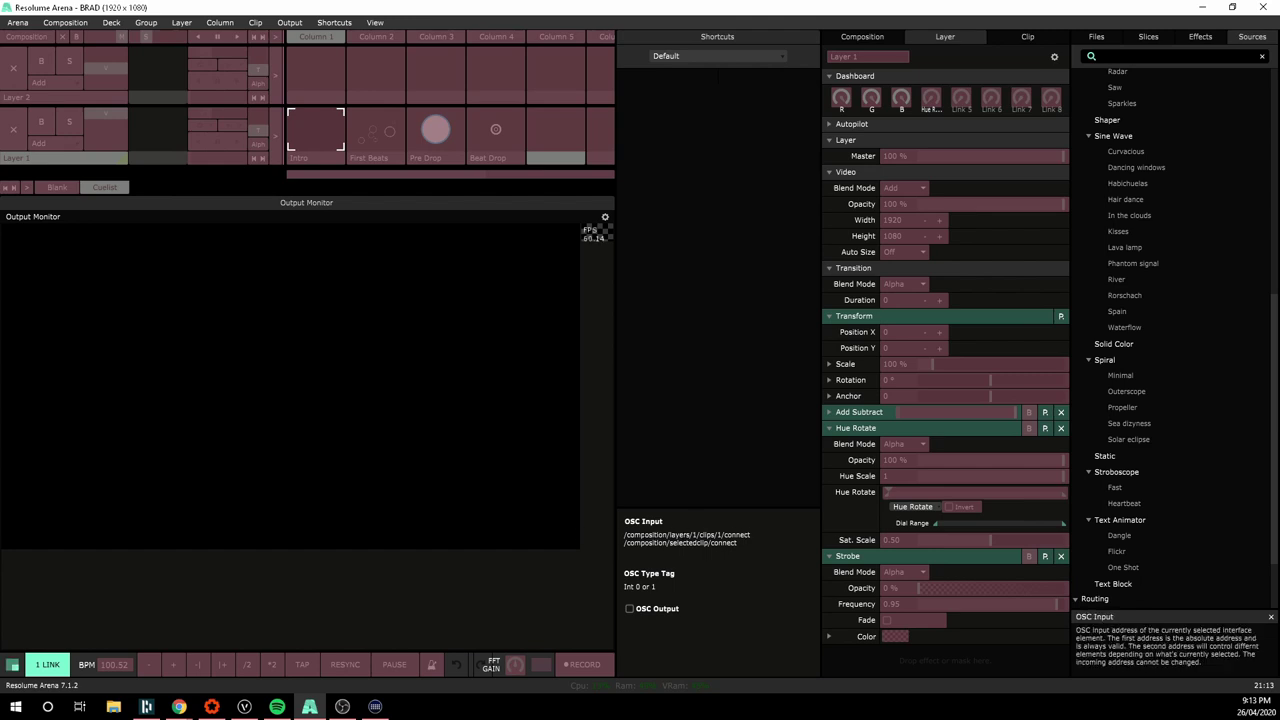
{"action": "left_click_drag", "start_coordinate": [750, 535], "coordinate": [625, 535]}
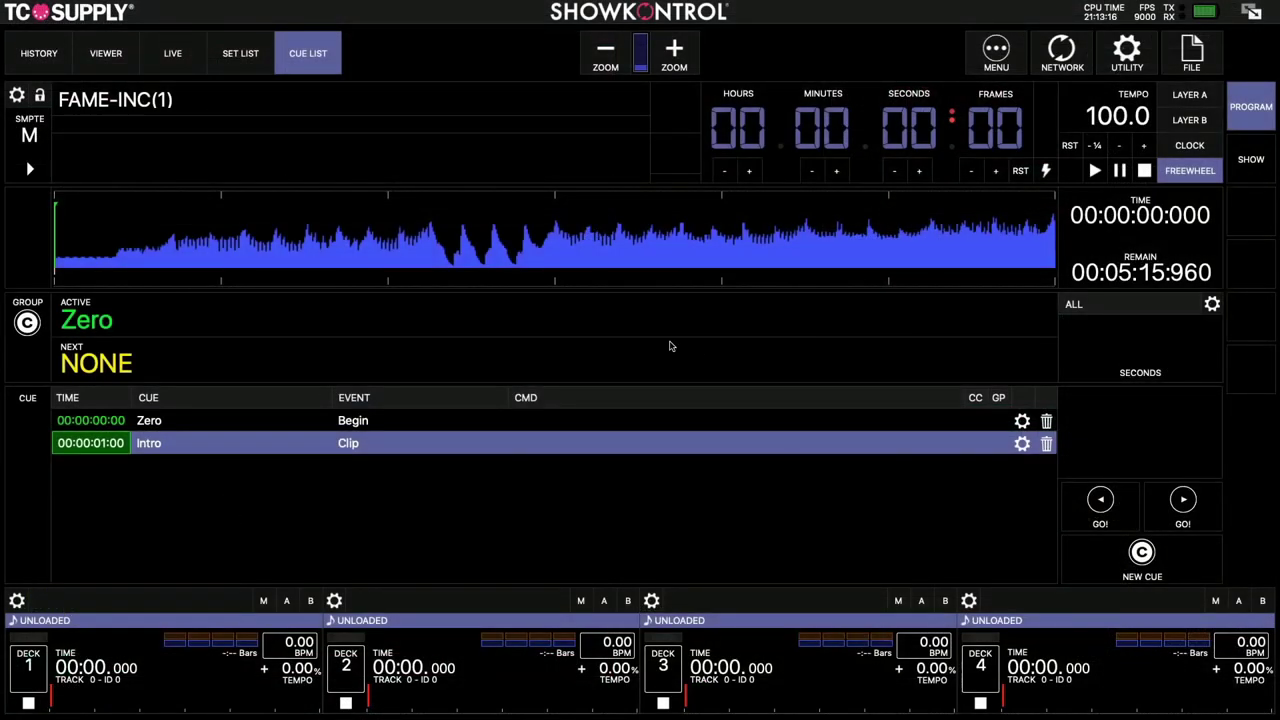
Open the Intro cue's command list and add an OSC Out command.
{"action": "double_click", "coordinate": [789, 449]}
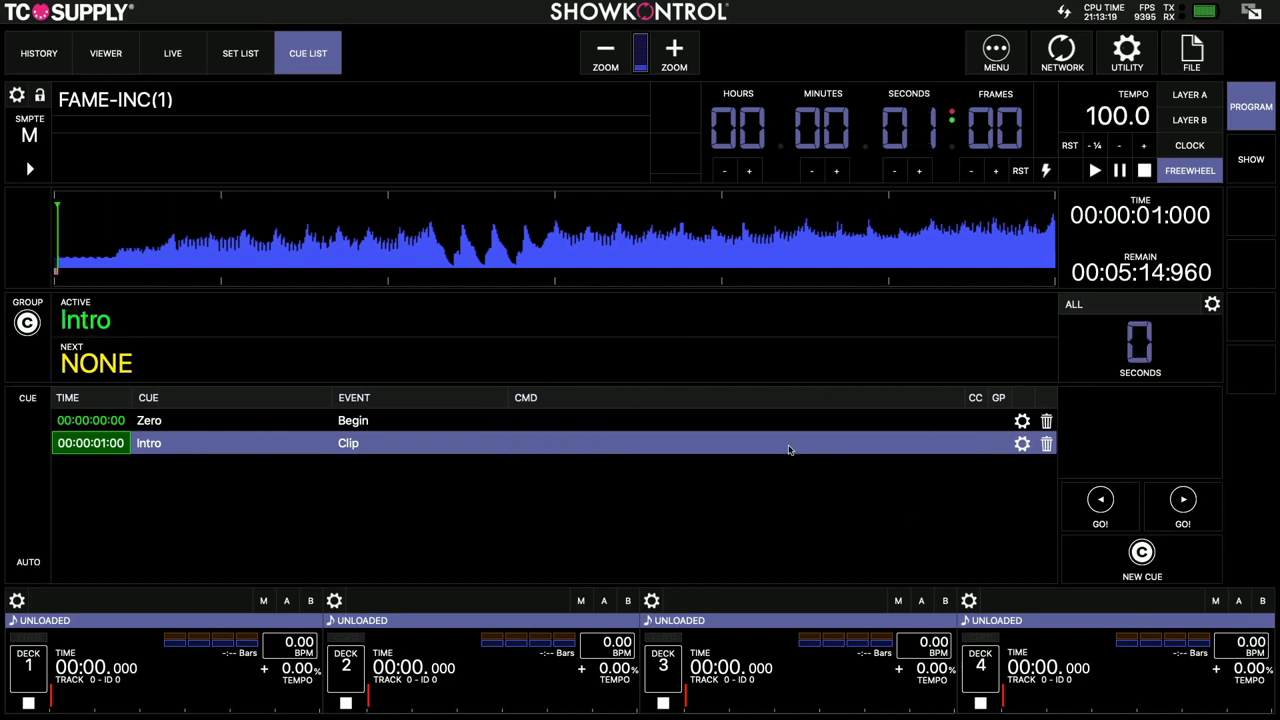
{"action": "left_click", "coordinate": [560, 443]}
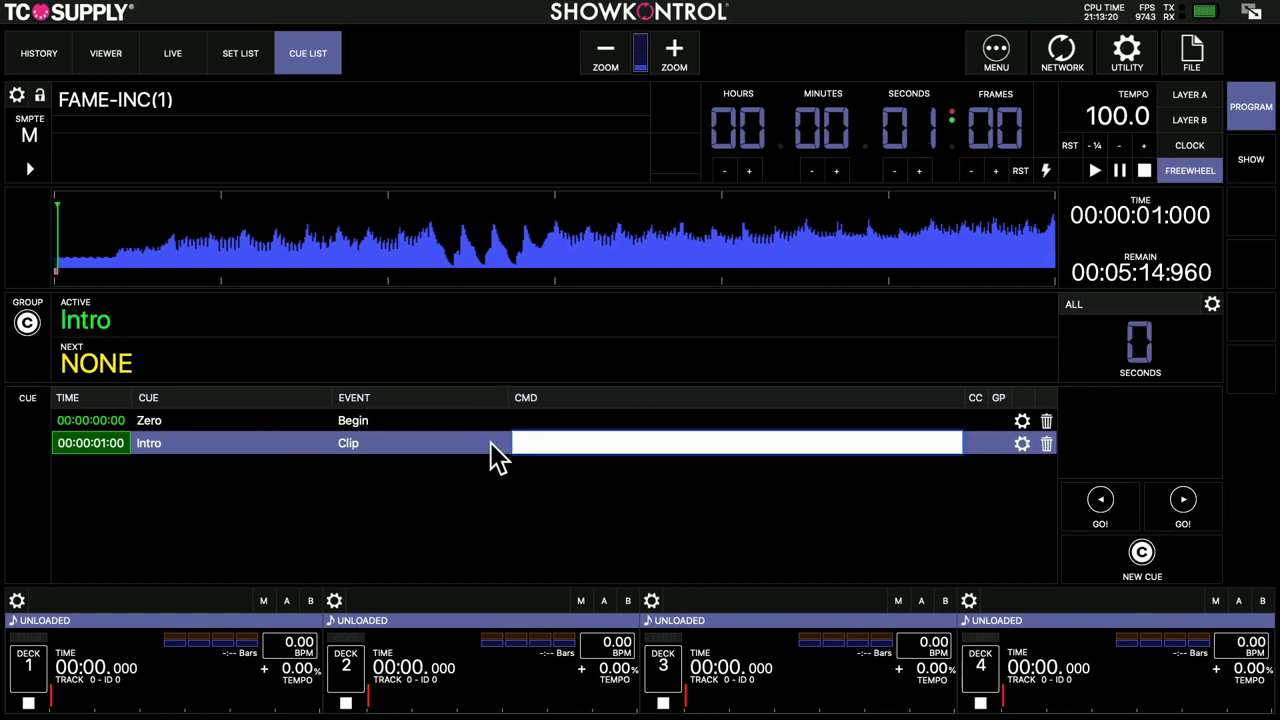
{"action": "left_click", "coordinate": [1022, 443]}
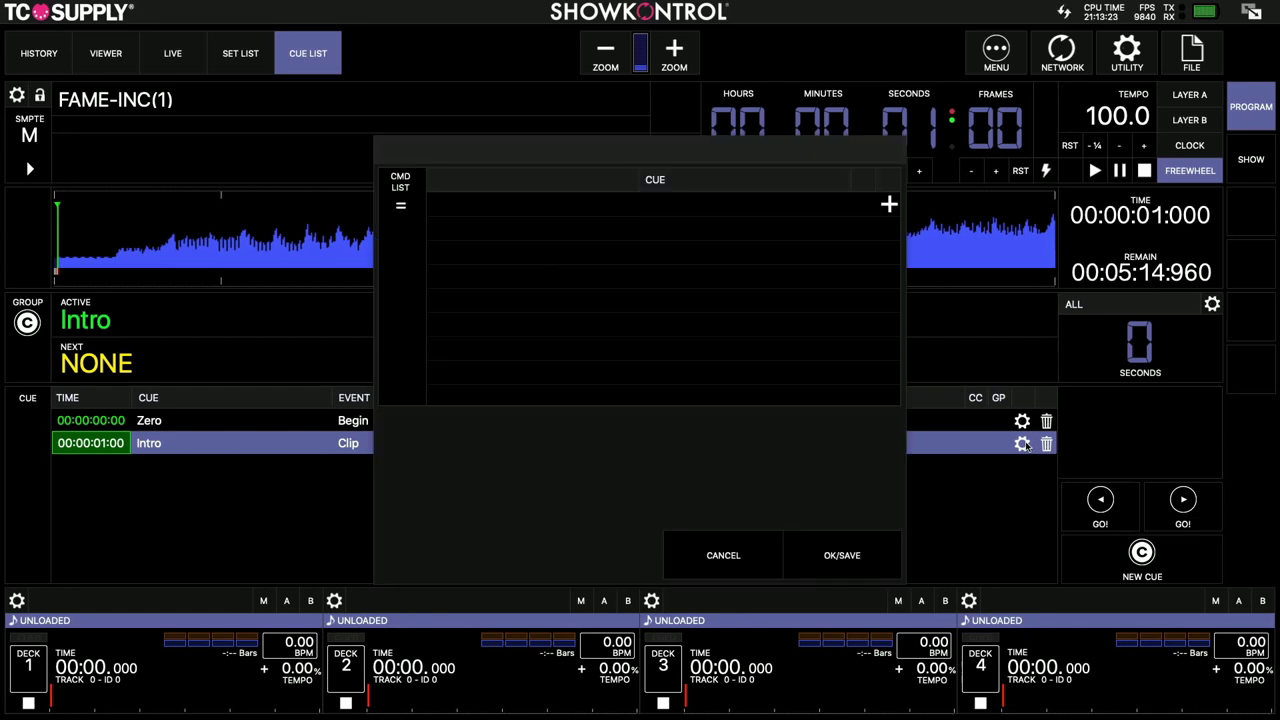
{"action": "left_click", "coordinate": [888, 205]}
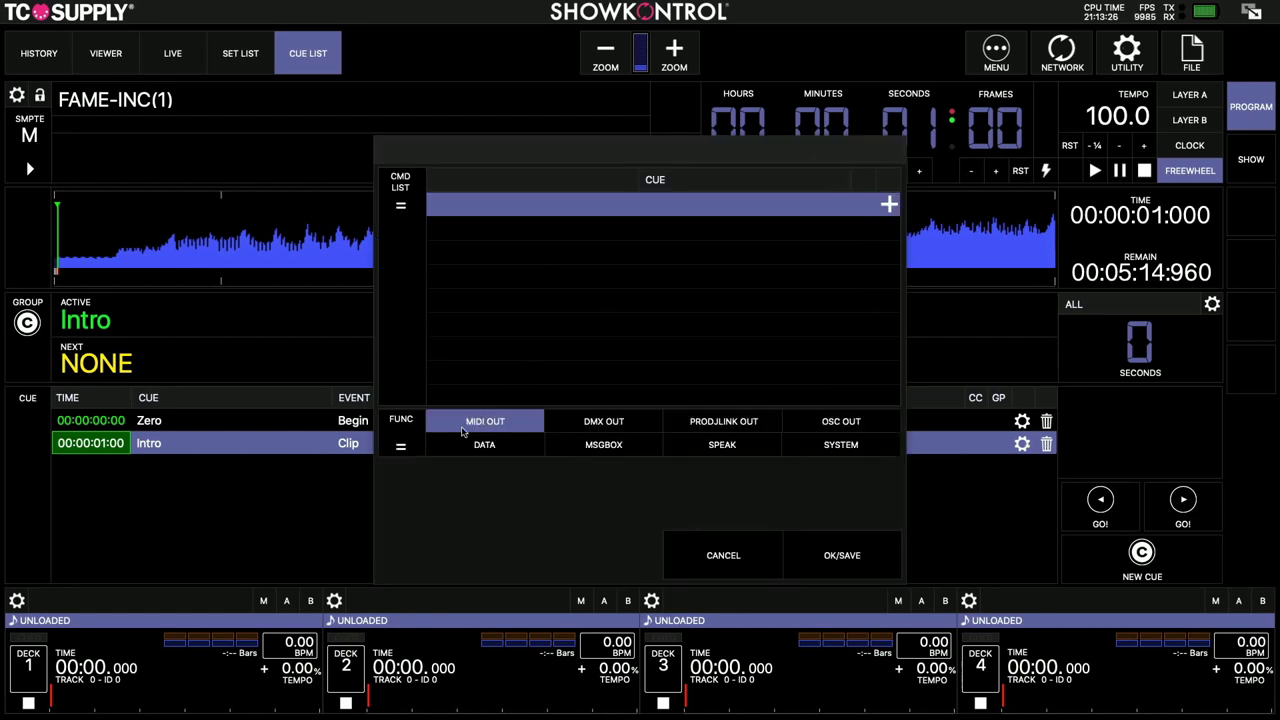
{"action": "left_click", "coordinate": [840, 421]}
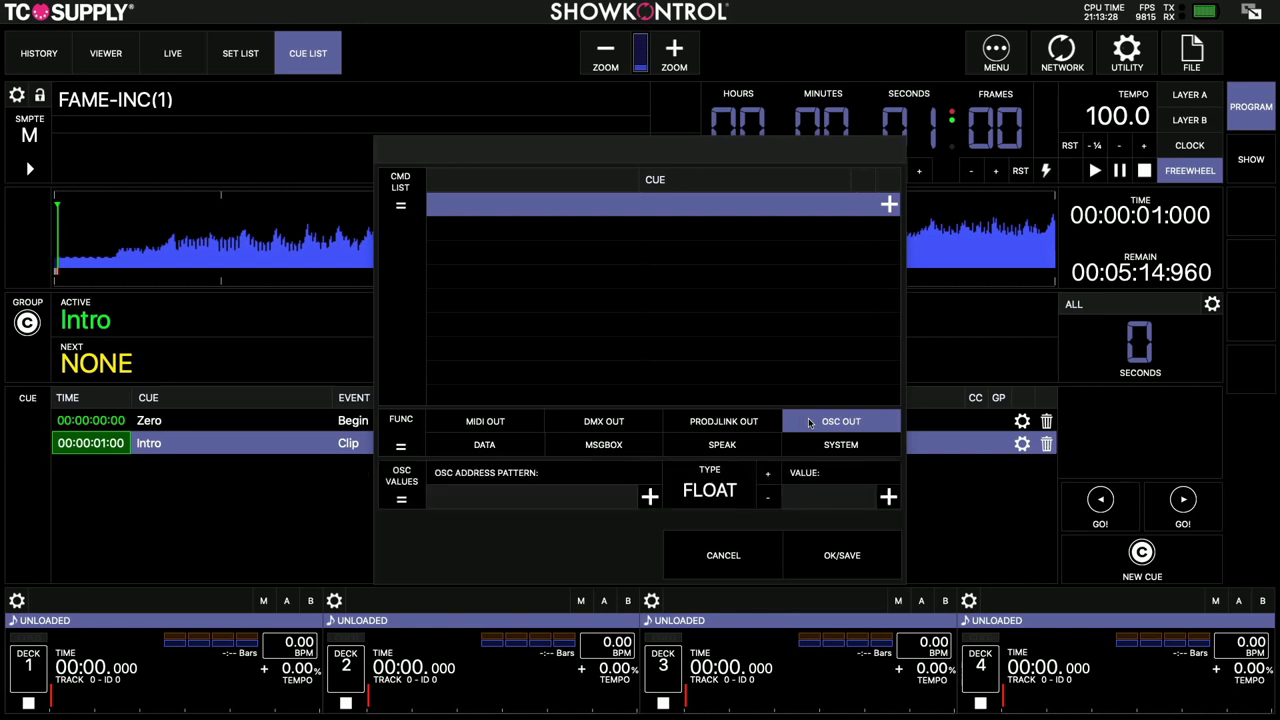
Set the command's OSC address pattern to /composition/layers/1/clips/1/connect and its float value to 1.
{"action": "type", "text": "/c"}
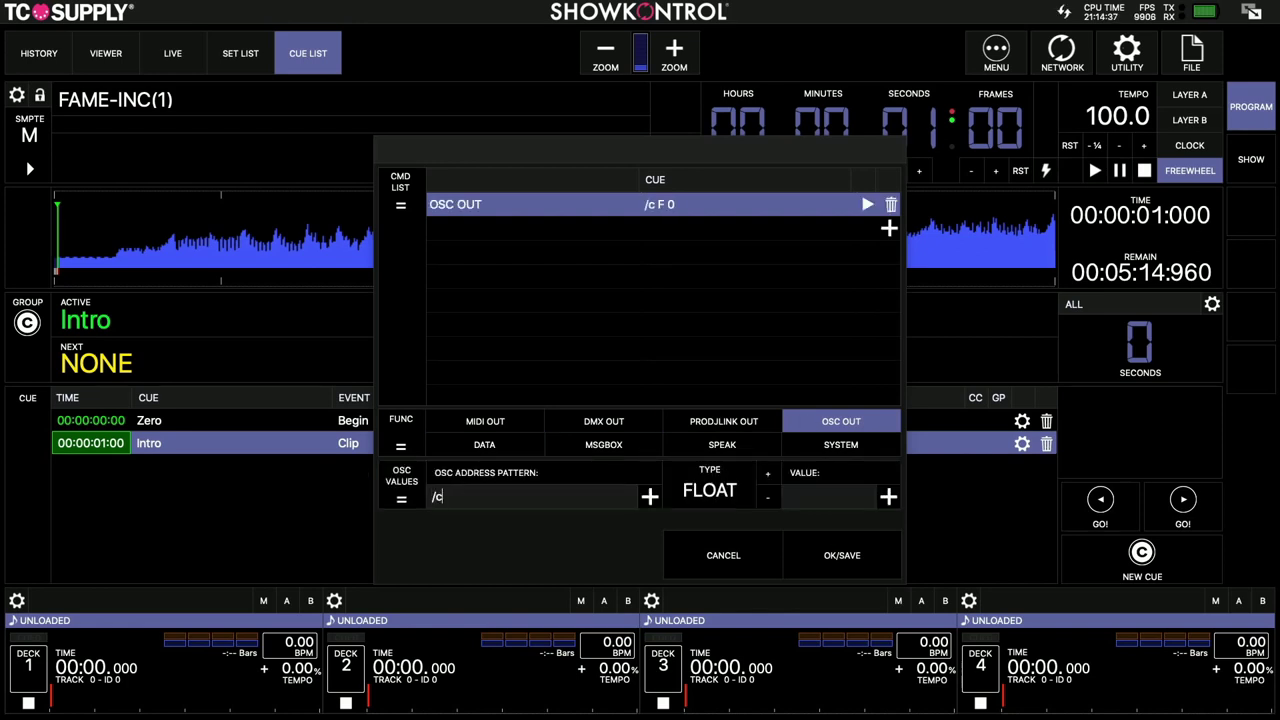
{"action": "type", "text": "omposition/"}
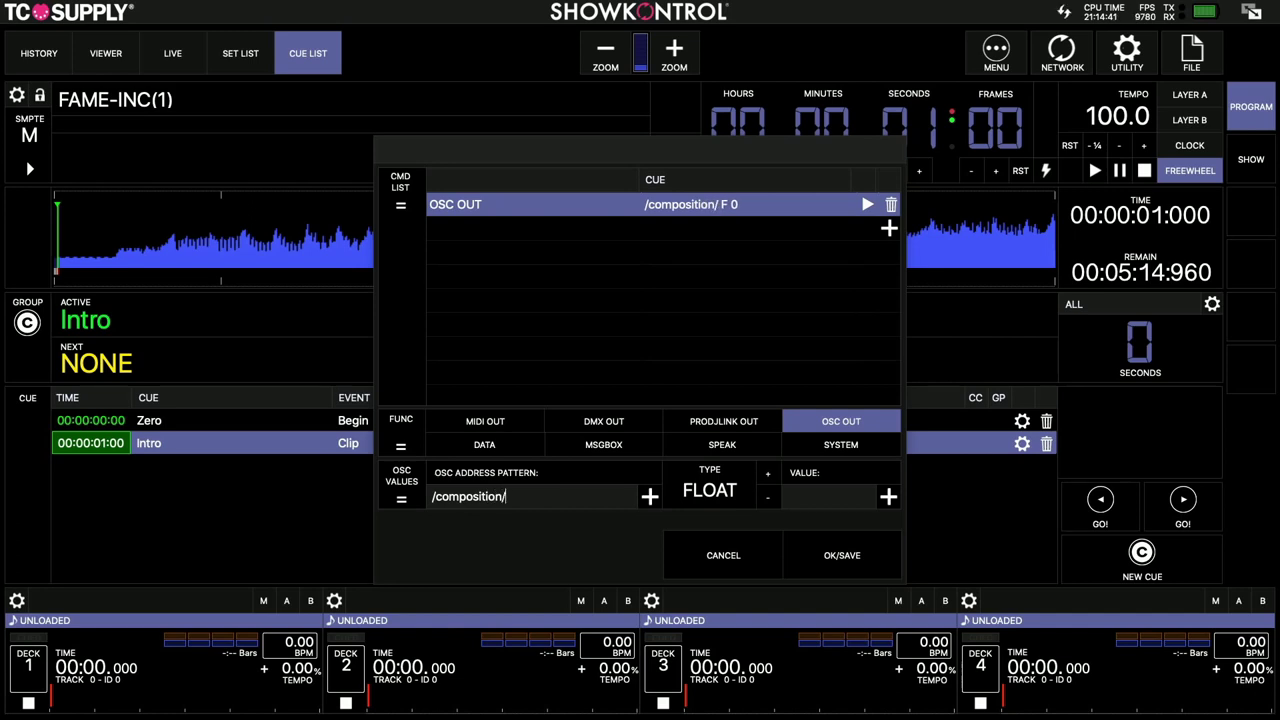
{"action": "type", "text": "layers/1/"}
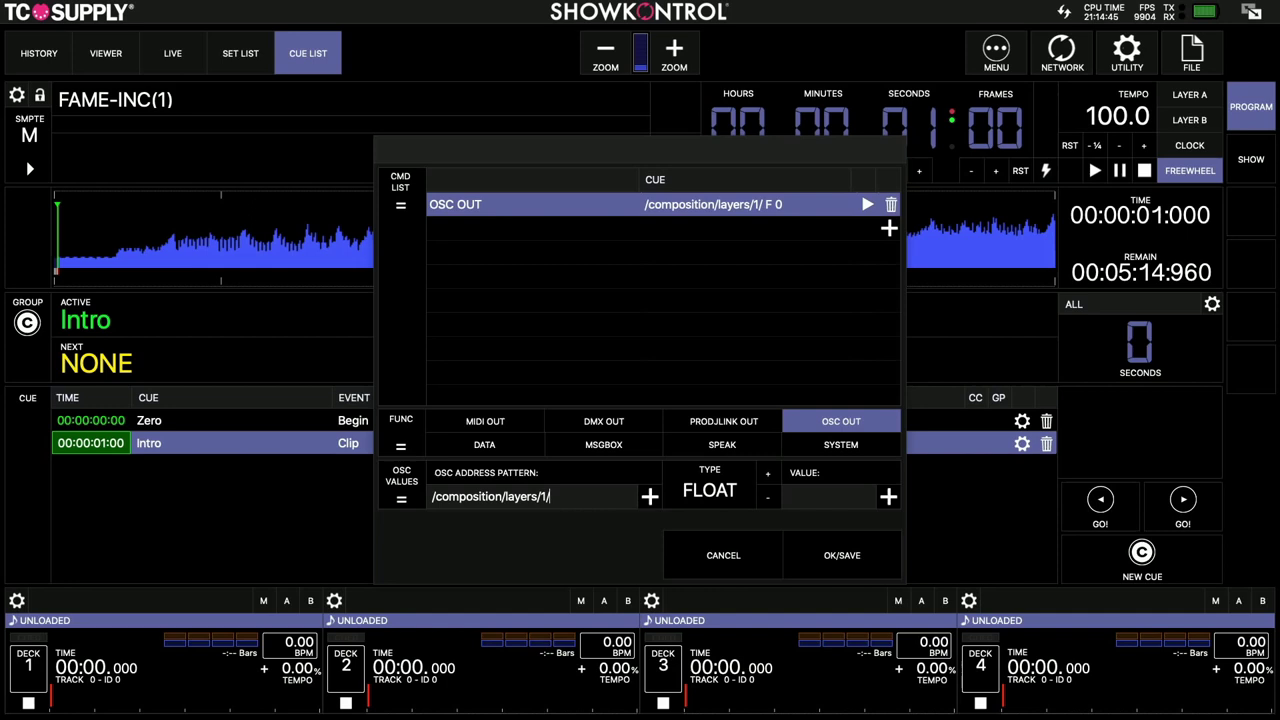
{"action": "type", "text": "clips/1/connec"}
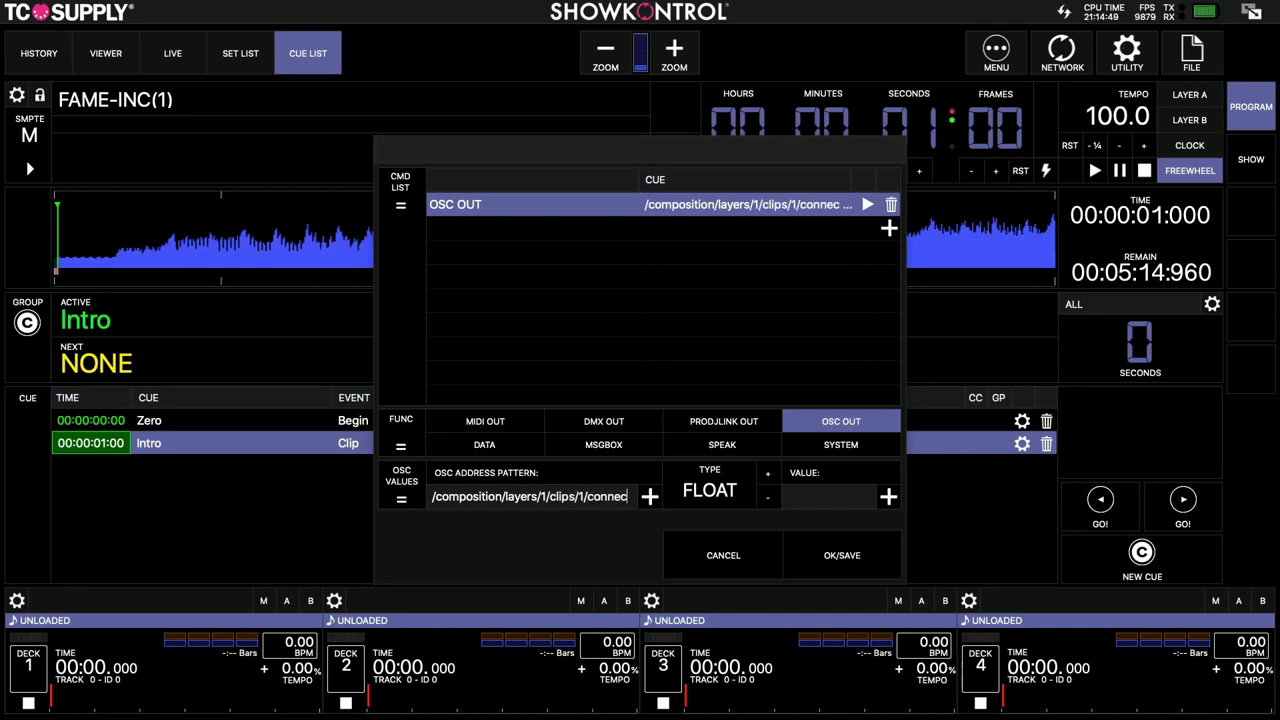
{"action": "type", "text": "t"}
{"action": "mouse_move", "coordinate": [495, 496]}
{"action": "left_mouse_down"}
{"action": "mouse_move", "coordinate": [580, 496]}
{"action": "mouse_move", "coordinate": [516, 496]}
{"action": "left_mouse_up"}
{"action": "left_click", "coordinate": [825, 496]}
{"action": "type", "text": "1"}
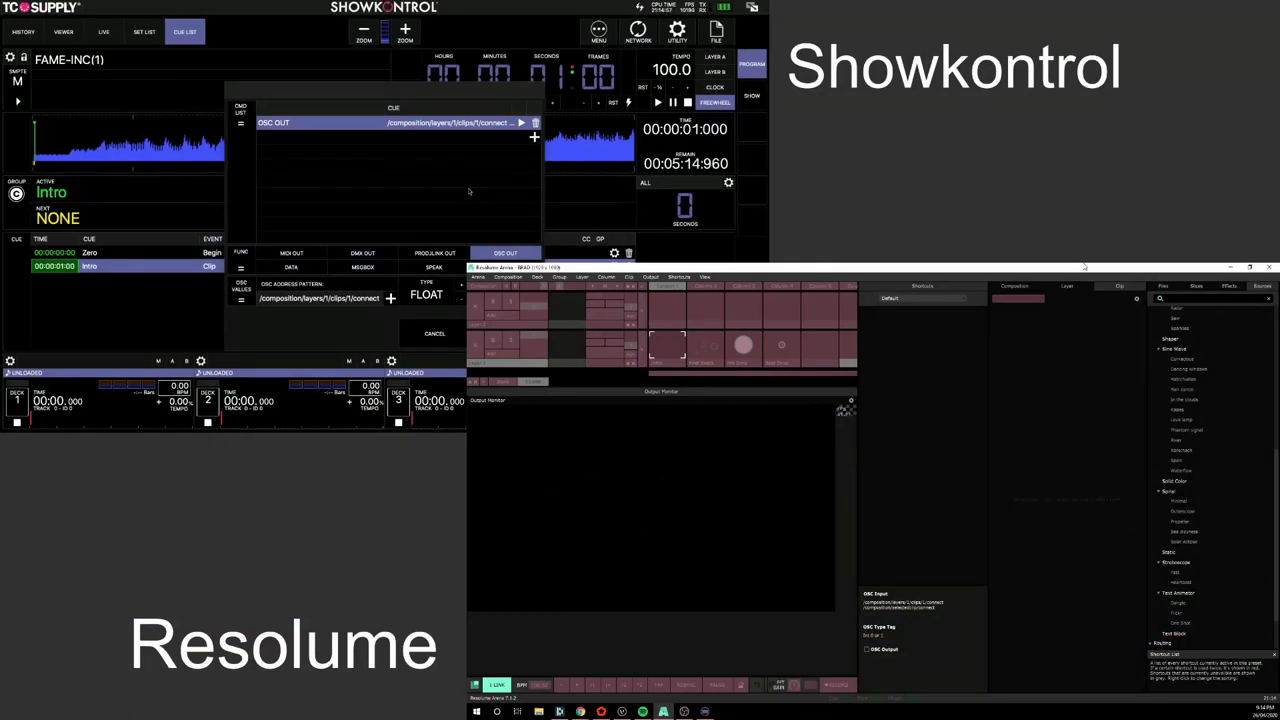
Leave OSC shortcut editing in Resolume Arena and test-fire the Intro cue's OSC command from ShowKontrol.
{"action": "left_click", "coordinate": [679, 277]}
{"action": "left_click", "coordinate": [700, 310]}
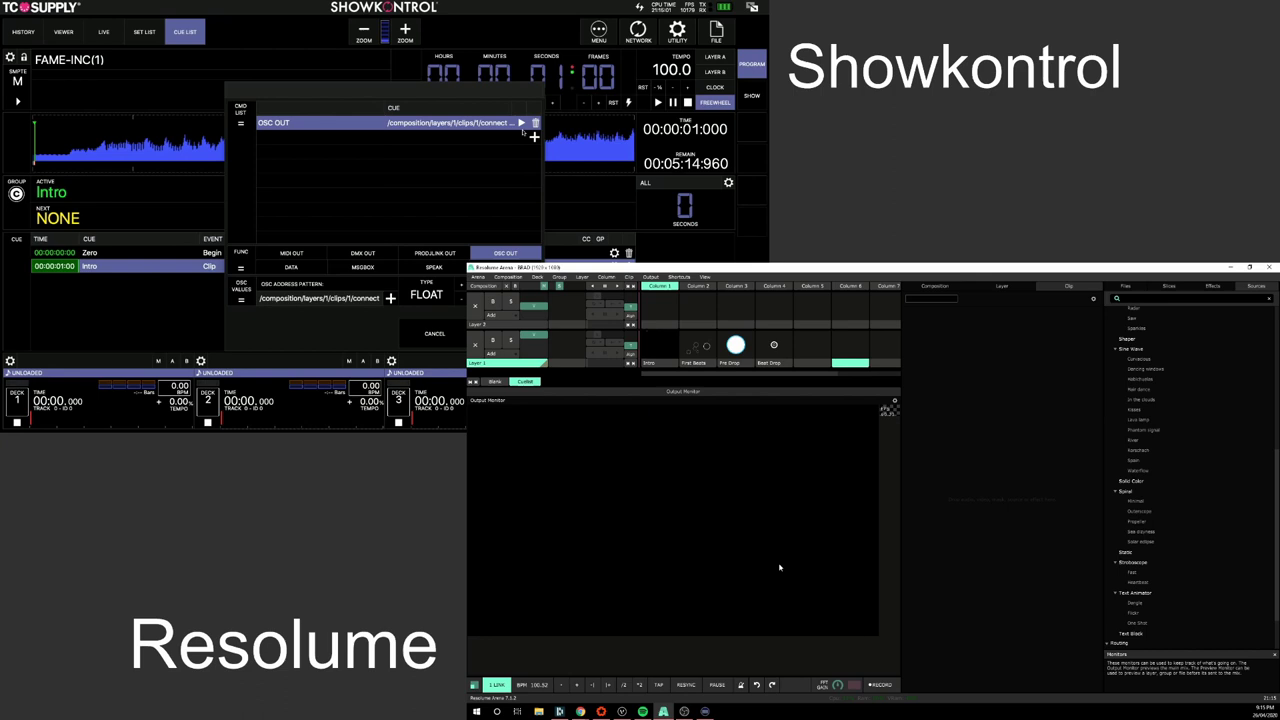
{"action": "left_click", "coordinate": [521, 123]}
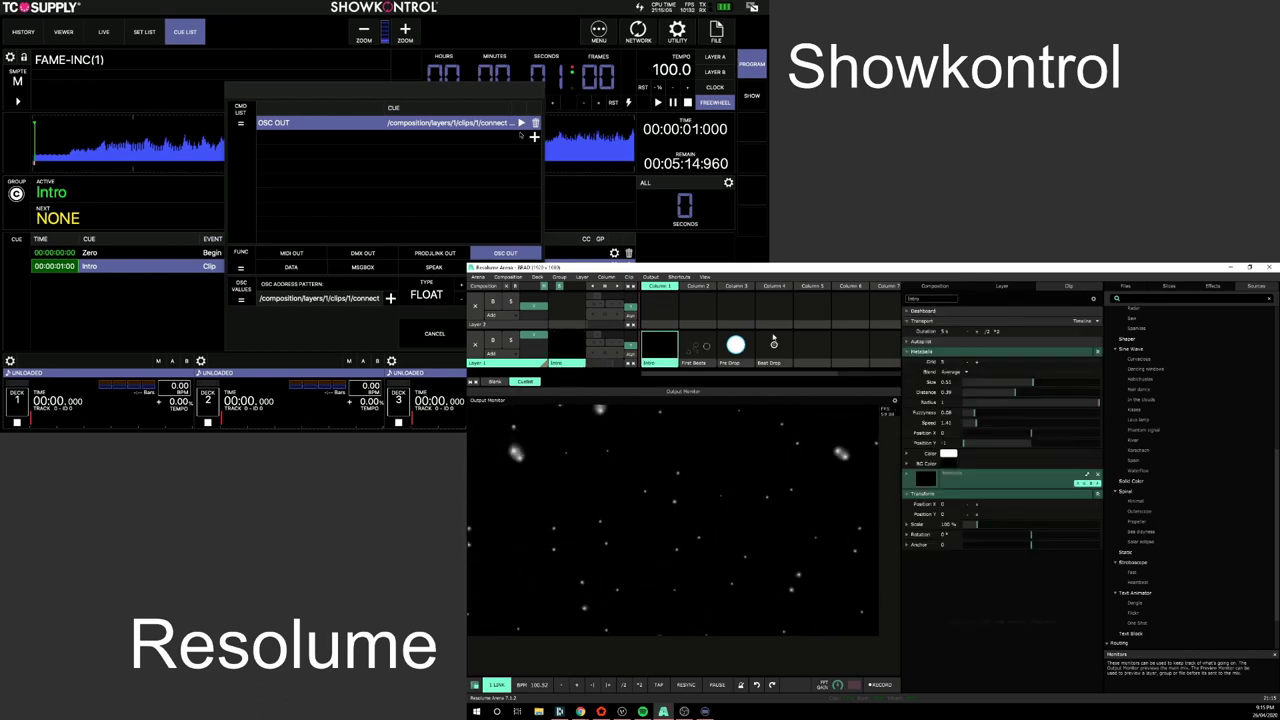
{"action": "left_click", "coordinate": [811, 354]}
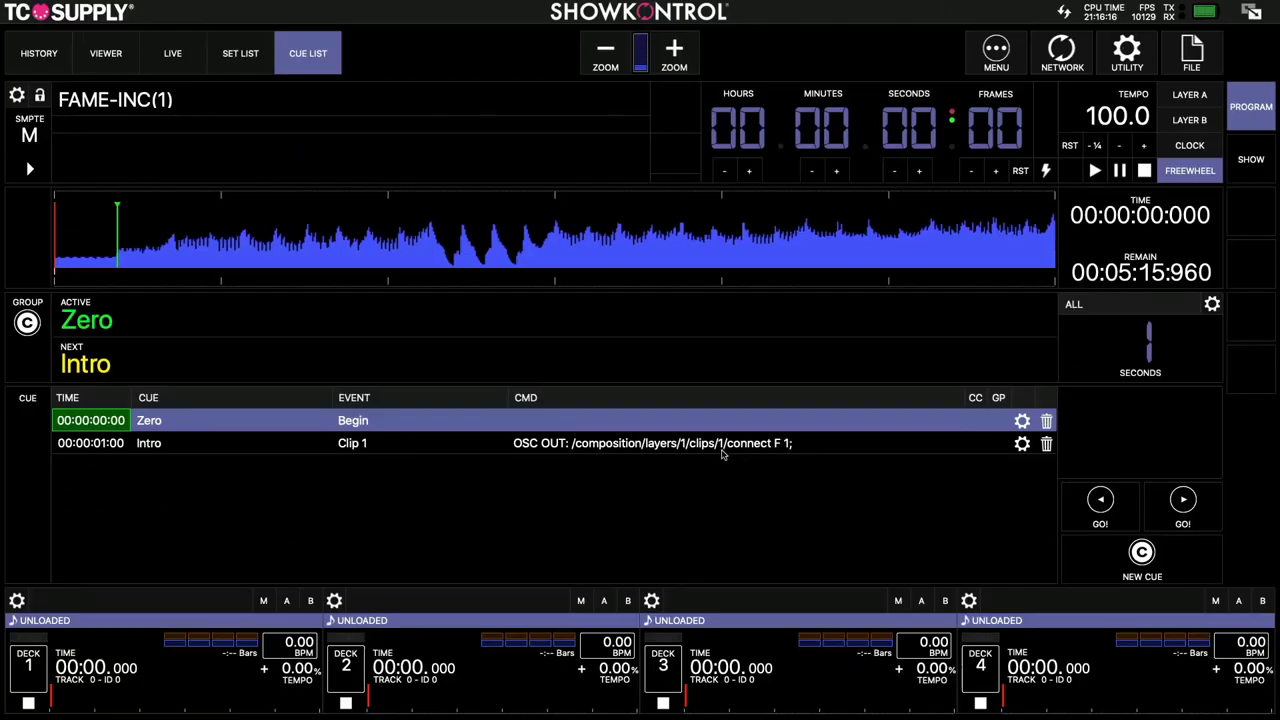
Play the track from about 16 seconds and add a new cue at 00:00:19:23.
{"action": "left_click", "coordinate": [433, 450]}
{"action": "left_click", "coordinate": [113, 254]}
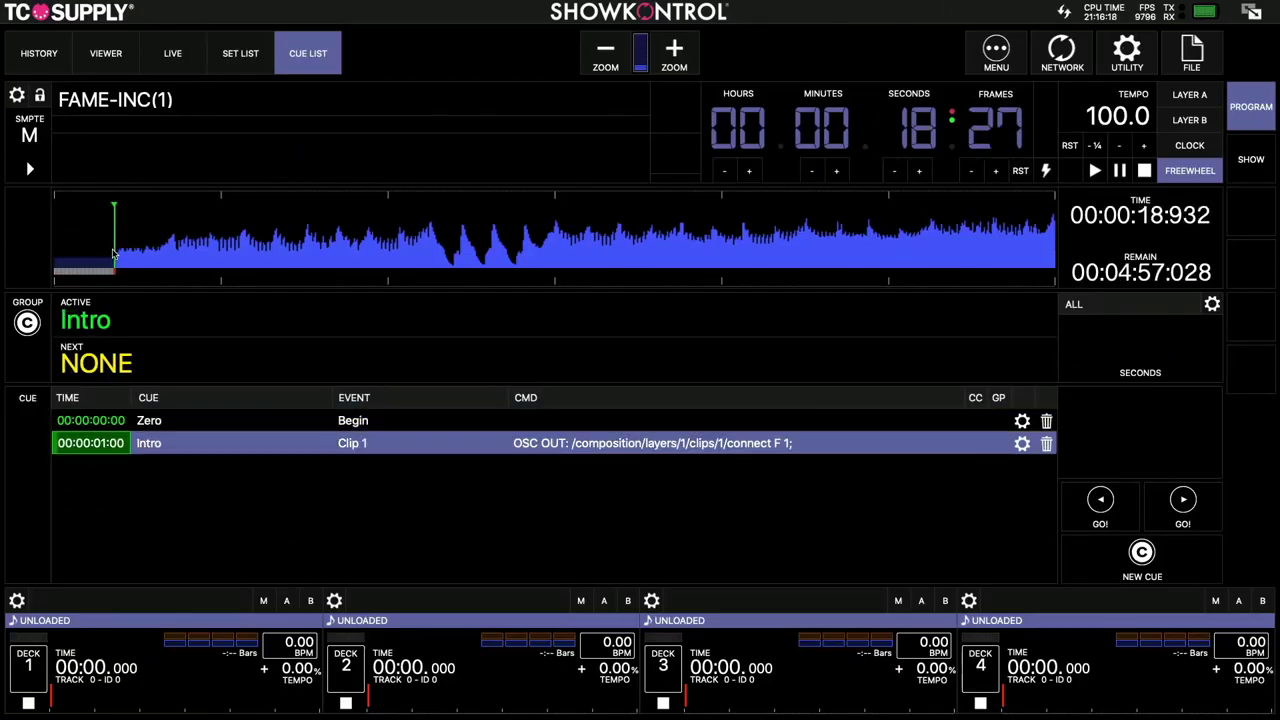
{"action": "mouse_move", "coordinate": [113, 254]}
{"action": "left_mouse_down"}
{"action": "mouse_move", "coordinate": [95, 260]}
{"action": "mouse_move", "coordinate": [107, 262]}
{"action": "left_mouse_up"}
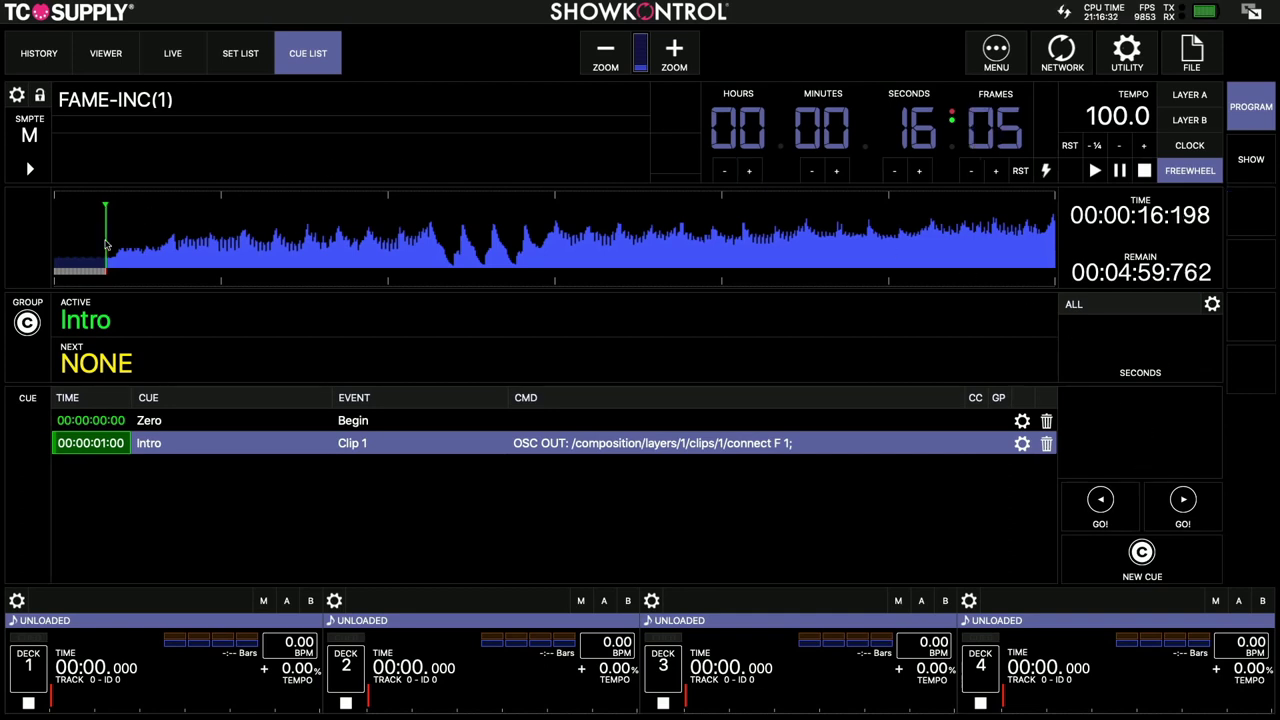
{"action": "left_click", "coordinate": [1133, 552]}
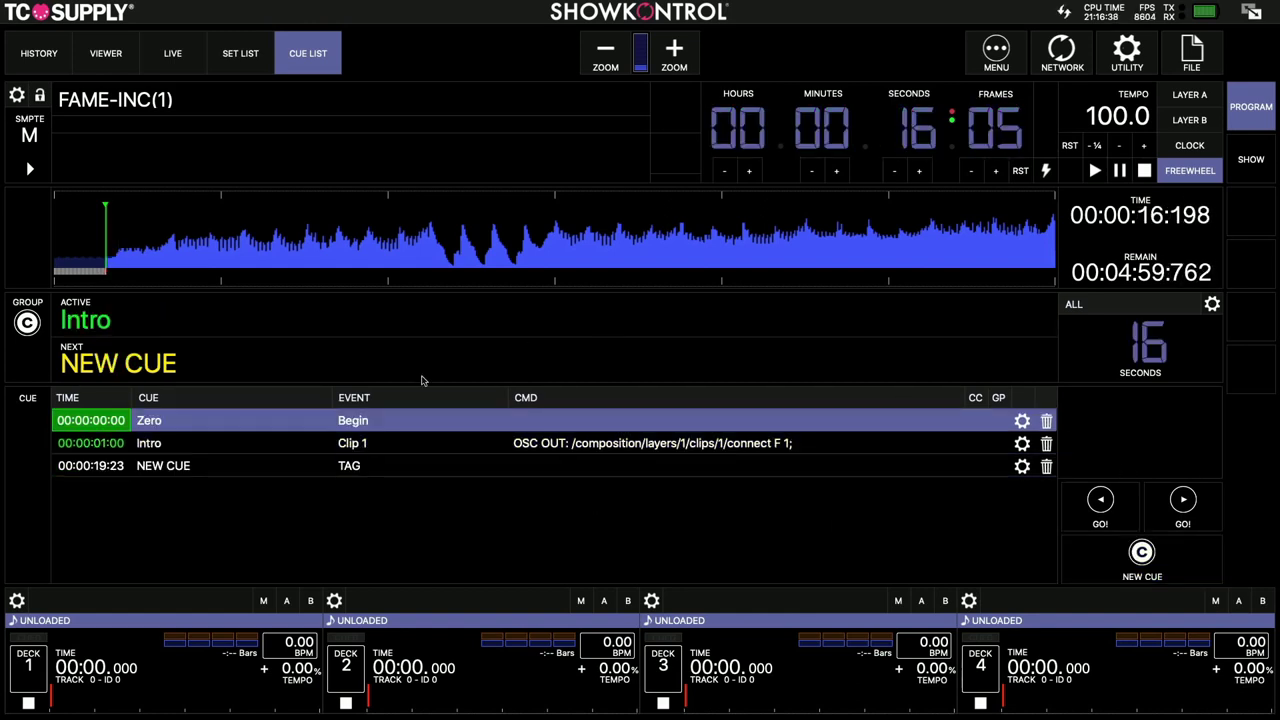
Name the cue at 00:00:19:23 First Beats and set its event to Clip 2.
{"action": "left_click", "coordinate": [186, 466]}
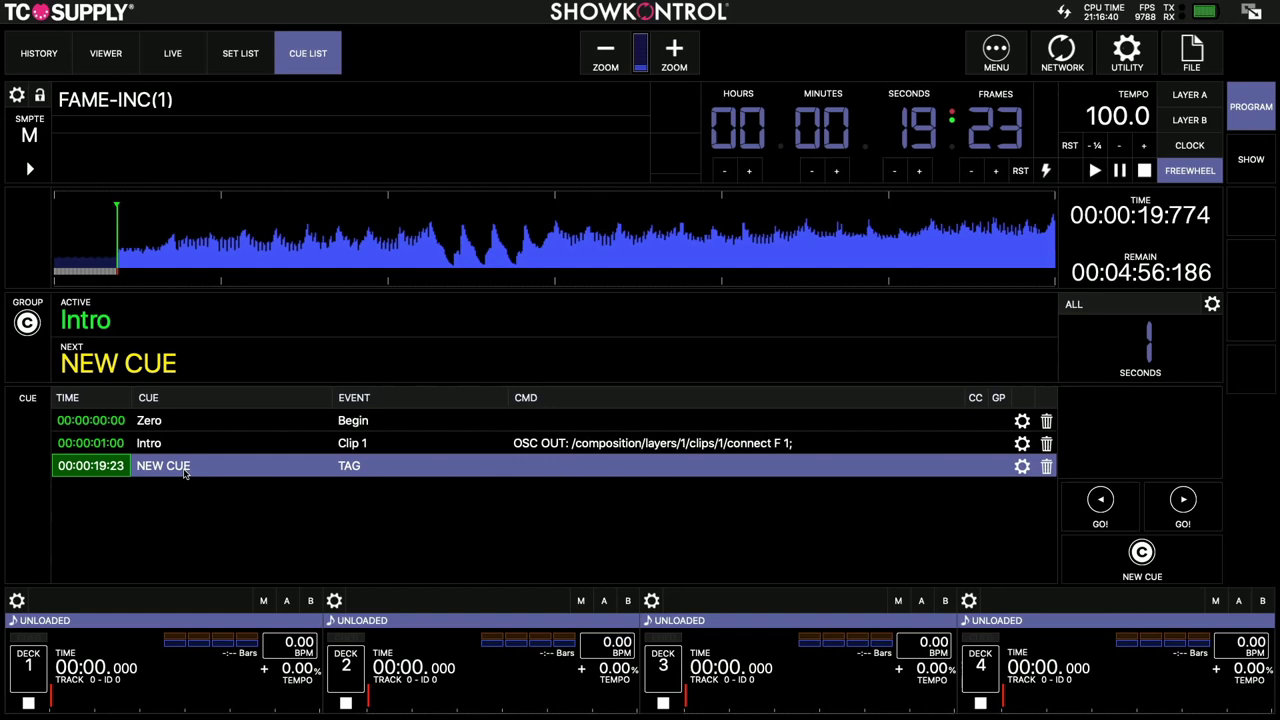
{"action": "double_click", "coordinate": [185, 470]}
{"action": "type", "text": "C"}
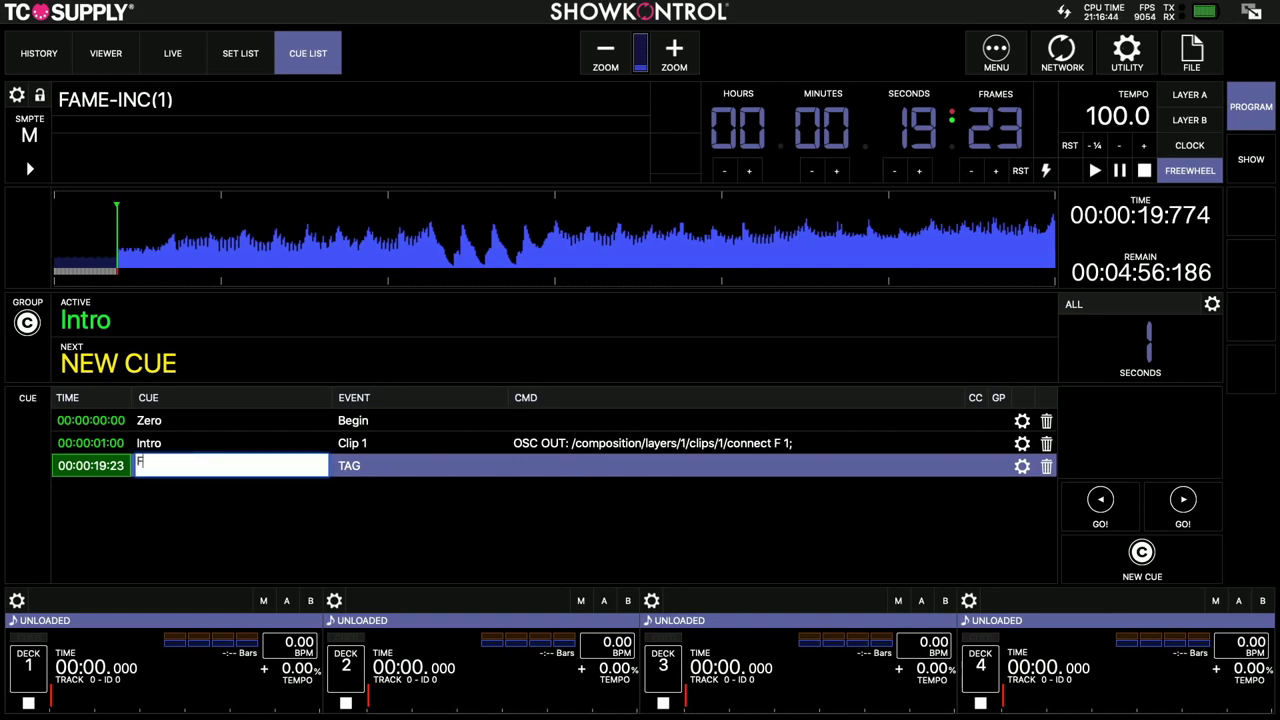
{"action": "type", "text": "irst Beats"}
{"action": "key", "text": "Return"}
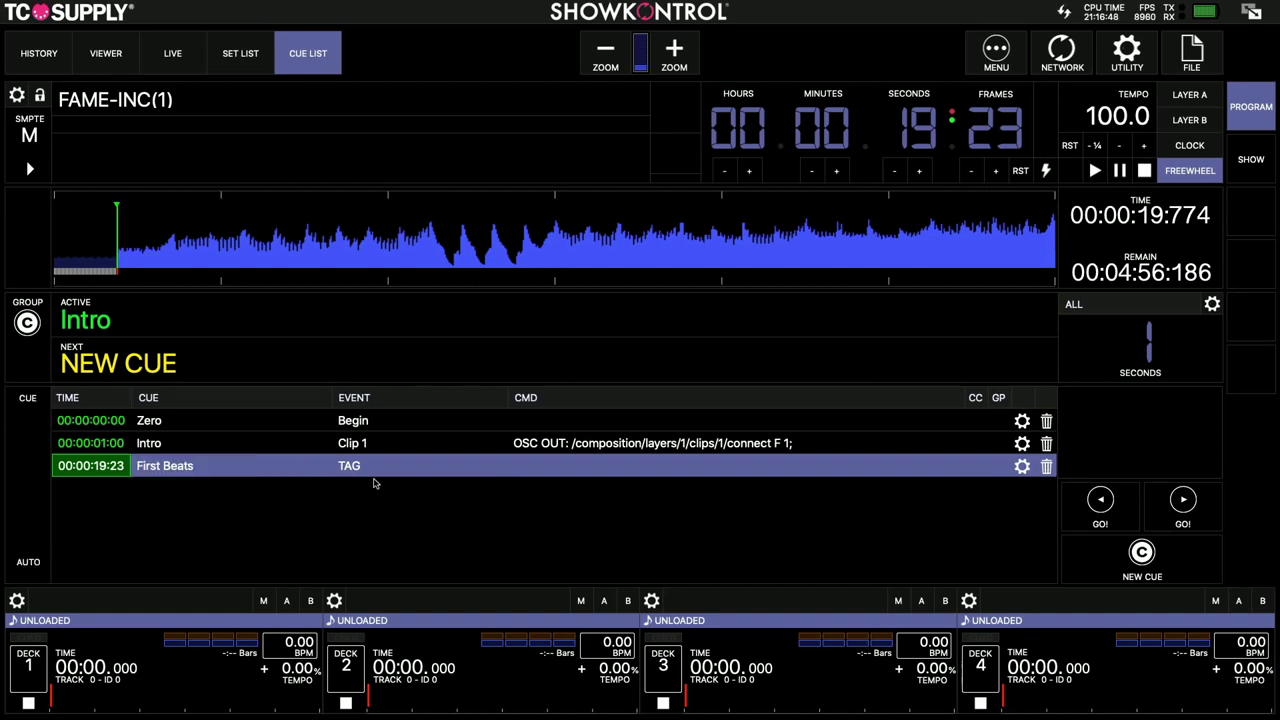
{"action": "double_click", "coordinate": [363, 463]}
{"action": "type", "text": "Cl"}
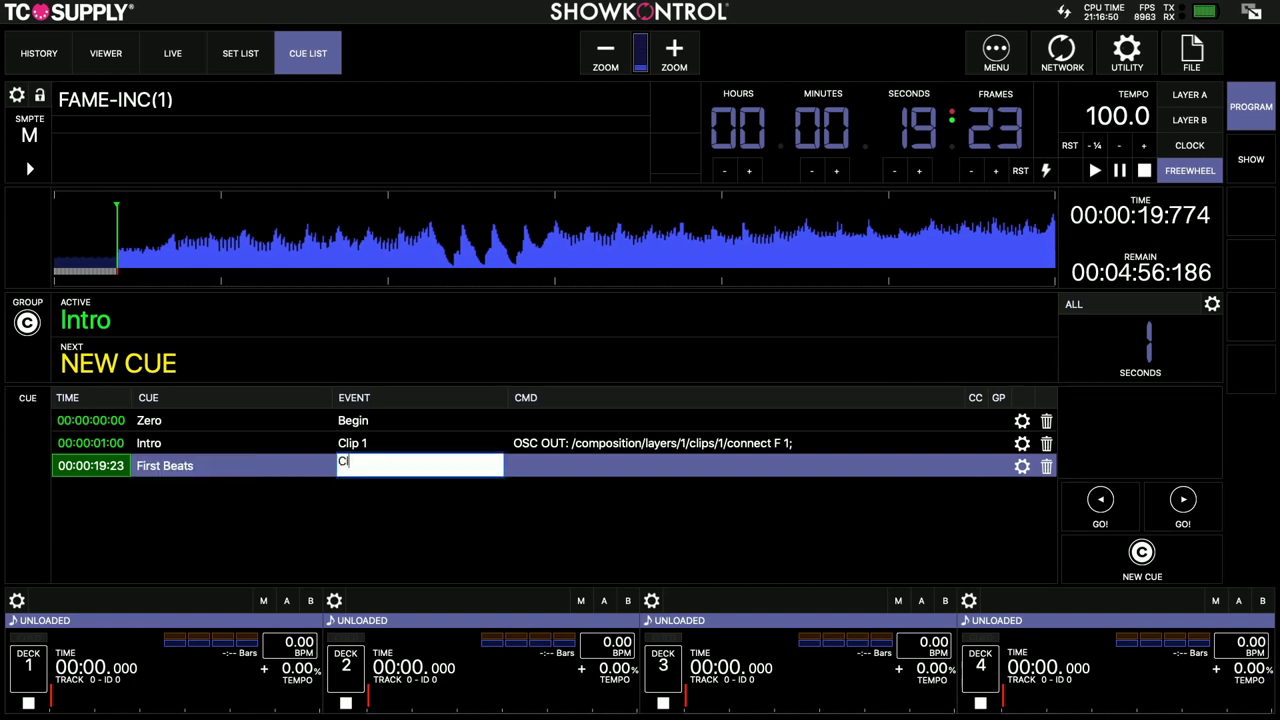
{"action": "type", "text": "ip 2"}
{"action": "key", "text": "Return"}
Copy the Intro cue's OSC command into the First Beats cue's command.
{"action": "left_click", "coordinate": [660, 466]}
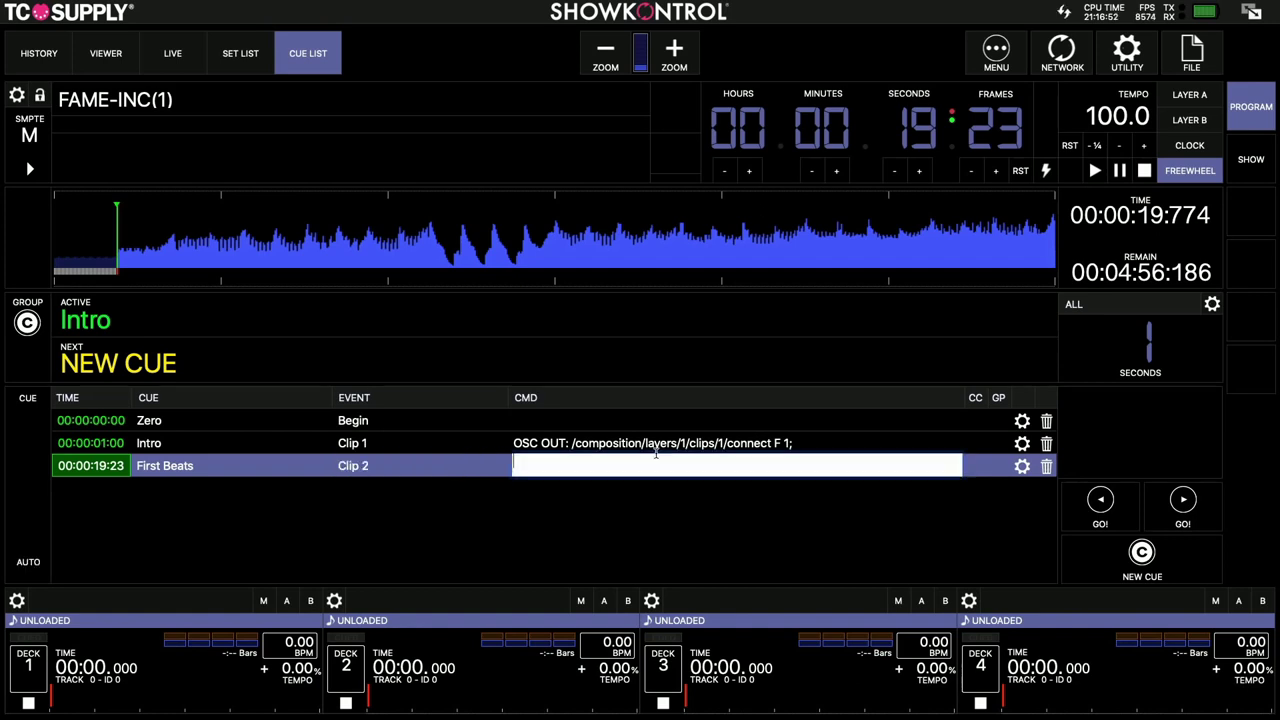
{"action": "left_click", "coordinate": [655, 443]}
{"action": "left_click", "coordinate": [652, 440]}
{"action": "key", "text": "ctrl+c"}
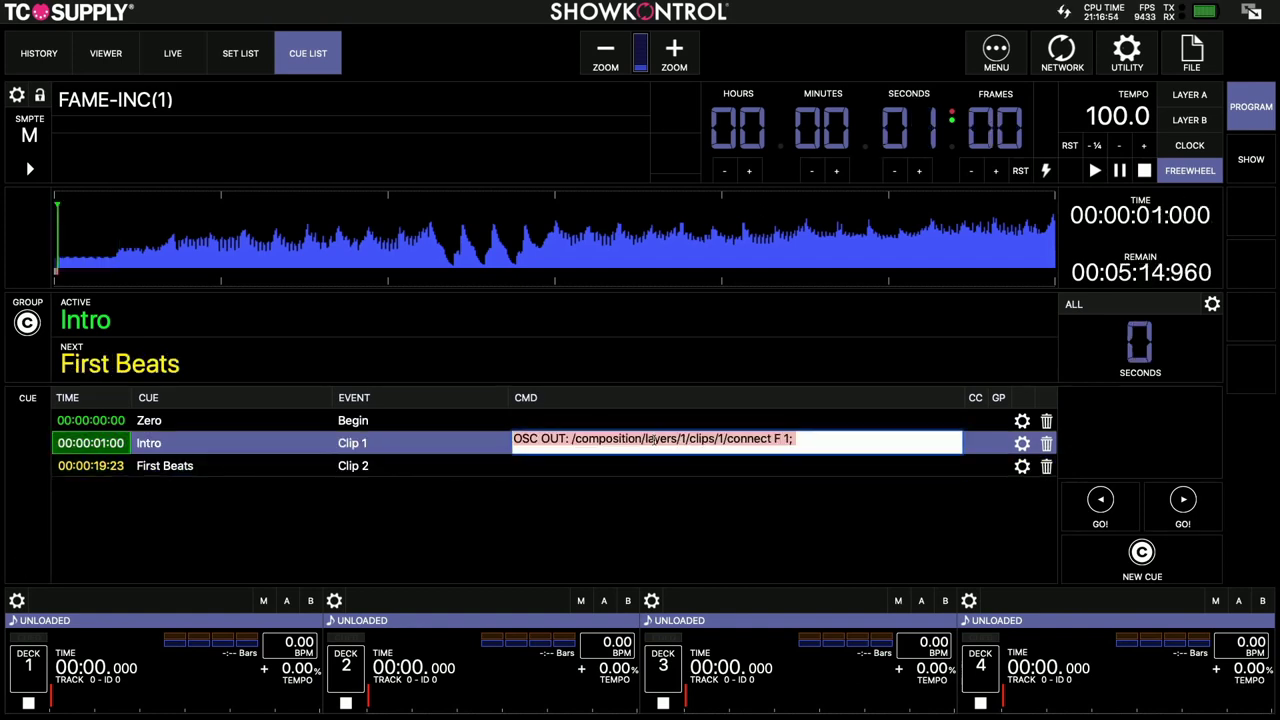
{"action": "left_click", "coordinate": [680, 466]}
{"action": "left_click", "coordinate": [675, 463]}
{"action": "key", "text": "ctrl+v"}
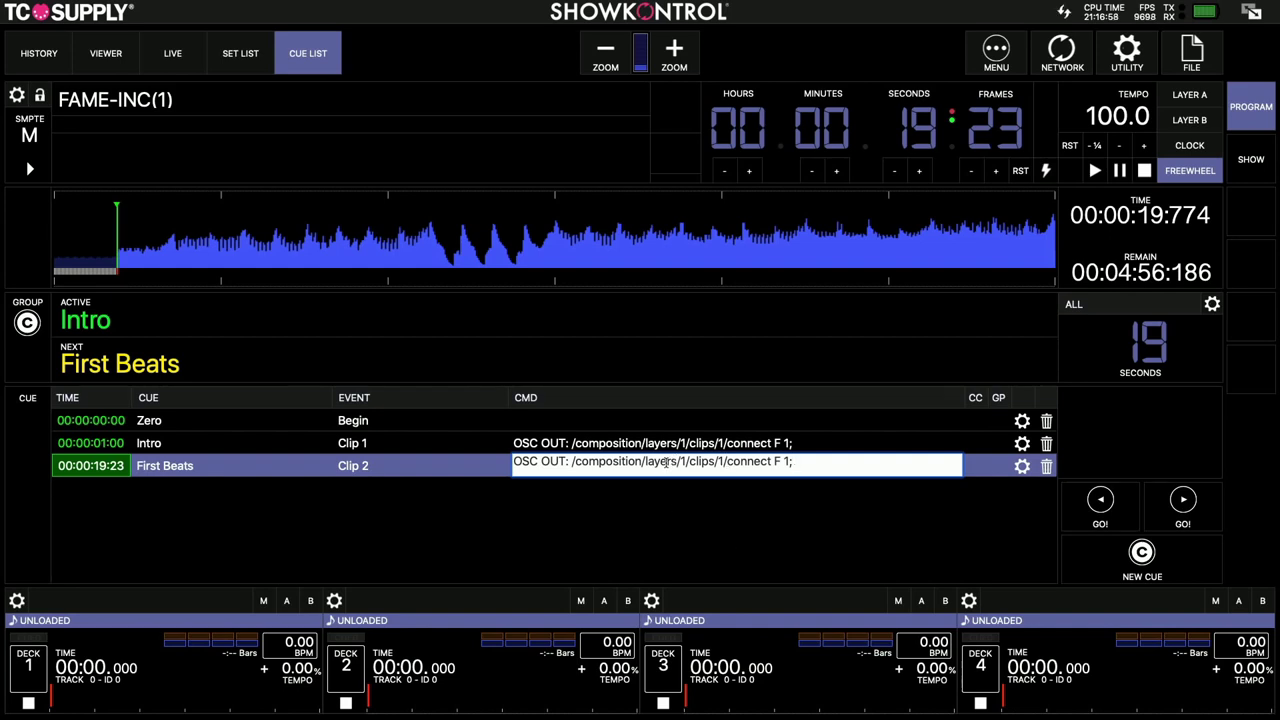
Change the clip number in the First Beats cue's OSC command to 2, and trigger the Intro cue as a test.
{"action": "left_click", "coordinate": [722, 461]}
{"action": "key", "text": "Delete"}
{"action": "key", "text": "BackSpace"}
{"action": "type", "text": "2/"}
{"action": "key", "text": "Return"}
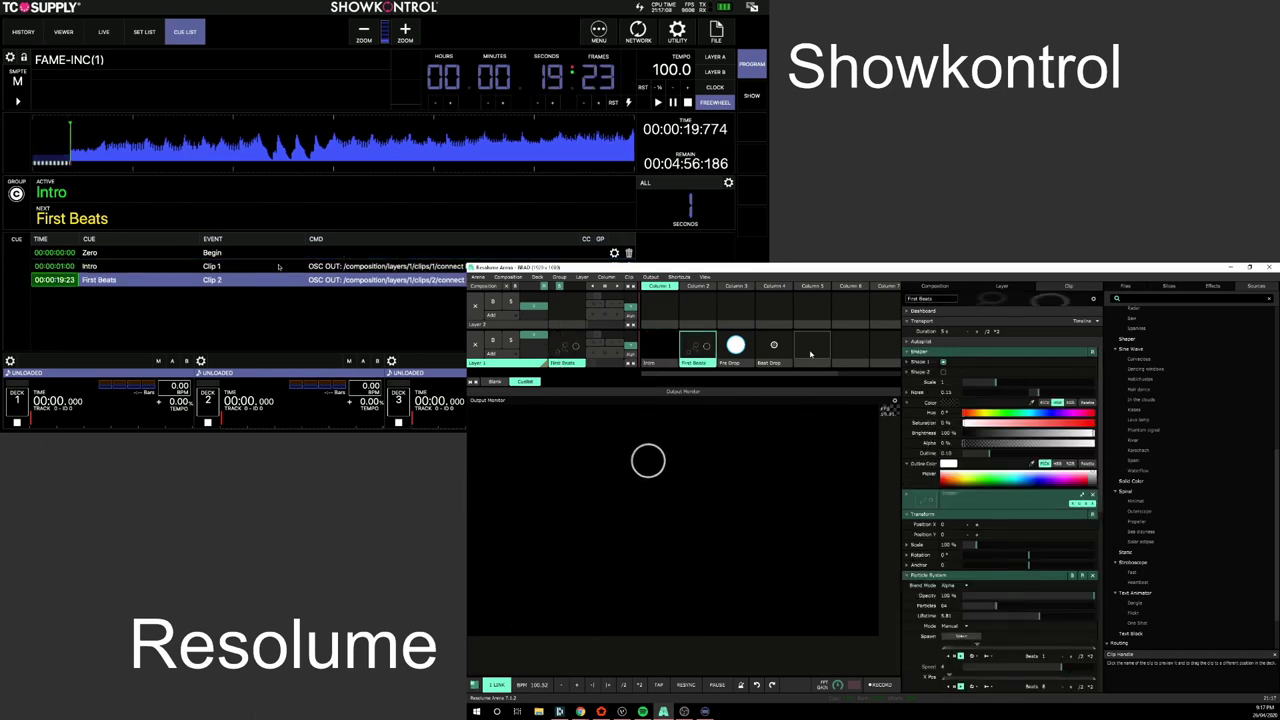
{"action": "left_click", "coordinate": [281, 267]}
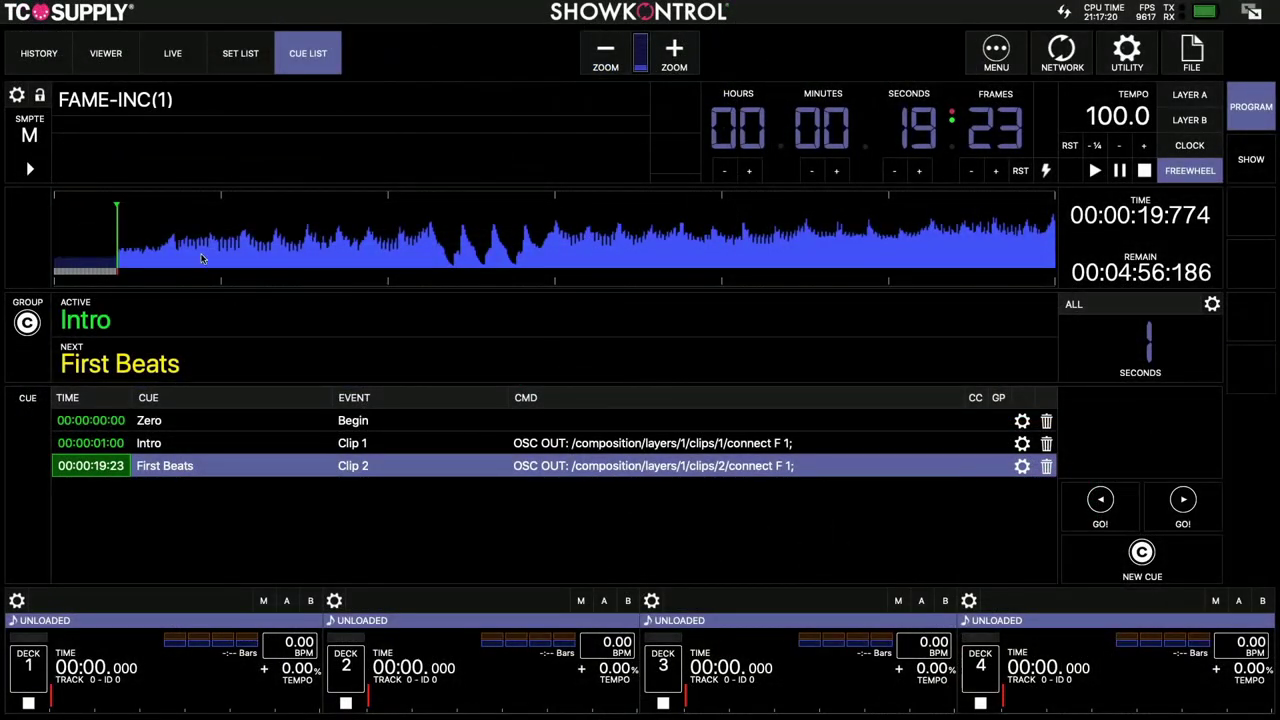
Play the track from about 35 seconds, add a new cue at 00:00:38:11 and stop playback.
{"action": "left_click", "coordinate": [168, 235]}
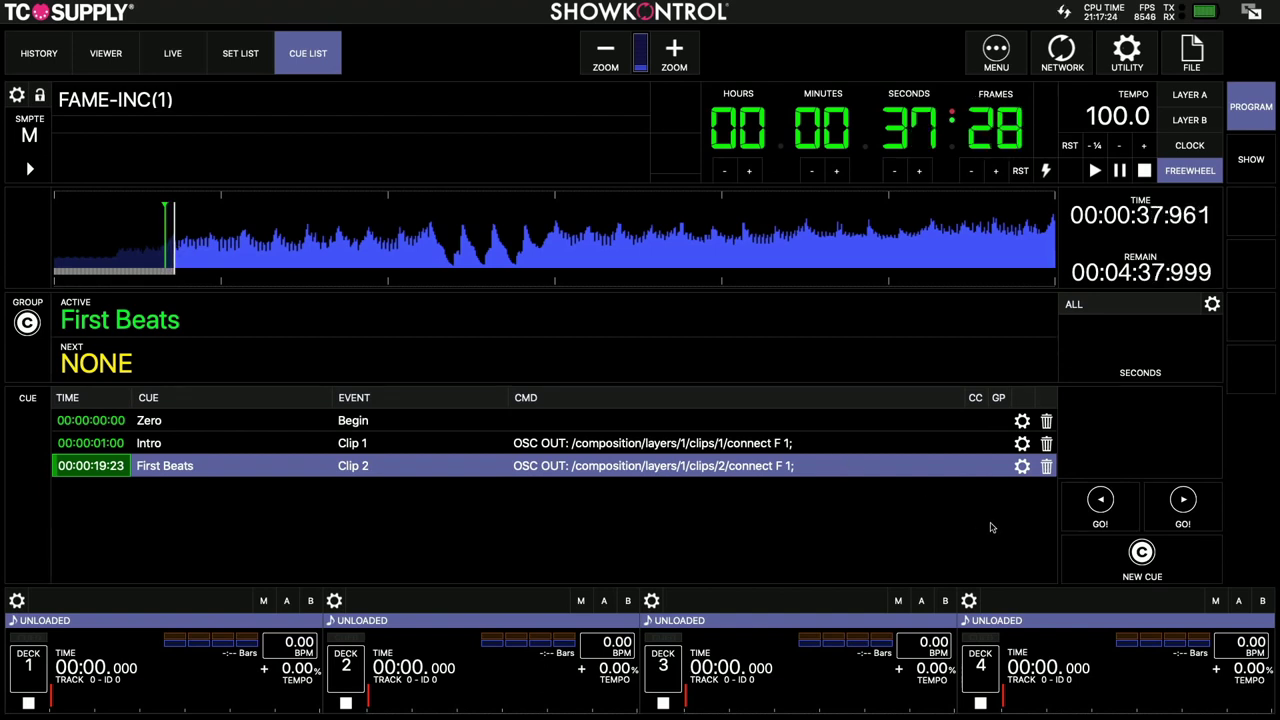
{"action": "left_click", "coordinate": [1078, 574]}
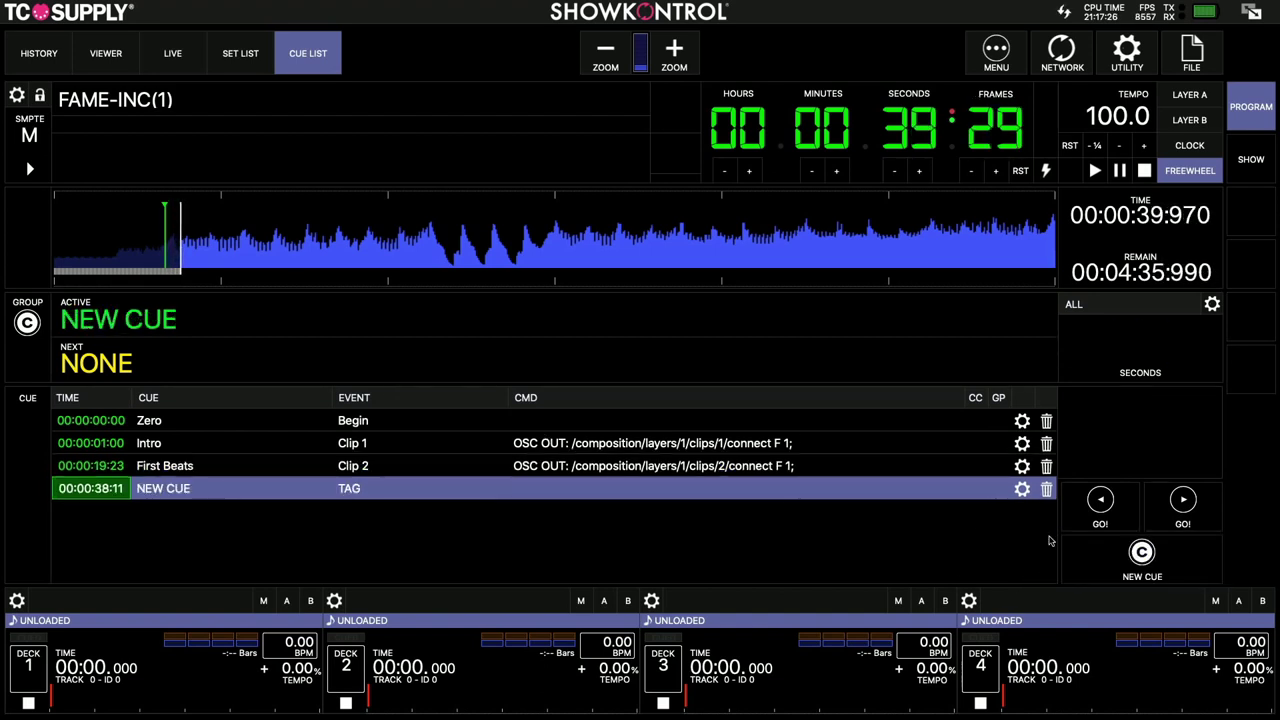
{"action": "key", "text": "space"}
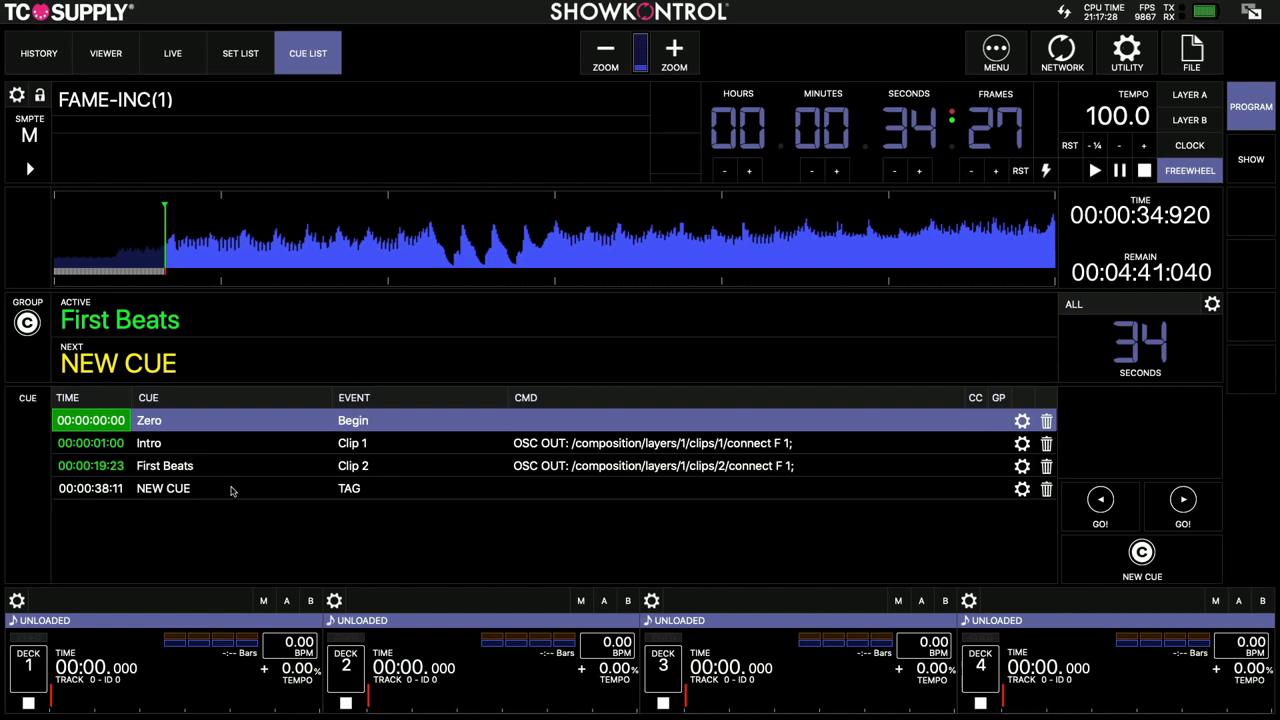
Set the new cue's time to 00:00:38:00.
{"action": "left_click", "coordinate": [118, 490]}
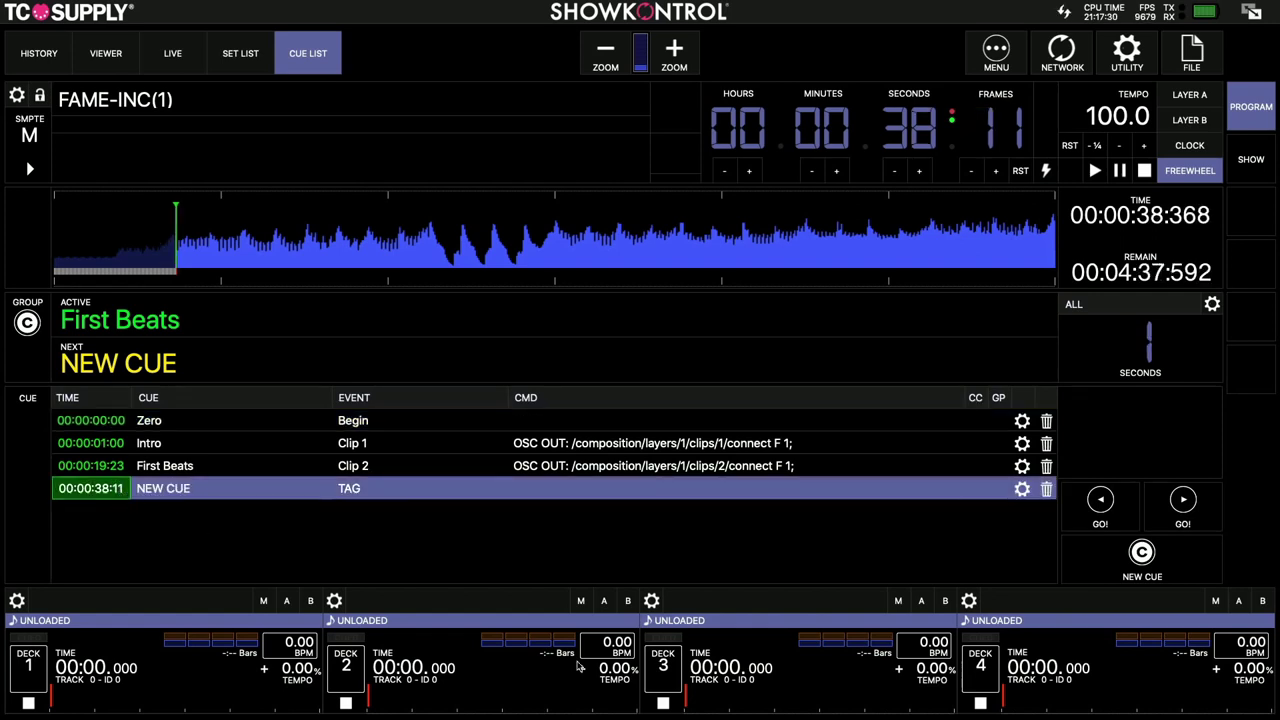
{"action": "double_click", "coordinate": [120, 488]}
{"action": "left_click", "coordinate": [122, 489]}
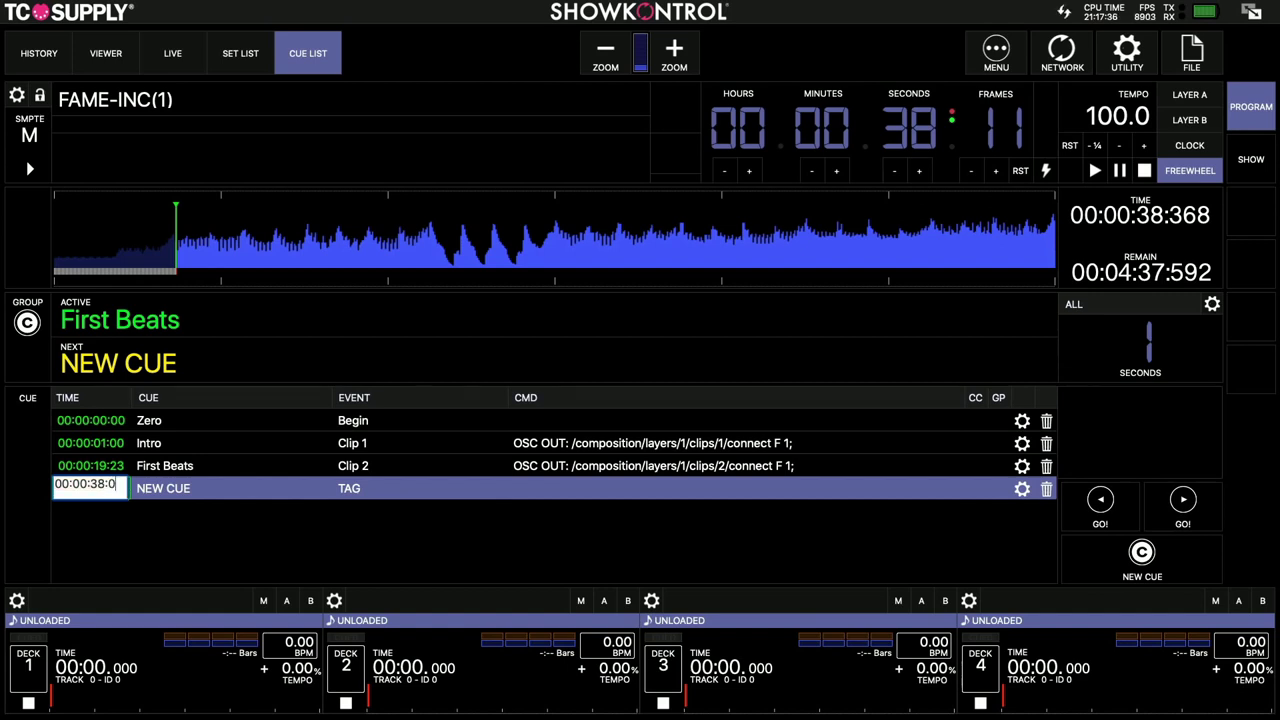
{"action": "type", "text": "00"}
{"action": "key", "text": "Return"}
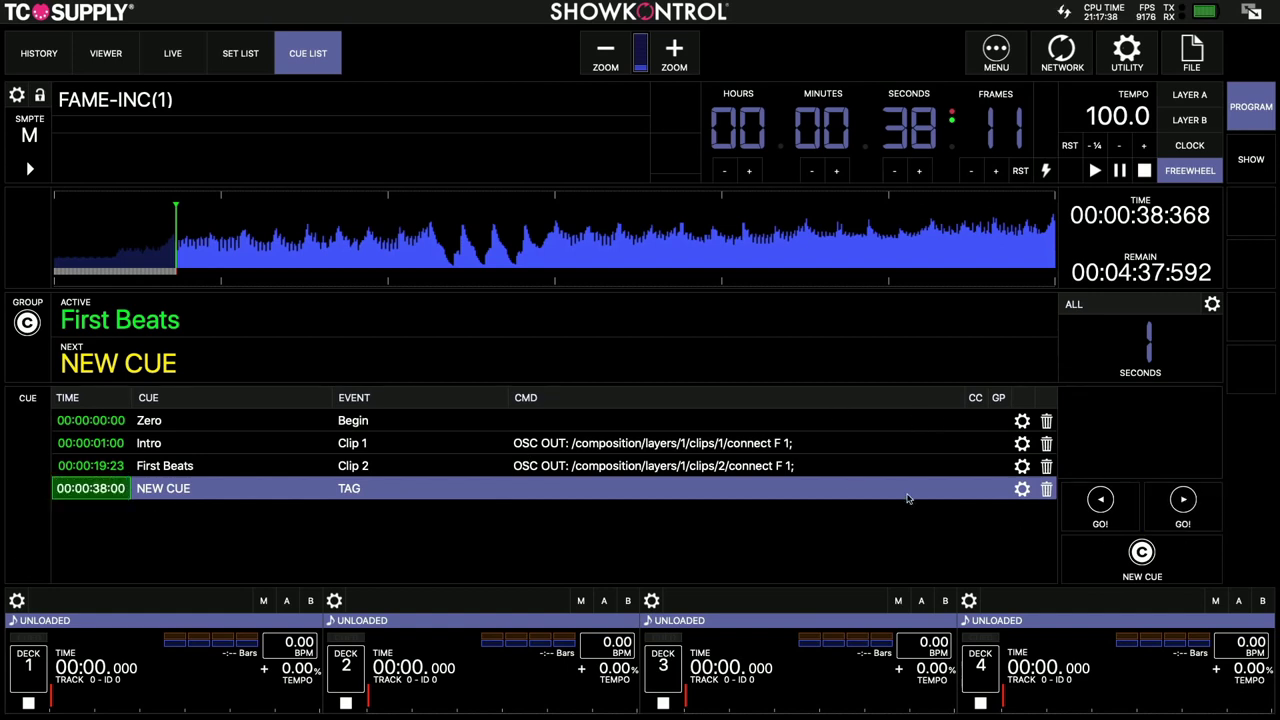
Replay the track from about 35 seconds, add another cue at 00:00:38:28 and stop playback.
{"action": "left_click_drag", "start_coordinate": [177, 262], "coordinate": [167, 262]}
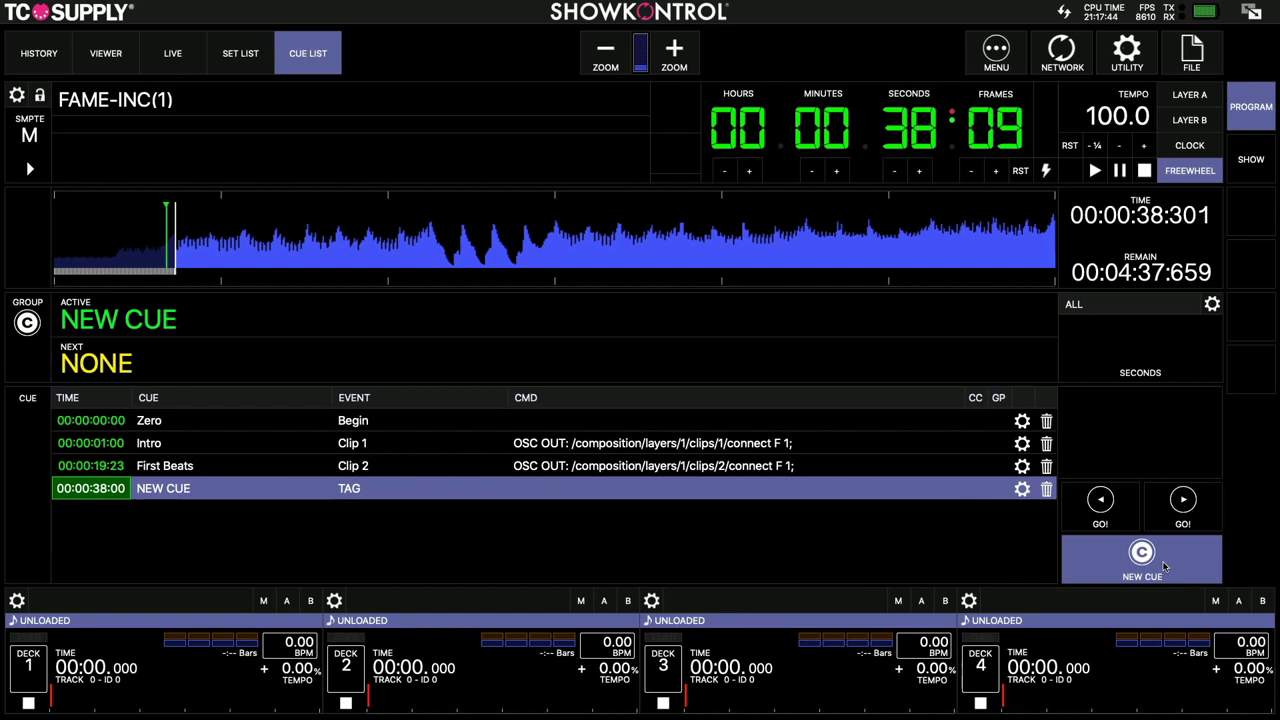
{"action": "left_click", "coordinate": [1163, 567]}
{"action": "key", "text": "space"}
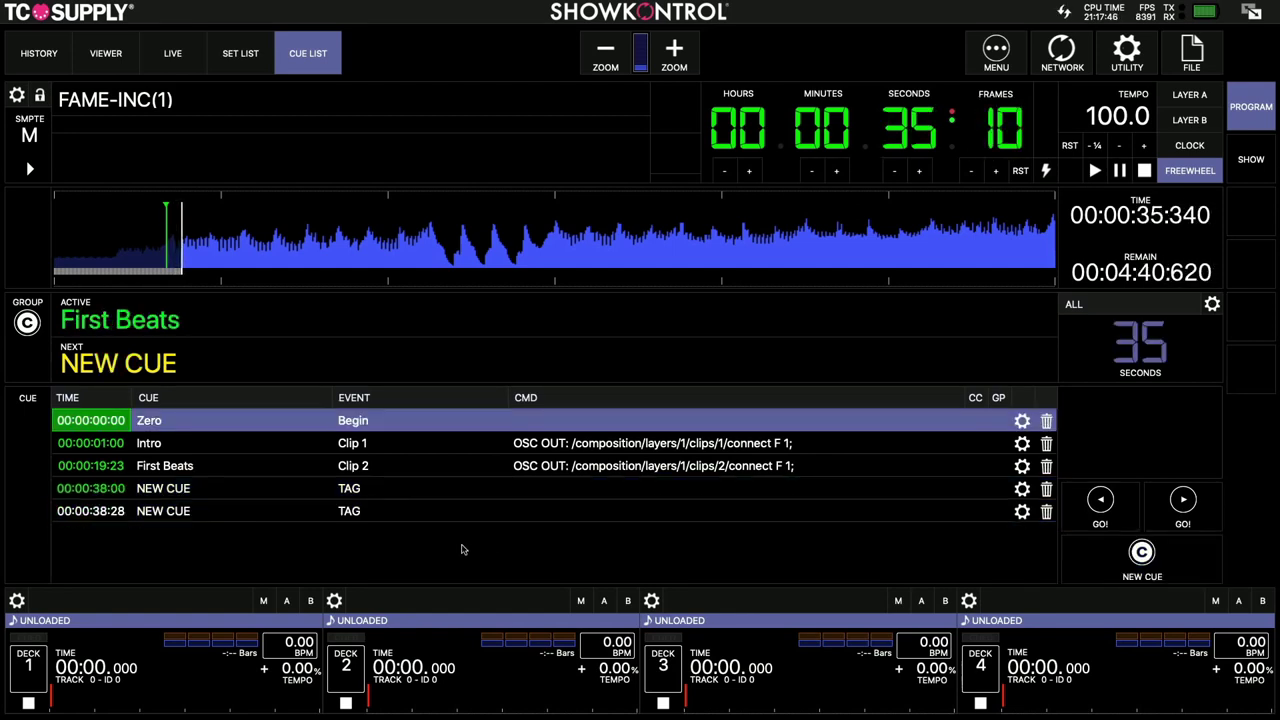
Rename the new cue at 00:00:38:00 as Pre Drop.
{"action": "left_click", "coordinate": [195, 497]}
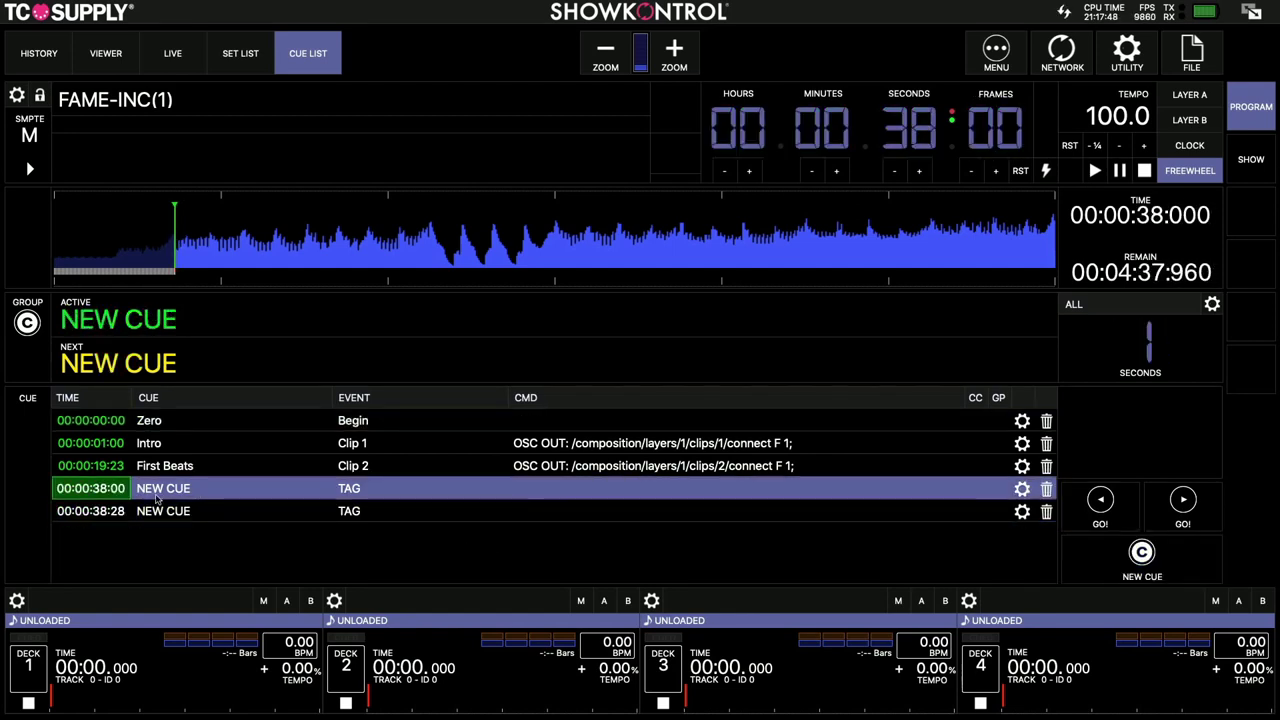
{"action": "double_click", "coordinate": [148, 494]}
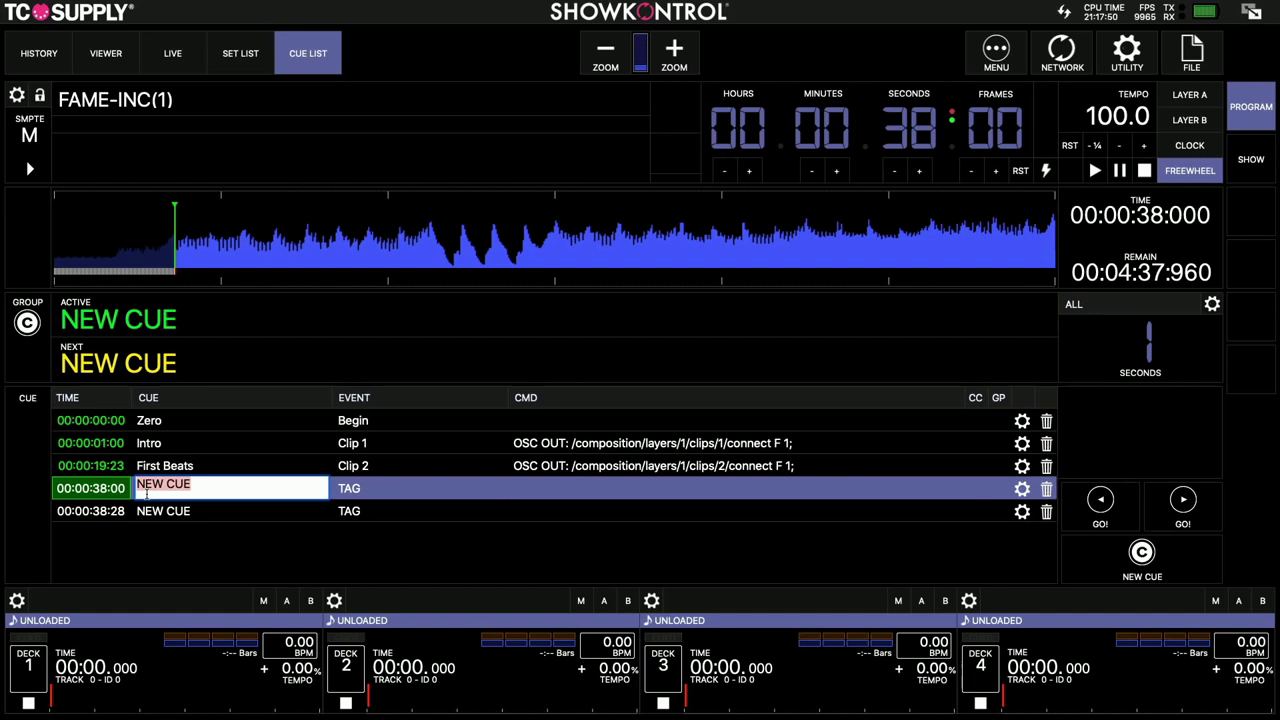
{"action": "type", "text": "Pre Drop"}
{"action": "key", "text": "Return"}
Rename the new cue at 00:00:38:28 as Beat Drop.
{"action": "left_click", "coordinate": [183, 512]}
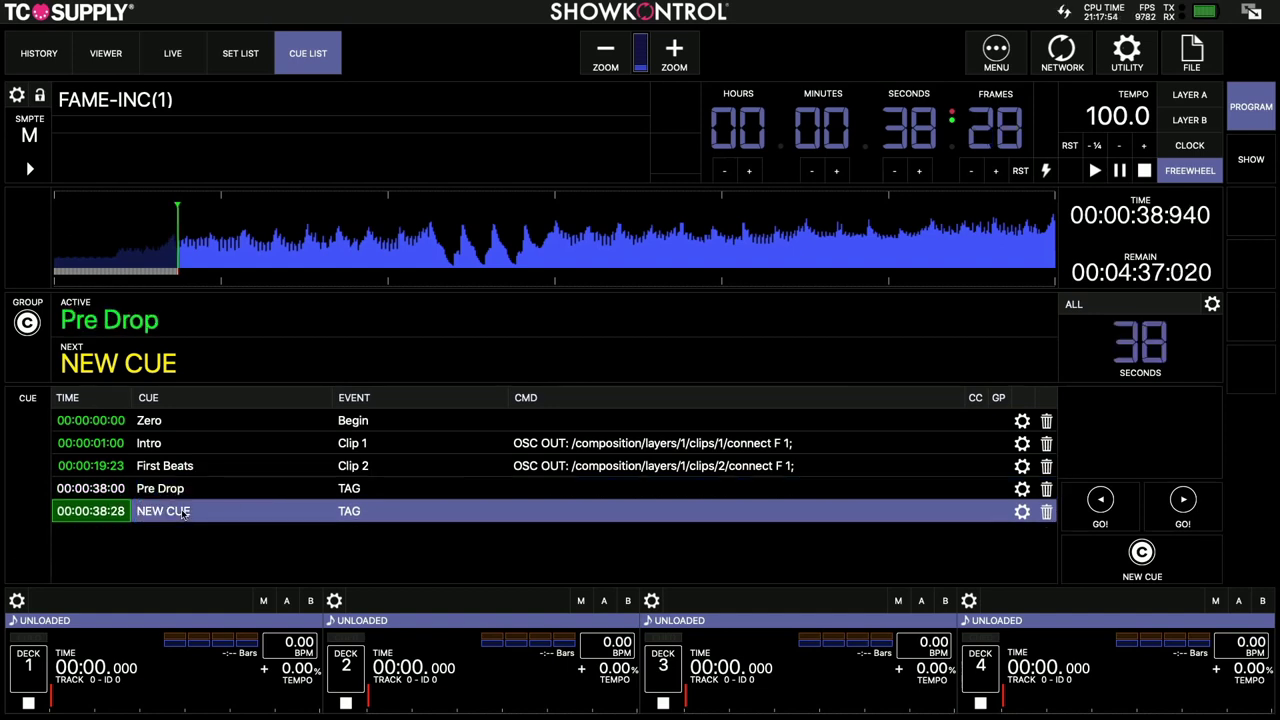
{"action": "double_click", "coordinate": [183, 511]}
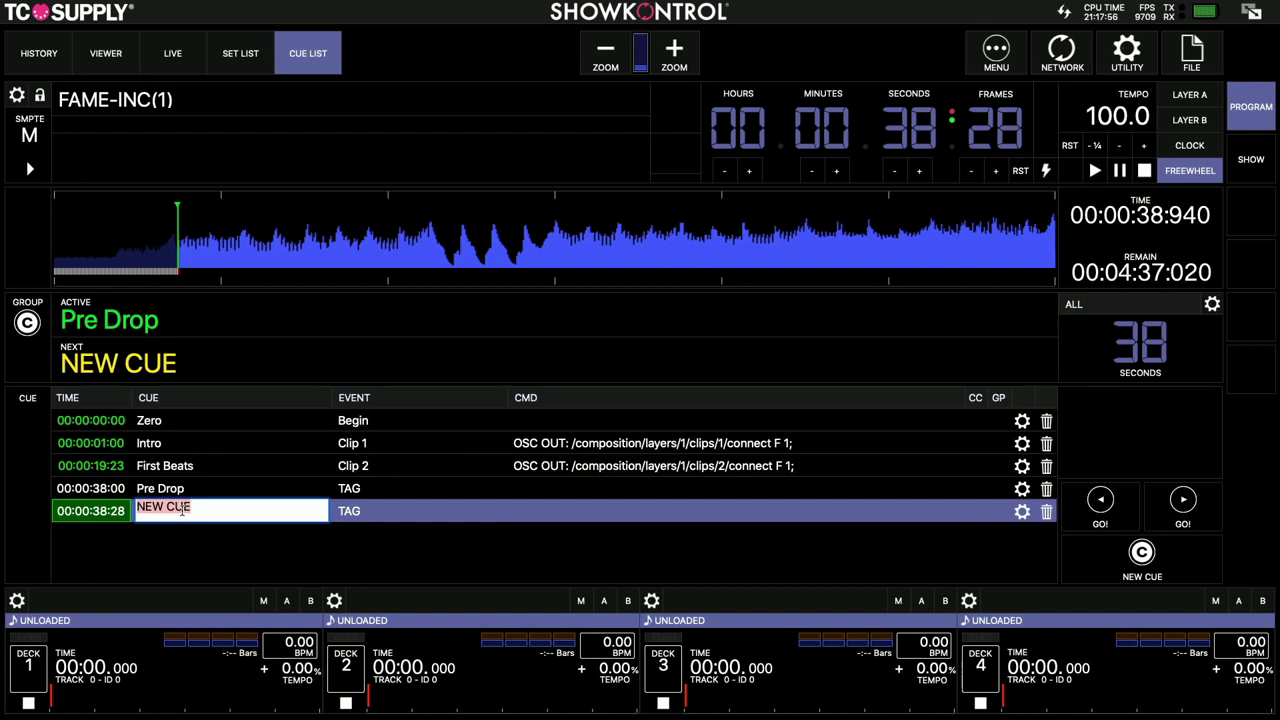
{"action": "type", "text": "Beat"}
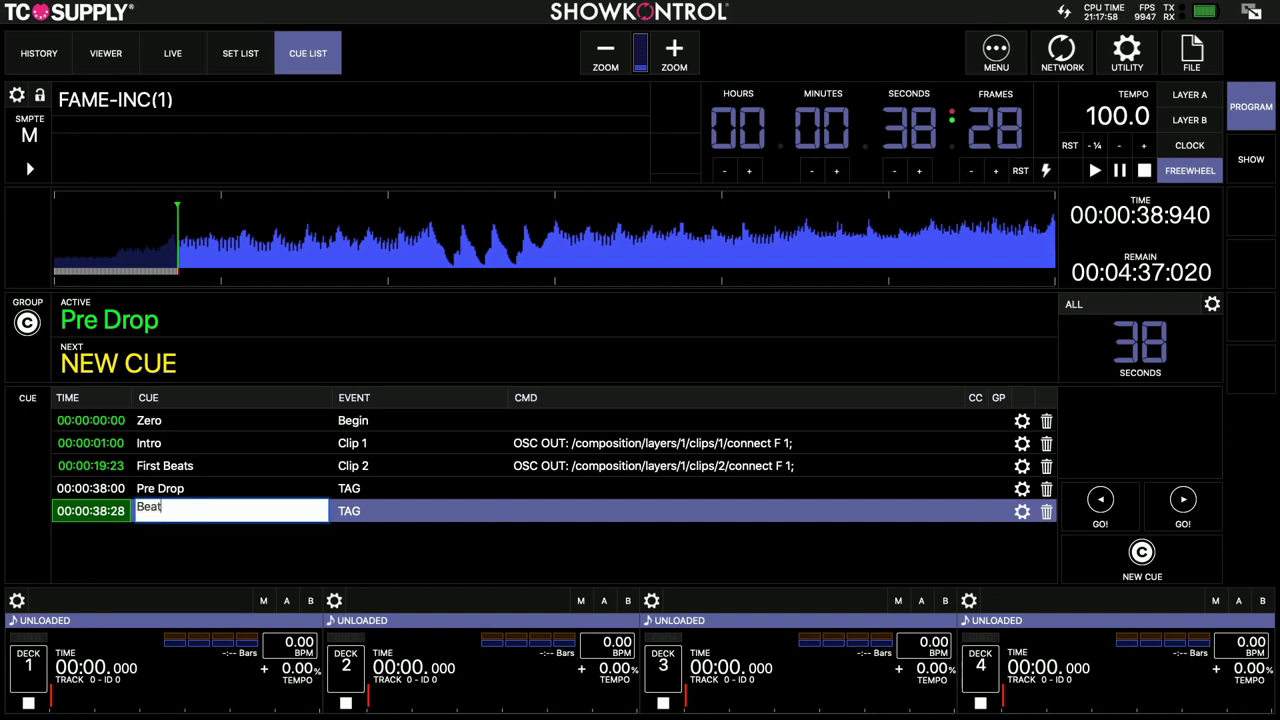
{"action": "type", "text": " Drop"}
{"action": "key", "text": "Return"}
Set the Pre Drop cue's event to Clip 3.
{"action": "left_click", "coordinate": [373, 494]}
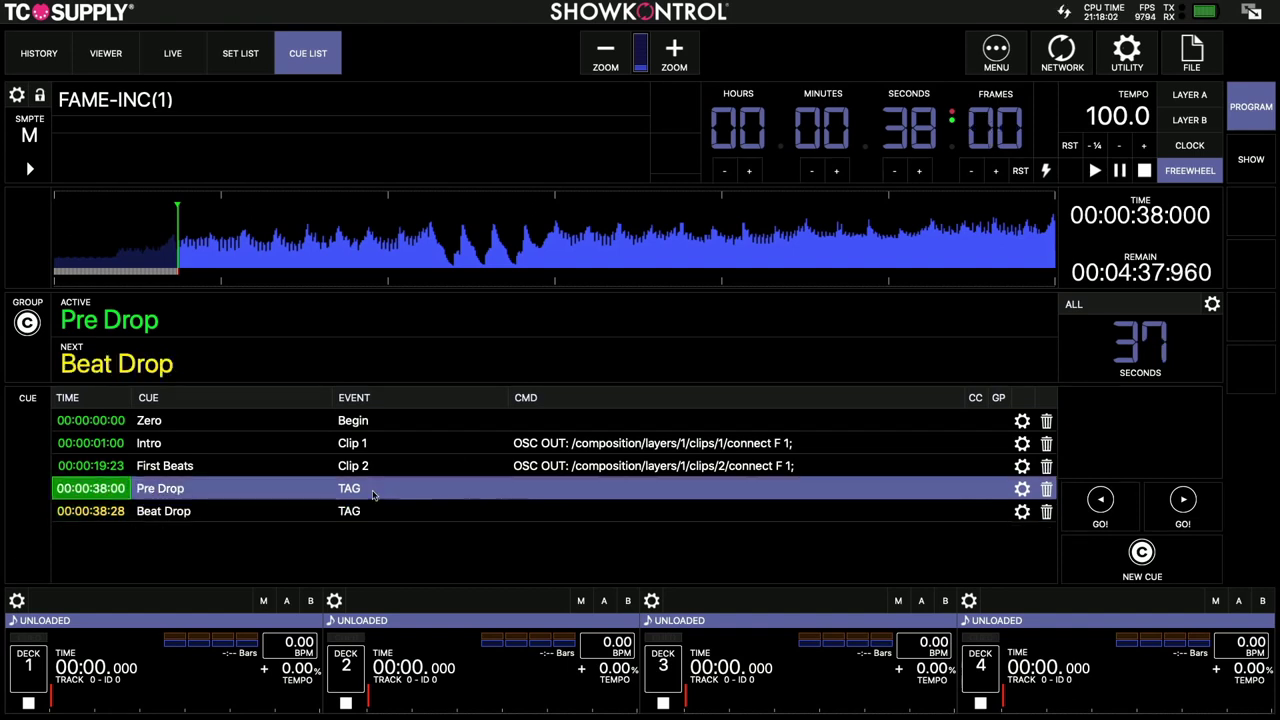
{"action": "left_click", "coordinate": [373, 494]}
{"action": "type", "text": "Clip"}
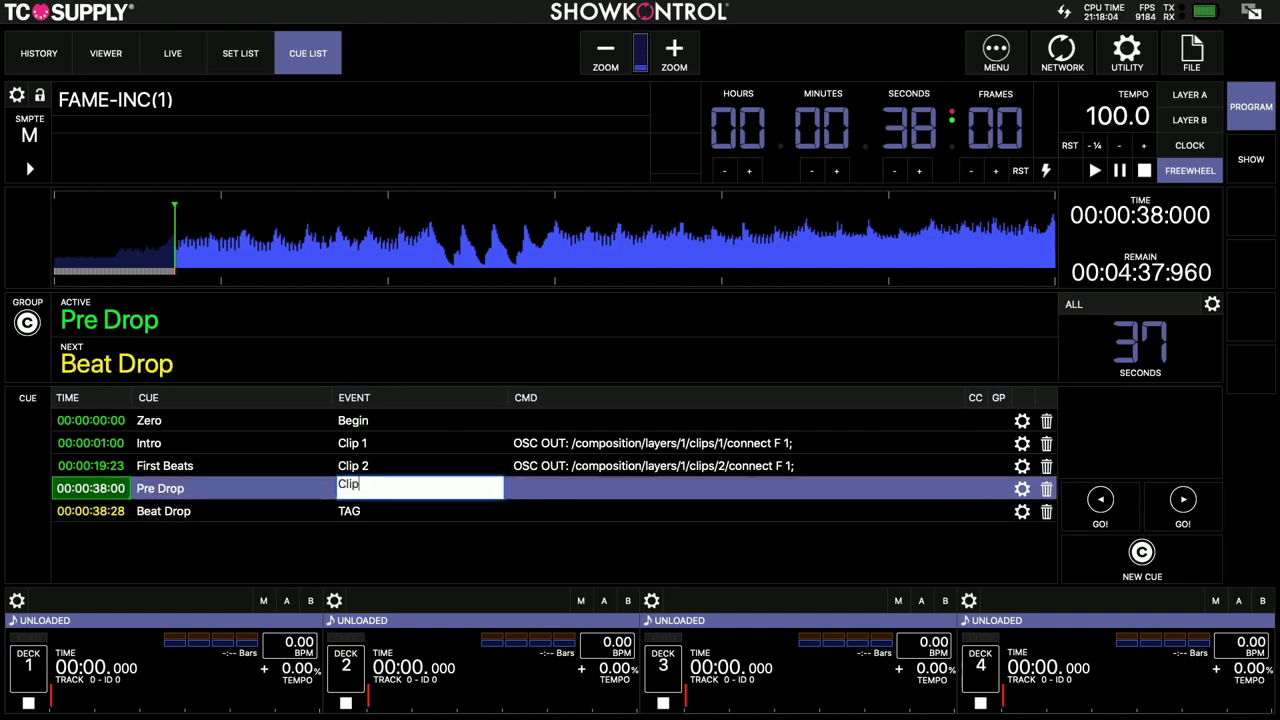
{"action": "type", "text": " 3"}
{"action": "key", "text": "Return"}
Set the Beat Drop cue's event to Clip 4.
{"action": "left_click", "coordinate": [364, 514]}
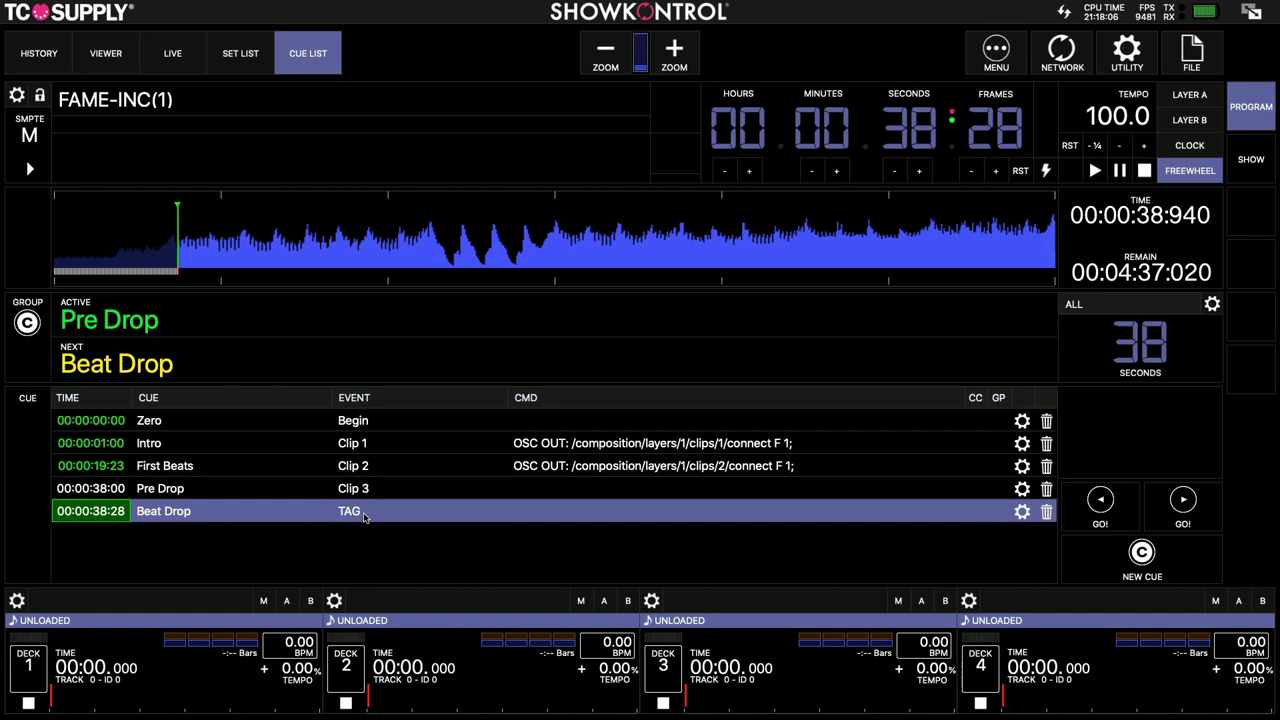
{"action": "left_click", "coordinate": [364, 514]}
{"action": "type", "text": "C"}
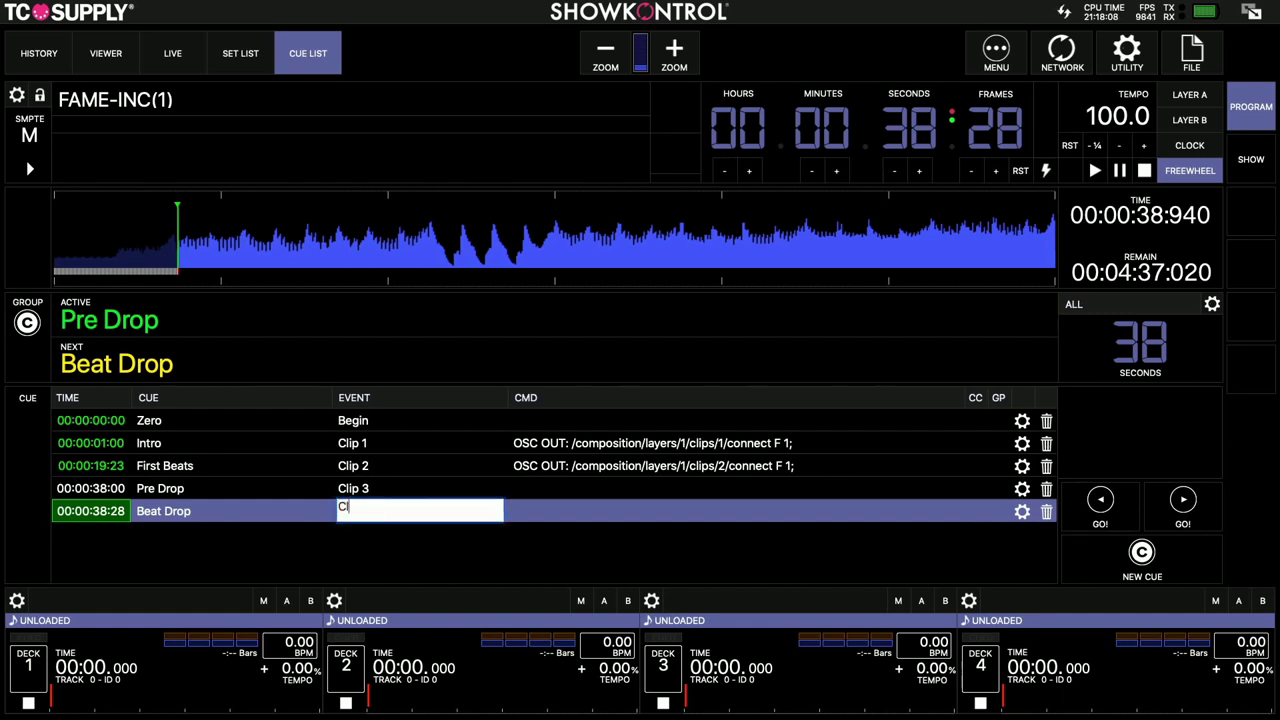
{"action": "type", "text": "lip 4"}
{"action": "key", "text": "Return"}
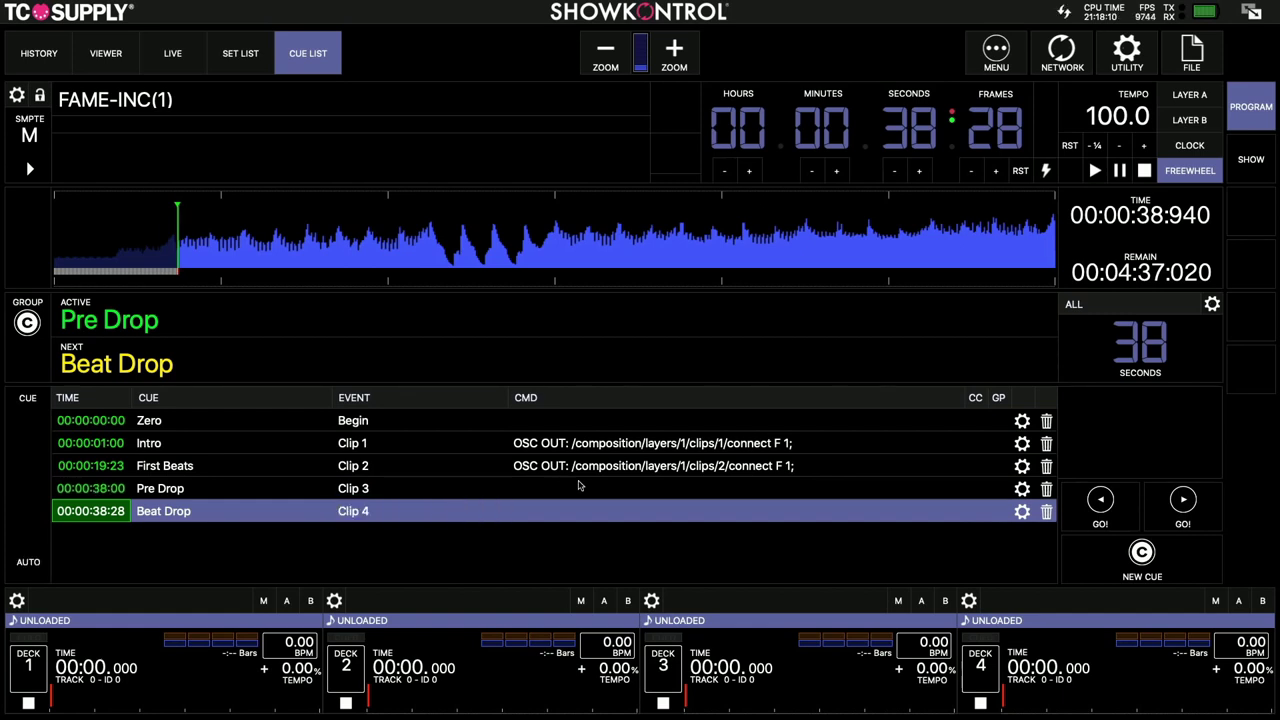
Set the Pre Drop cue's command to "OSC OUT: /composition/layers/1/clips/3/connect F 1;" by reusing the Intro cue's command.
{"action": "left_click", "coordinate": [578, 485]}
{"action": "left_click", "coordinate": [578, 487]}
{"action": "type", "text": "OSC OUT: /composition/layers/1/clips/1/connect F 1;"}
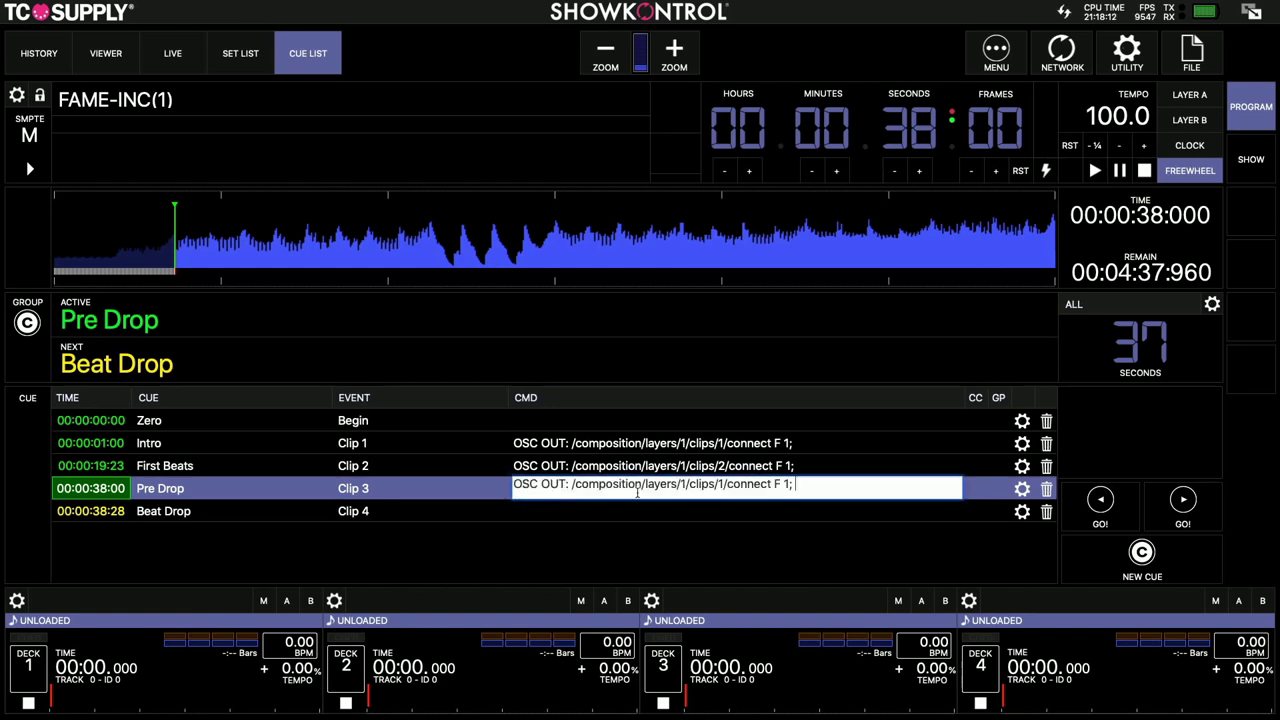
{"action": "left_click", "coordinate": [724, 486]}
{"action": "key", "text": "BackSpace"}
{"action": "type", "text": "3"}
{"action": "key", "text": "Return"}
Set the Beat Drop cue's command to "OSC OUT: /composition/layers/1/clips/4/connect F 1;" by reusing the Intro cue's command.
{"action": "left_click", "coordinate": [669, 515]}
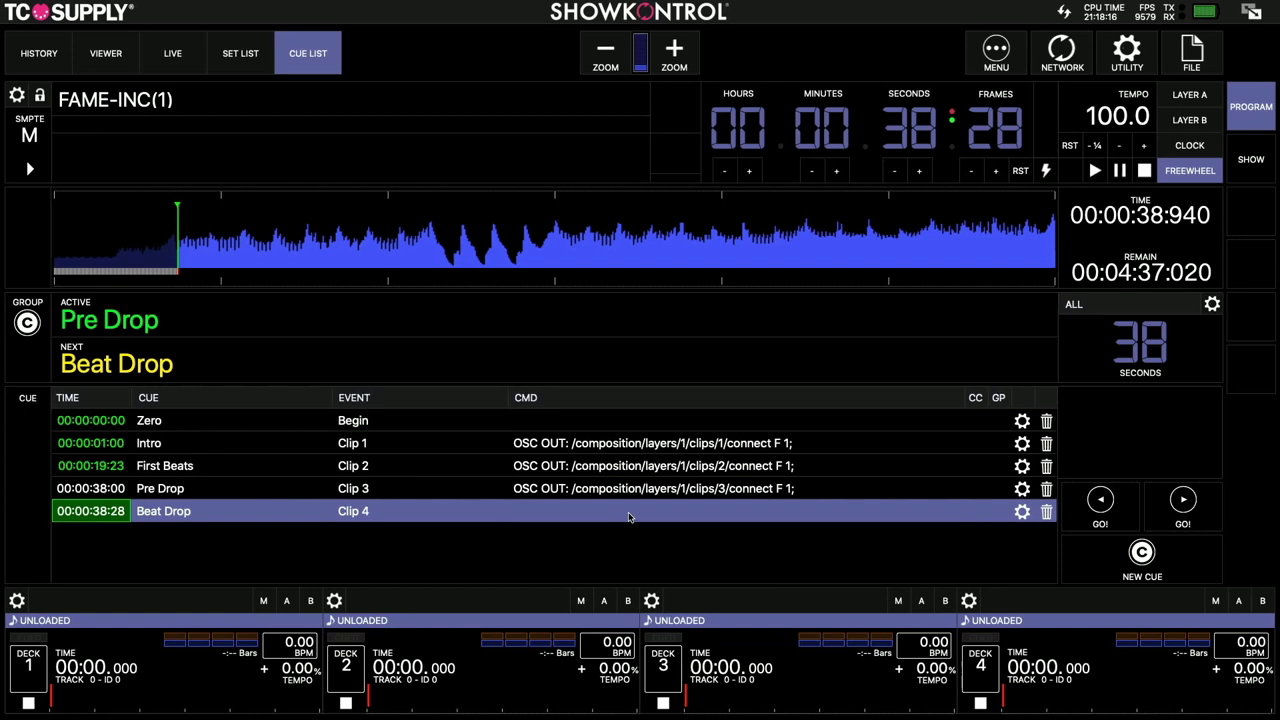
{"action": "left_click", "coordinate": [571, 513]}
{"action": "type", "text": "OSC OUT: /composition/layers/1/clips/1/connect F 1;"}
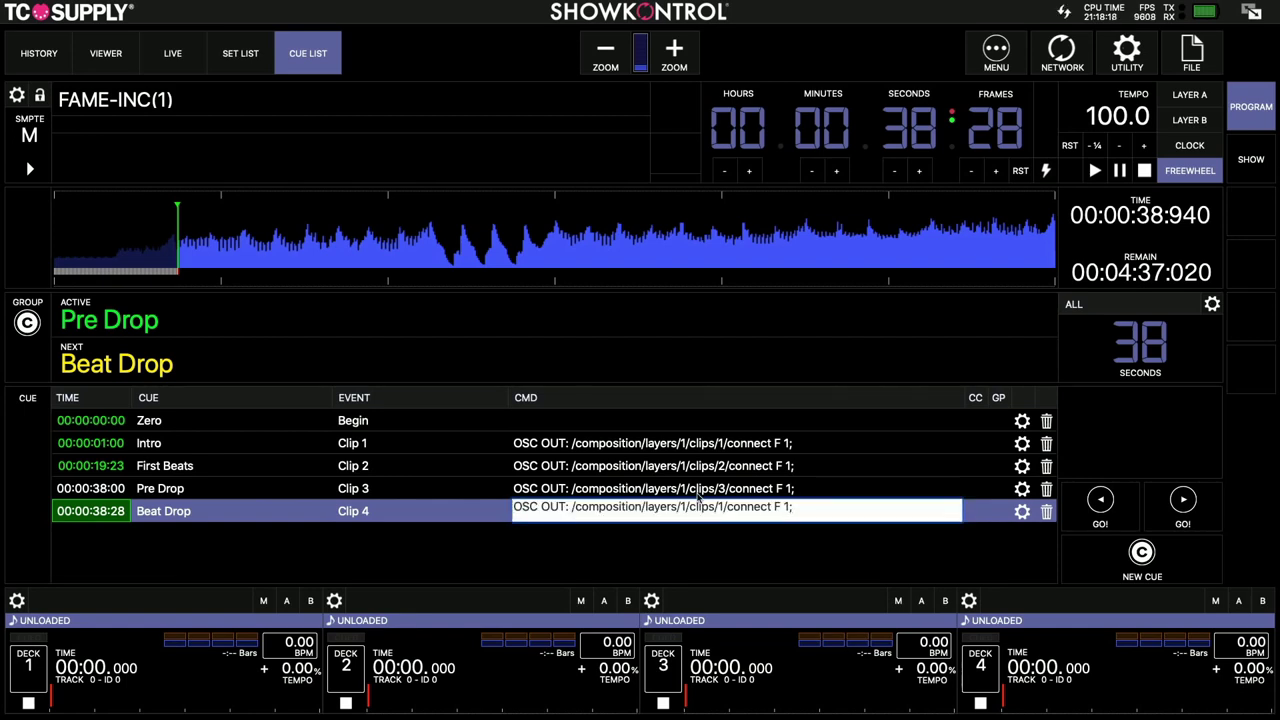
{"action": "key", "text": "Left"}
{"action": "key", "text": "Left"}
{"action": "key", "text": "Left"}
{"action": "key", "text": "Left"}
{"action": "key", "text": "Left"}
{"action": "key", "text": "Left"}
{"action": "key", "text": "Left"}
{"action": "key", "text": "Left"}
{"action": "key", "text": "Left"}
{"action": "key", "text": "Left"}
{"action": "key", "text": "Left"}
{"action": "key", "text": "Left"}
{"action": "key", "text": "Left"}
{"action": "key", "text": "BackSpace"}
{"action": "type", "text": "4"}
{"action": "key", "text": "Return"}
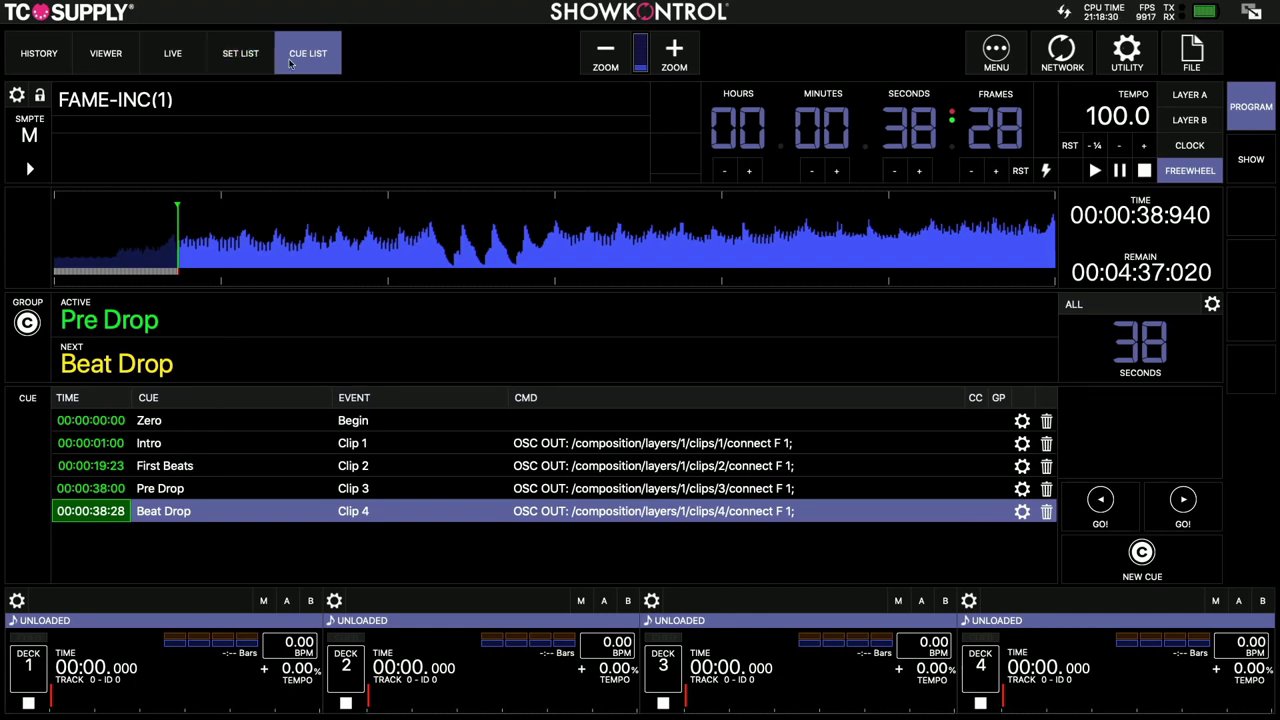
Show the set list, and in Resolume Arena view the Blank deck and return to the Cuelist deck.
{"action": "left_click", "coordinate": [240, 53]}
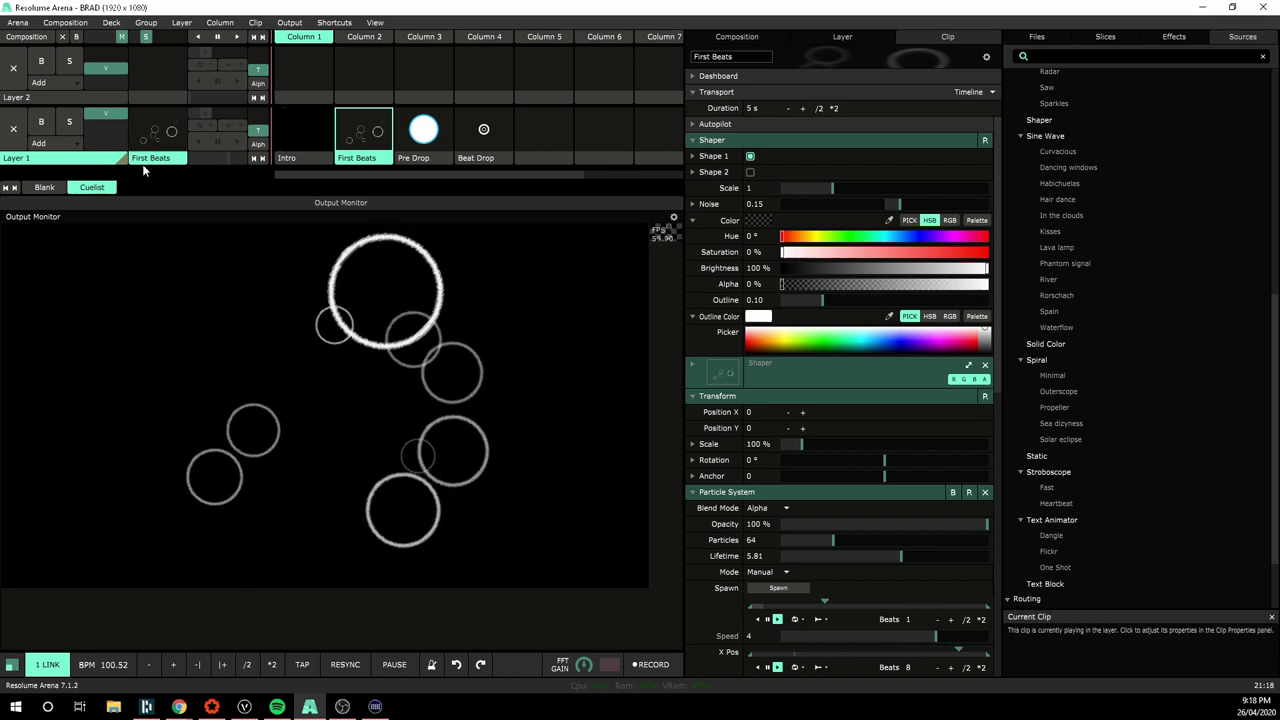
{"action": "left_click", "coordinate": [32, 188]}
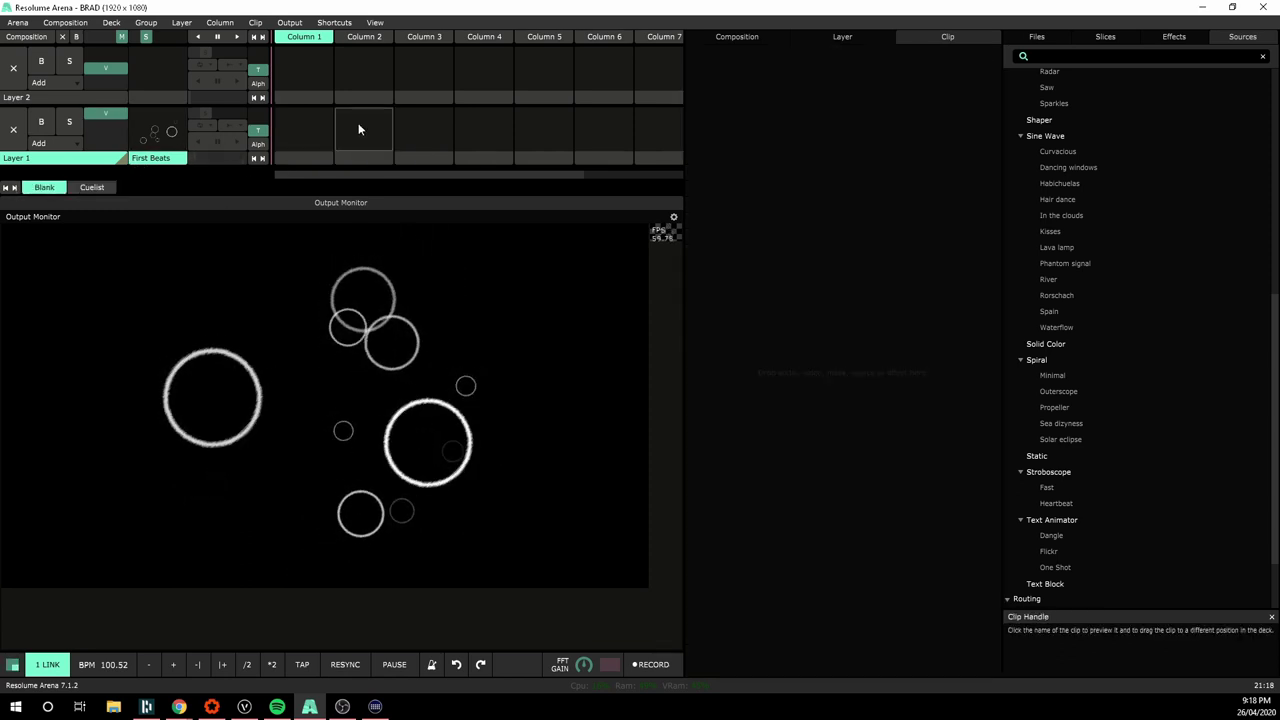
{"action": "left_click", "coordinate": [93, 188]}
Rename the Cuelist deck as Fame and select it in OSC shortcut mode to view its OSC address.
{"action": "right_click", "coordinate": [95, 190]}
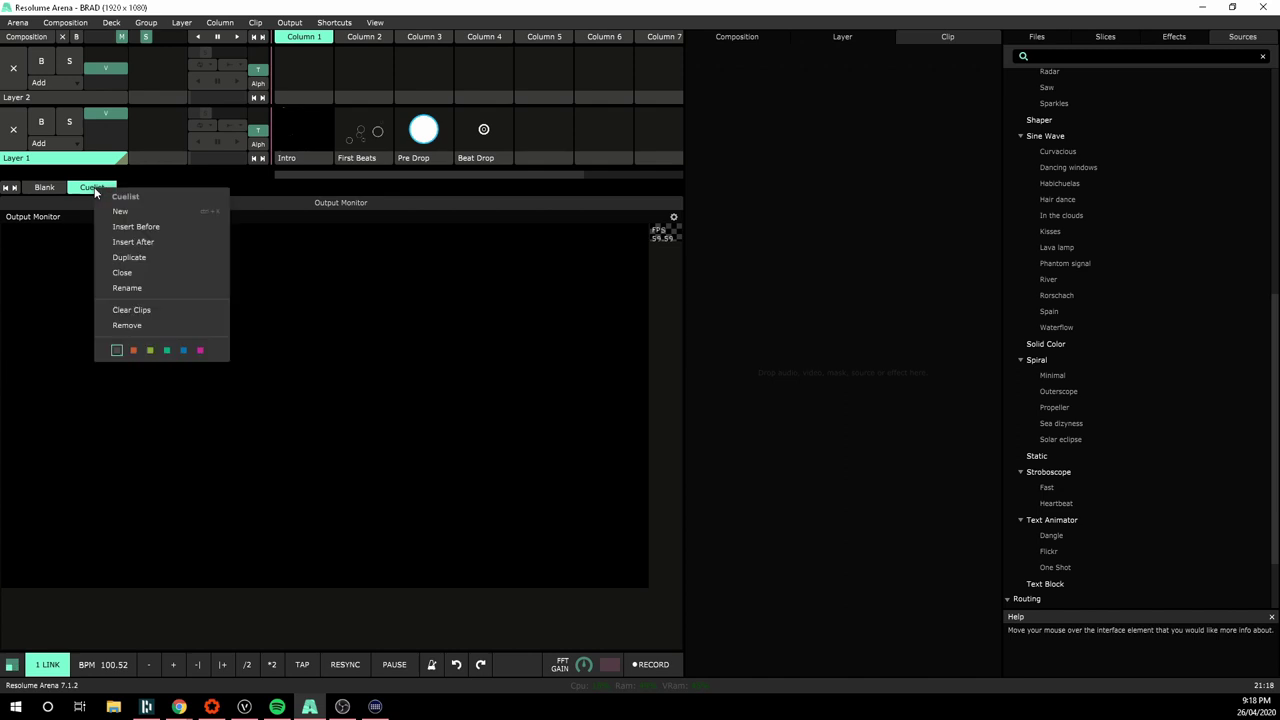
{"action": "left_click", "coordinate": [164, 289]}
{"action": "type", "text": "Fame"}
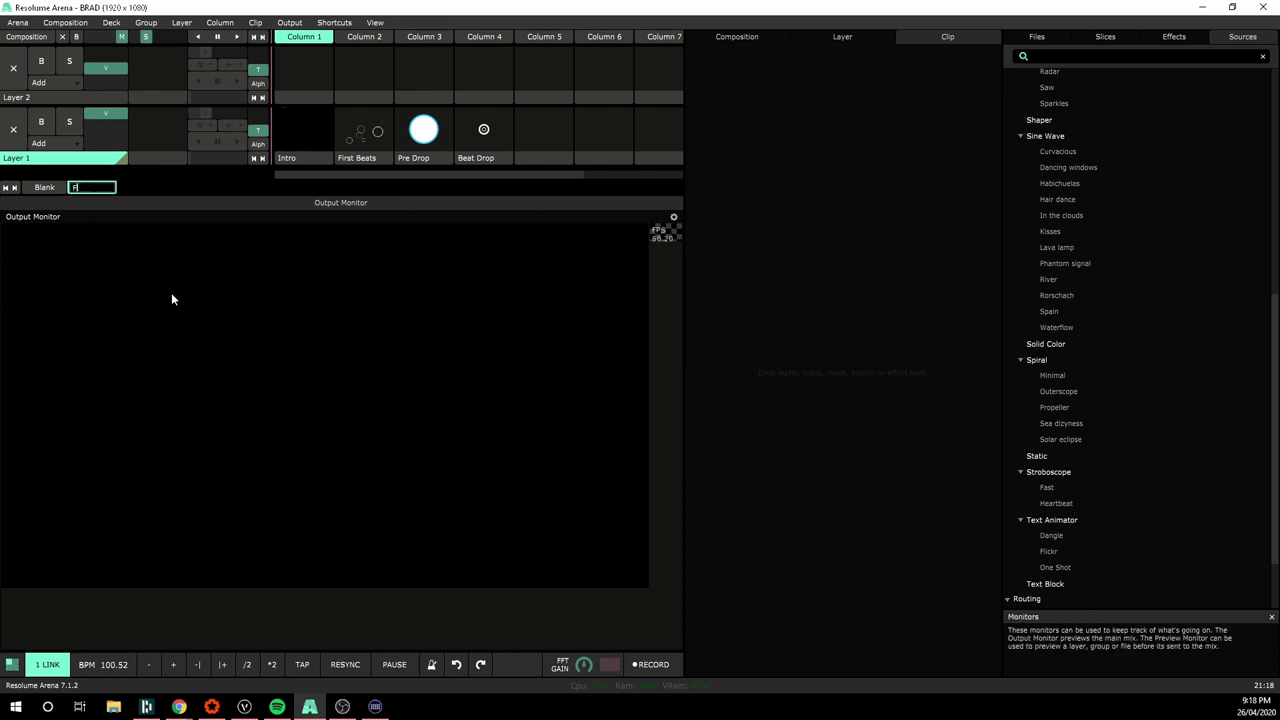
{"action": "key", "text": "Return"}
{"action": "key", "text": "ctrl+shift+o"}
{"action": "left_click", "coordinate": [104, 188]}
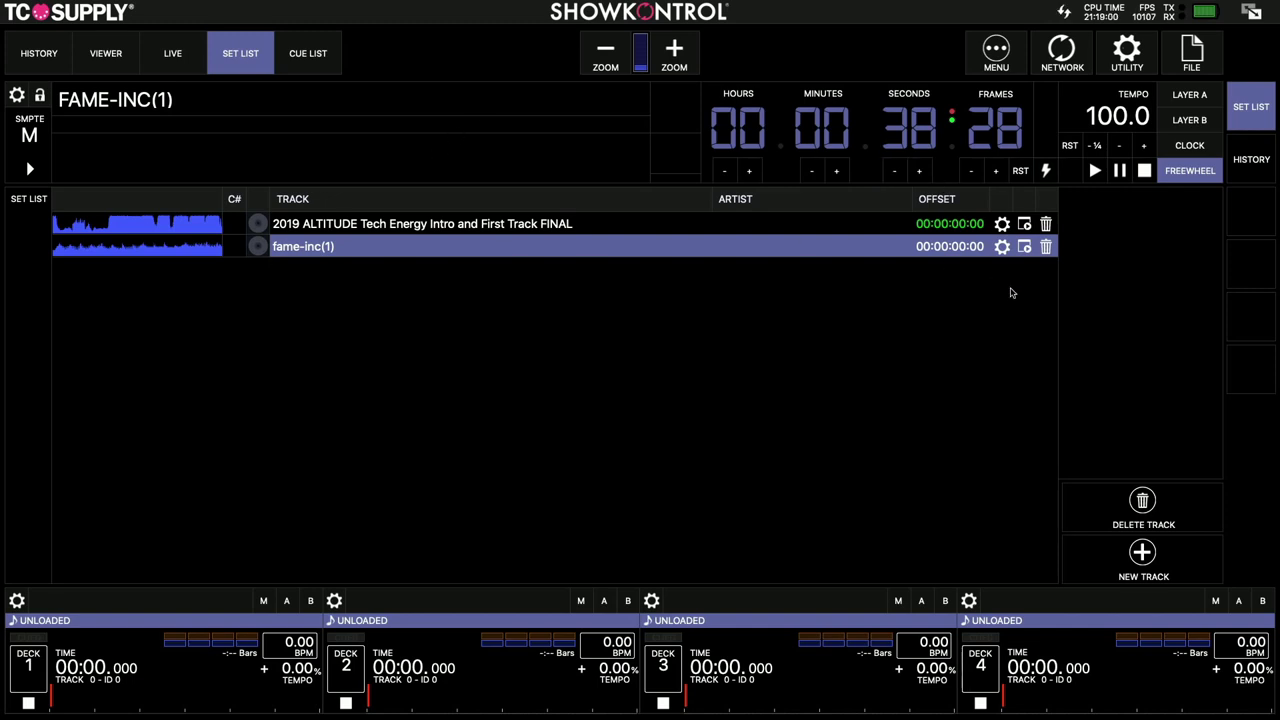
In ShowKontrol, edit the fame-inc(1) set list entry and clear its Layer M executor command.
{"action": "left_click", "coordinate": [1002, 246]}
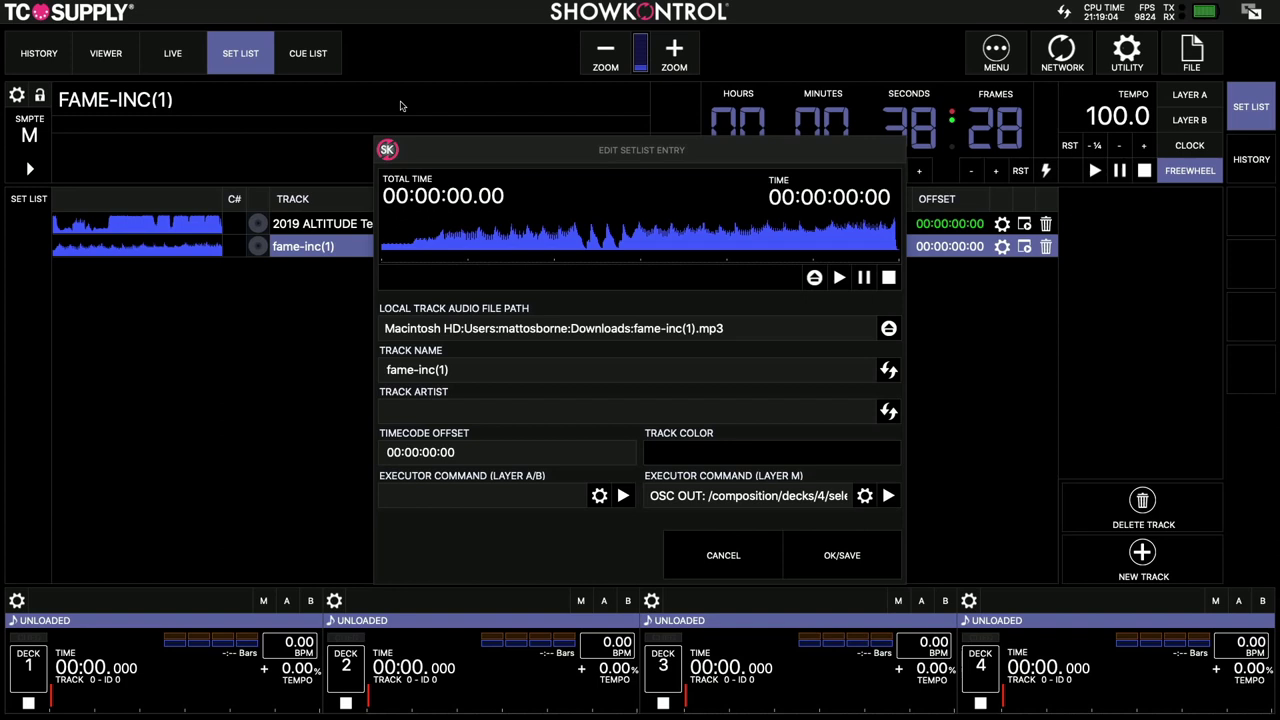
{"action": "triple_click", "coordinate": [827, 496]}
{"action": "key", "text": "BackSpace"}
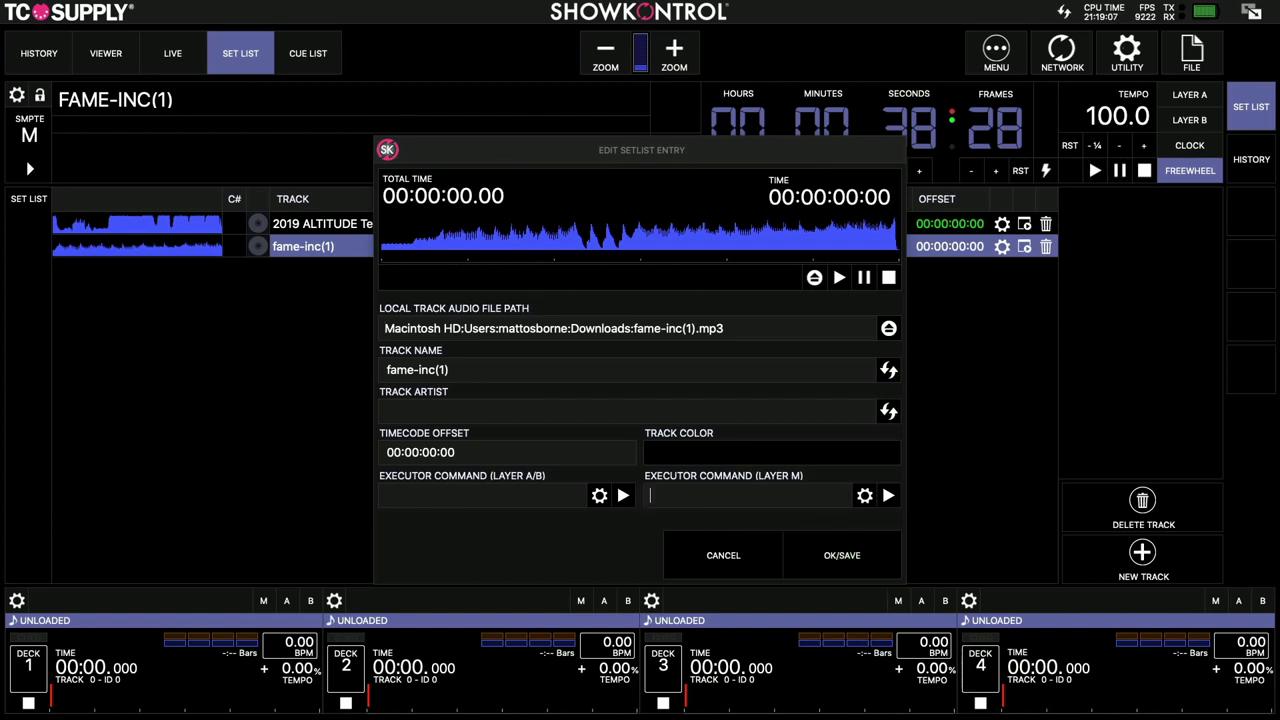
Add an OSC Out command to the Layer M executor with address /composition/decks/2/select and float value 0.
{"action": "left_click", "coordinate": [865, 497]}
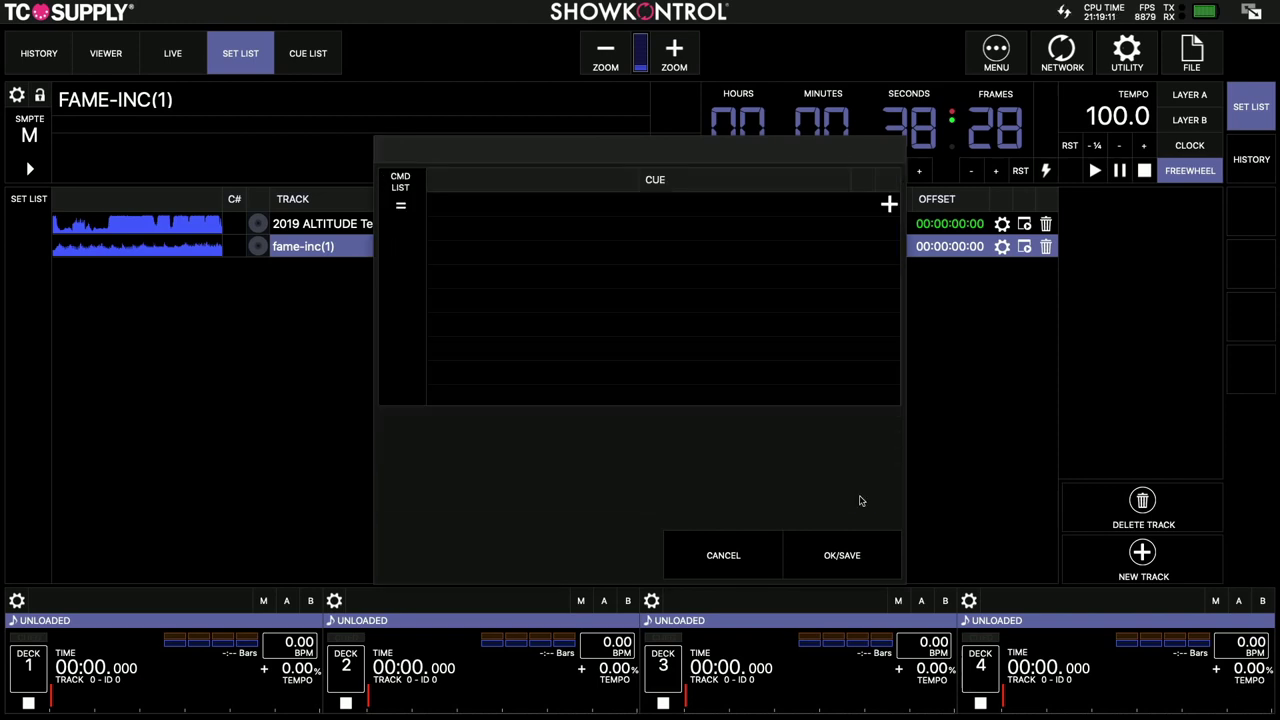
{"action": "left_click", "coordinate": [888, 204]}
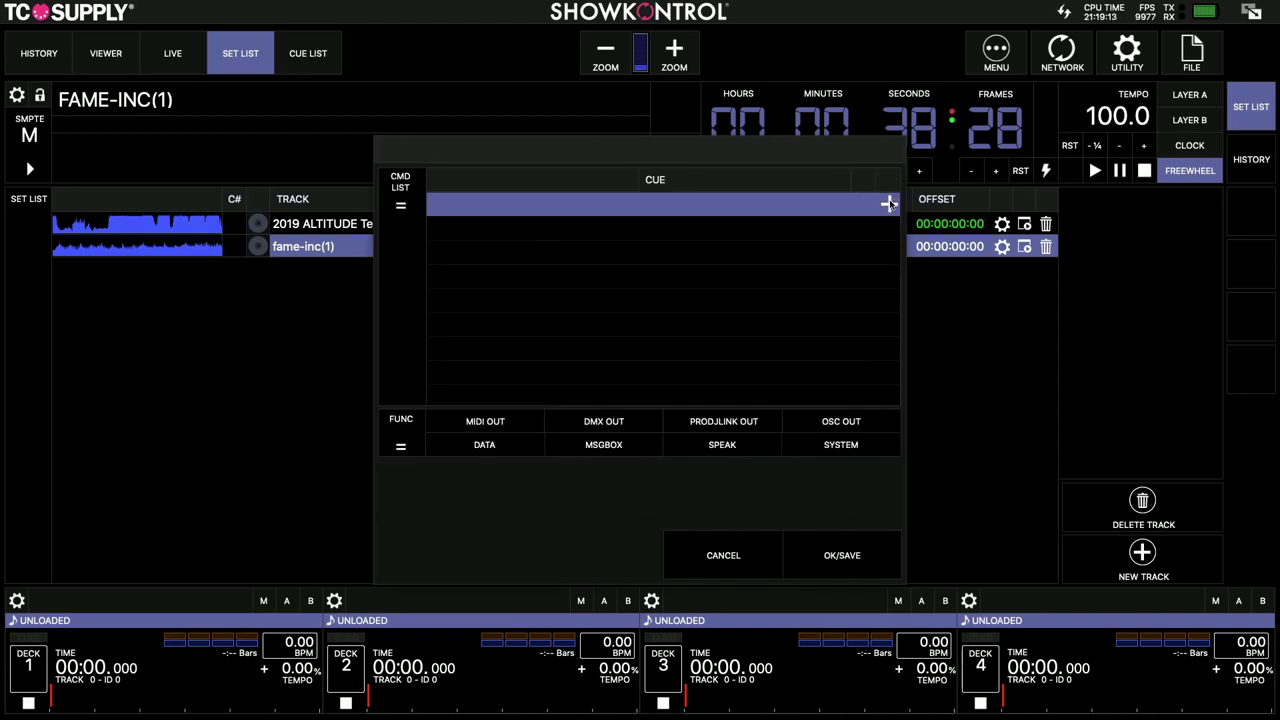
{"action": "left_click", "coordinate": [857, 421]}
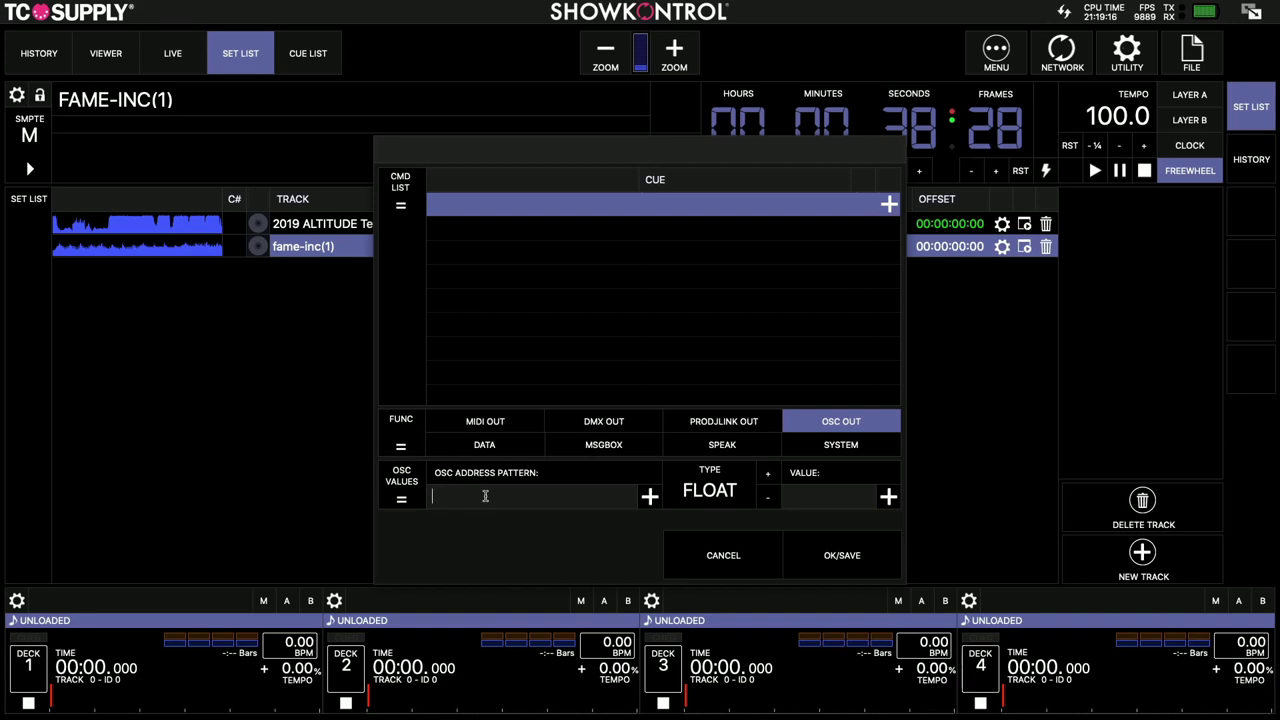
{"action": "type", "text": "/"}
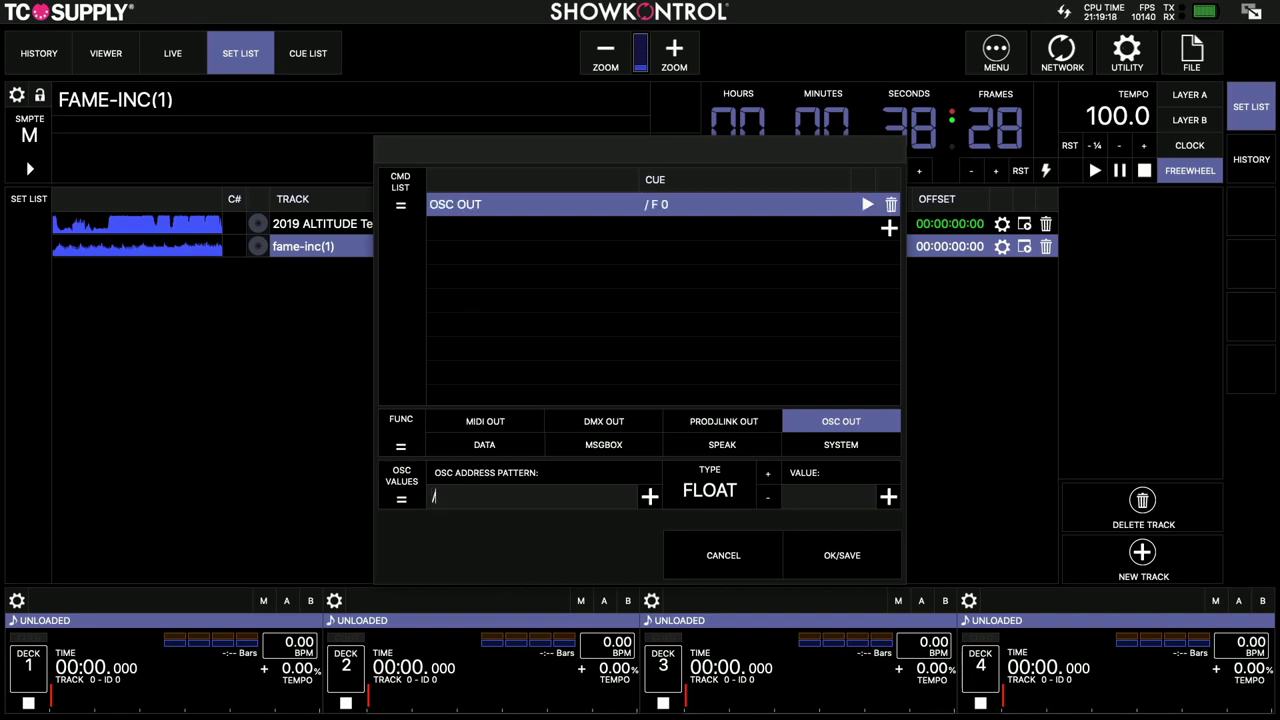
{"action": "type", "text": "composition"}
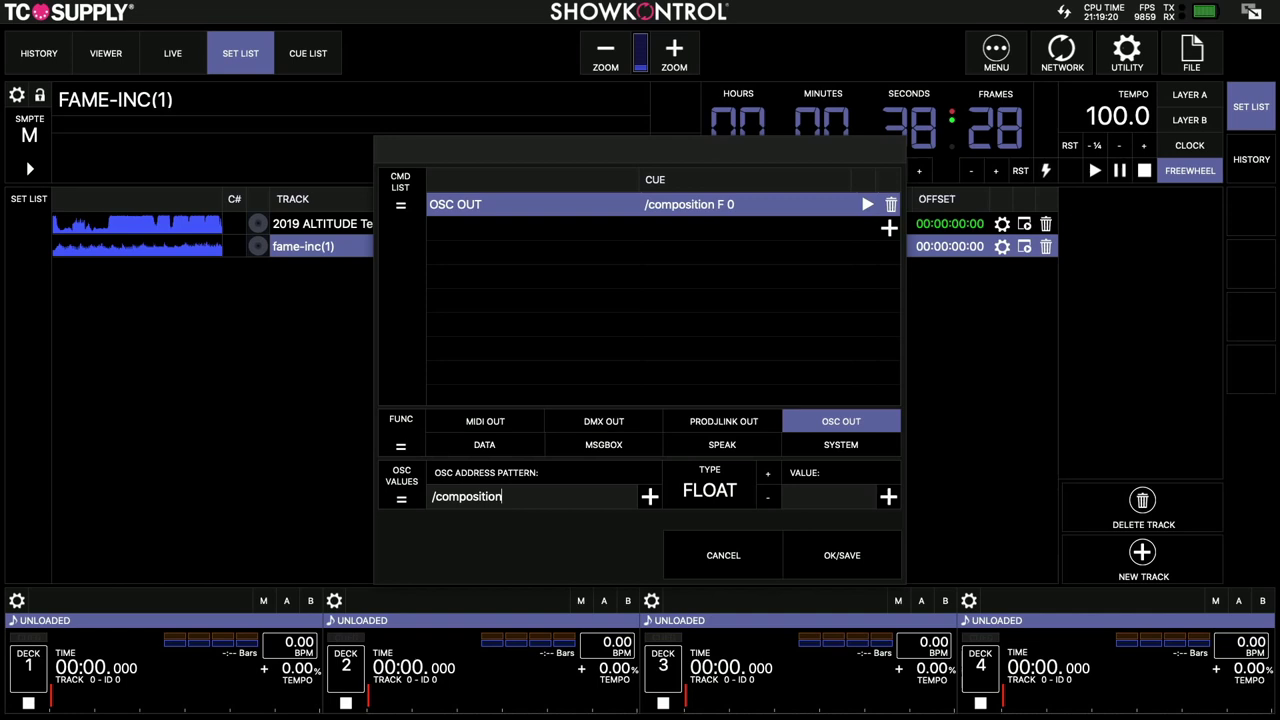
{"action": "type", "text": "/decks/"}
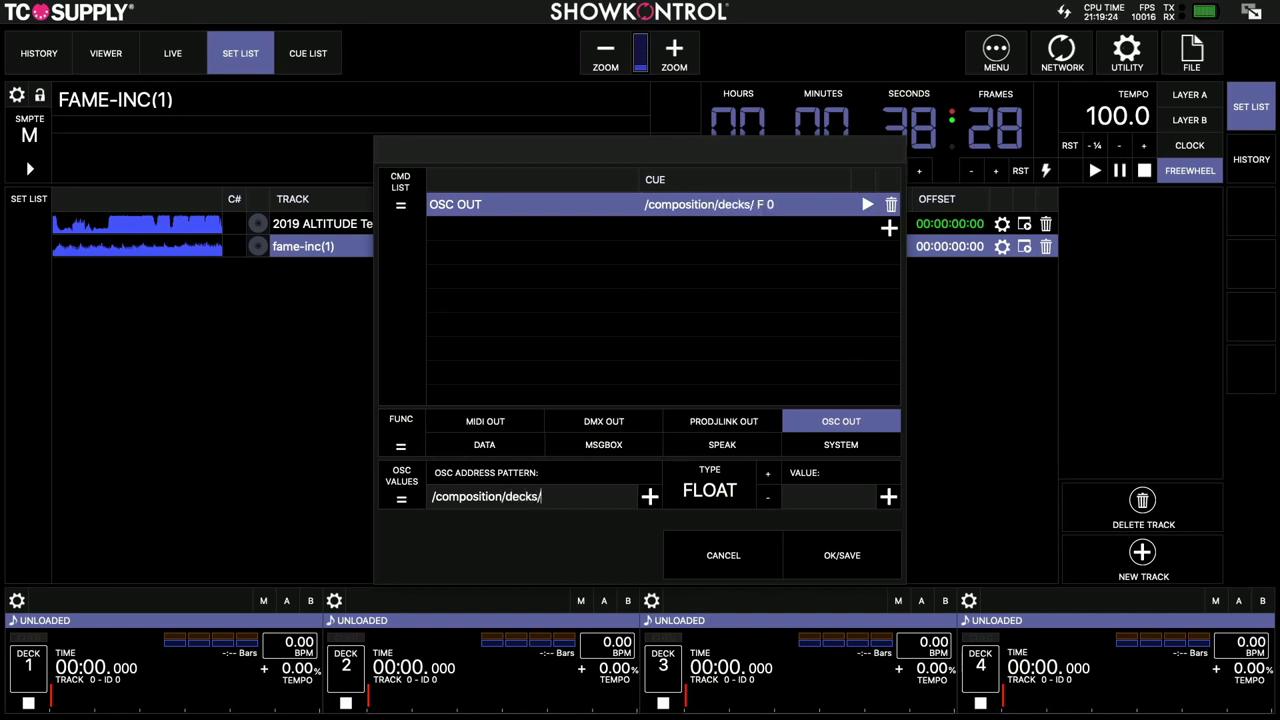
{"action": "type", "text": "2/select"}
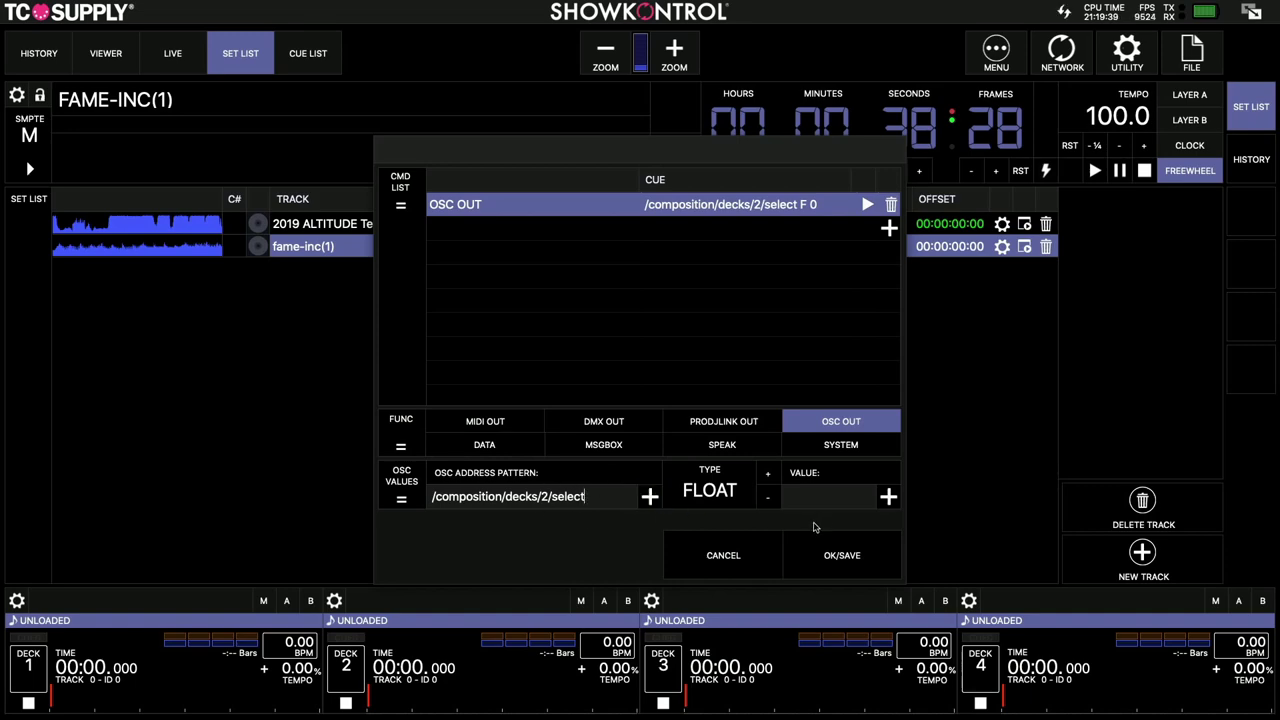
{"action": "left_click", "coordinate": [837, 510]}
{"action": "type", "text": "0"}
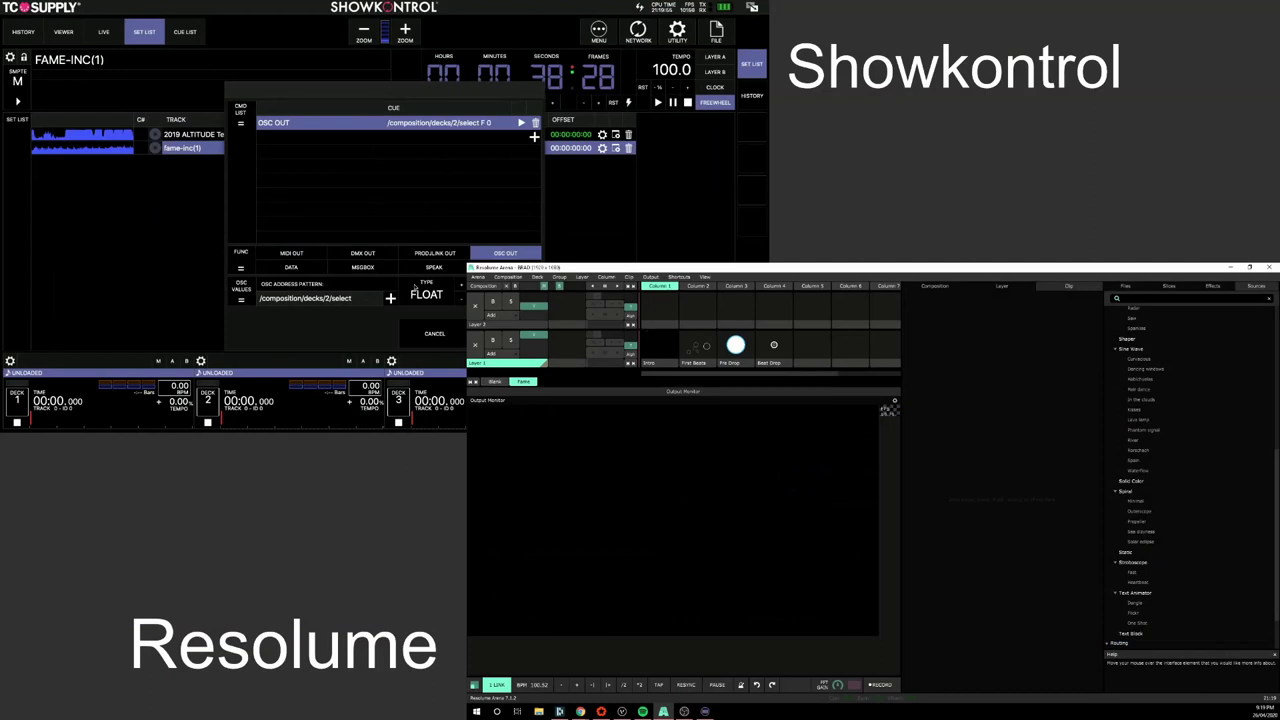
Test the deck-select command from Resolume's Blank deck, return to Blank and close the saved set list entry.
{"action": "left_click", "coordinate": [494, 381]}
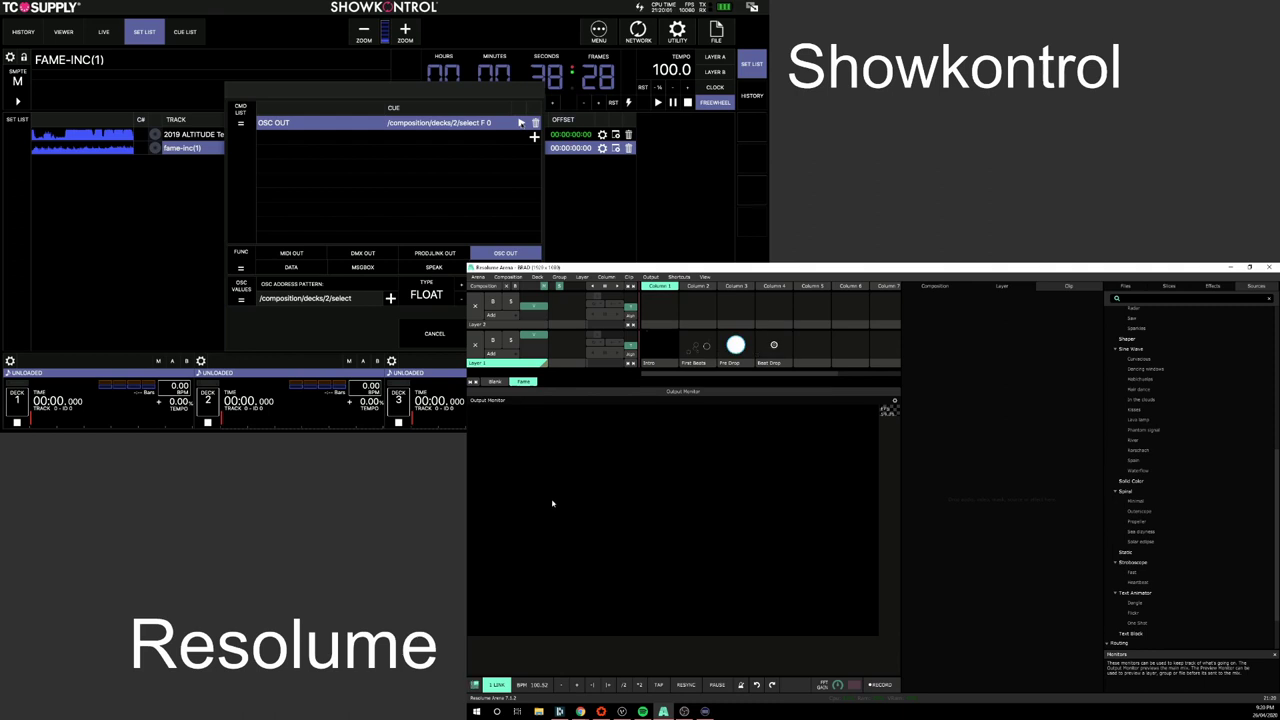
{"action": "left_click", "coordinate": [495, 382]}
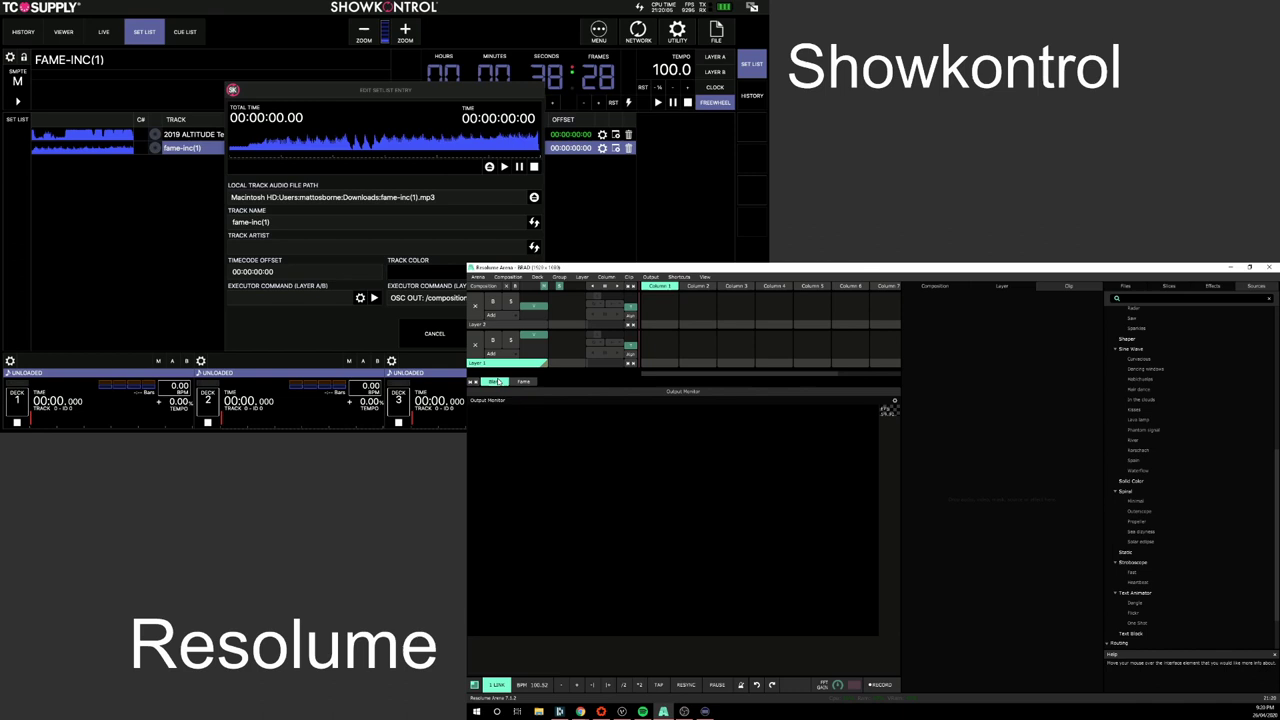
{"action": "key", "text": "Escape"}
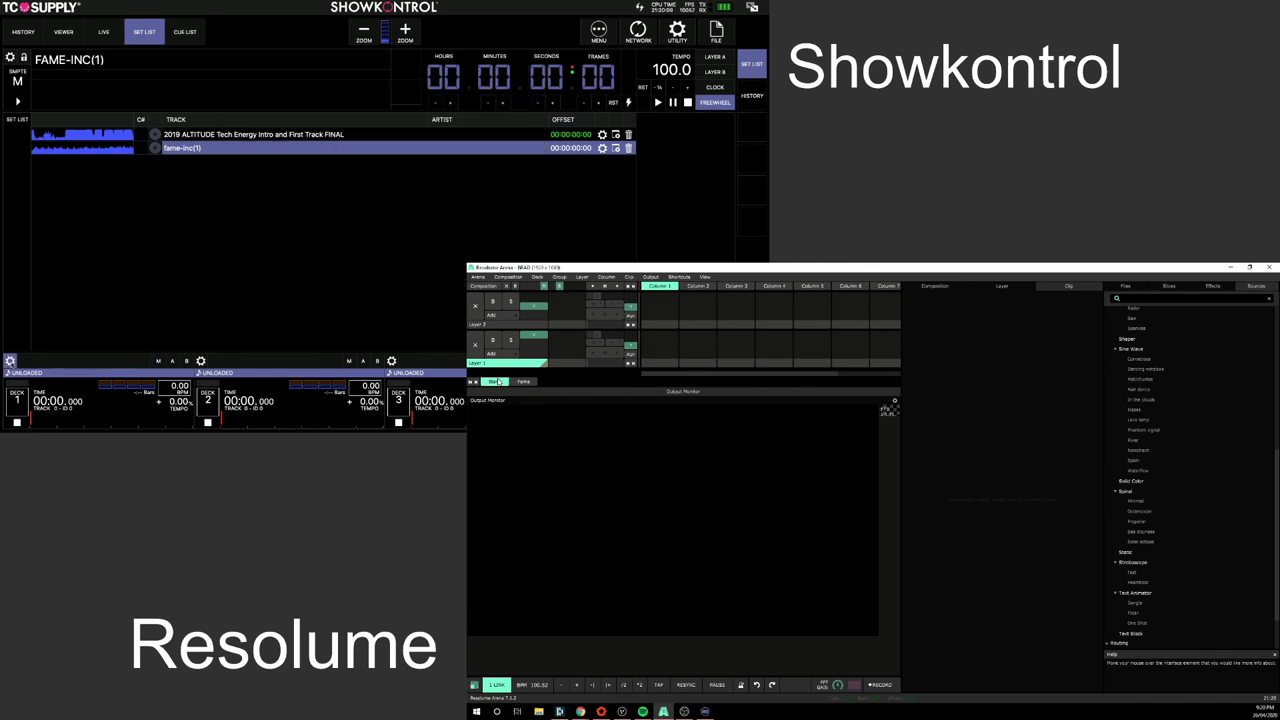
Set the source of ShowKontrol's Deck 1 to Internal and close the deck preferences.
{"action": "left_click", "coordinate": [10, 360]}
{"action": "left_click", "coordinate": [385, 273]}
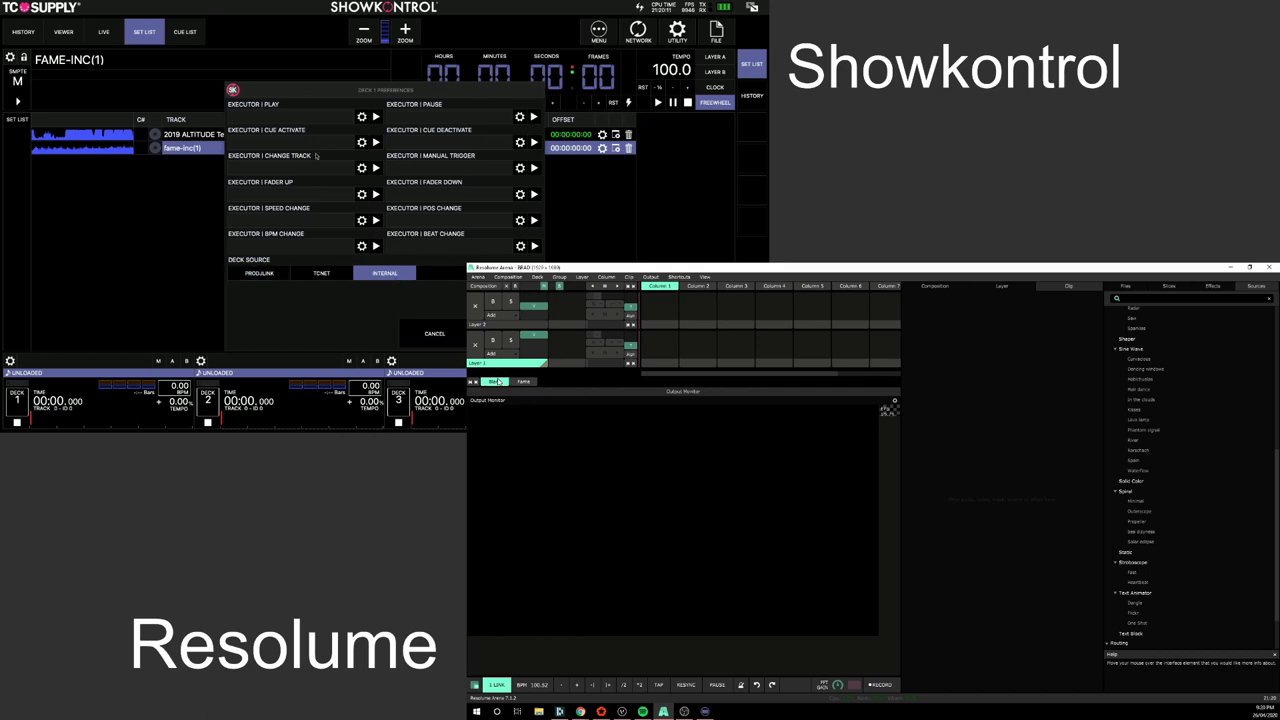
{"action": "key", "text": "Escape"}
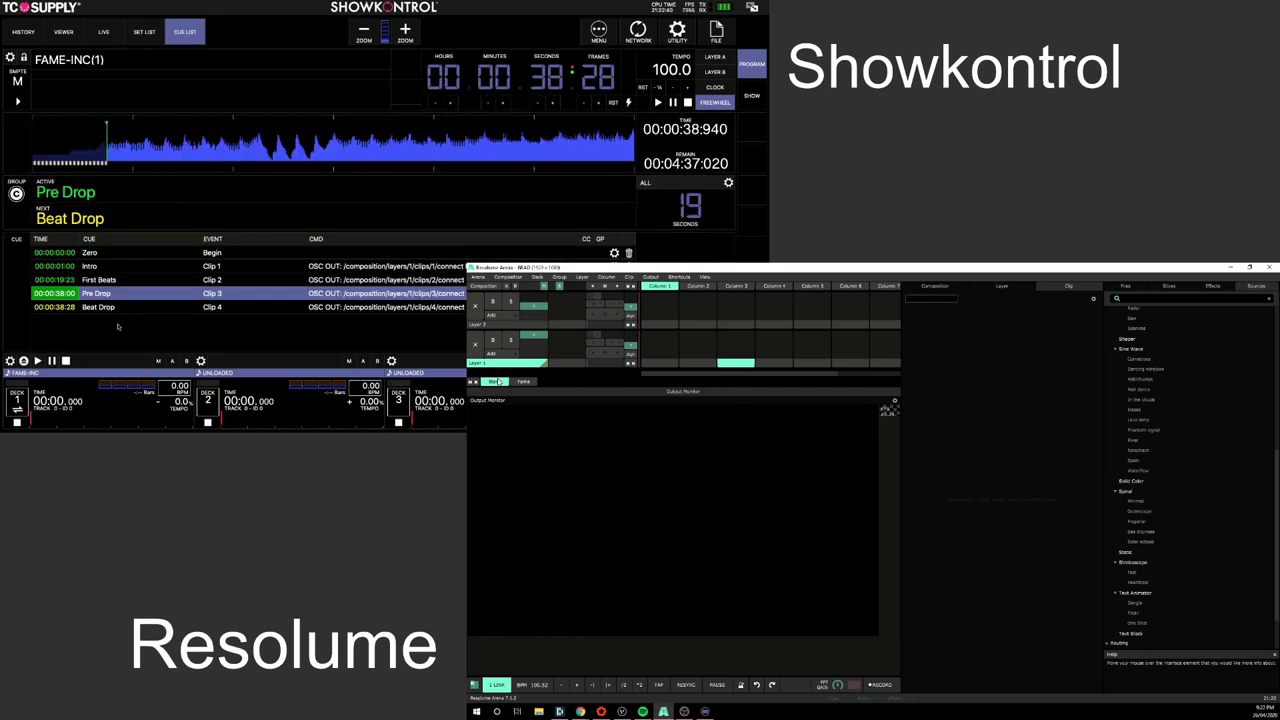
Load fame-inc(1).mp3 from the Documents folder into Deck 1, start playback briefly and stop it.
{"action": "left_click", "coordinate": [110, 360]}
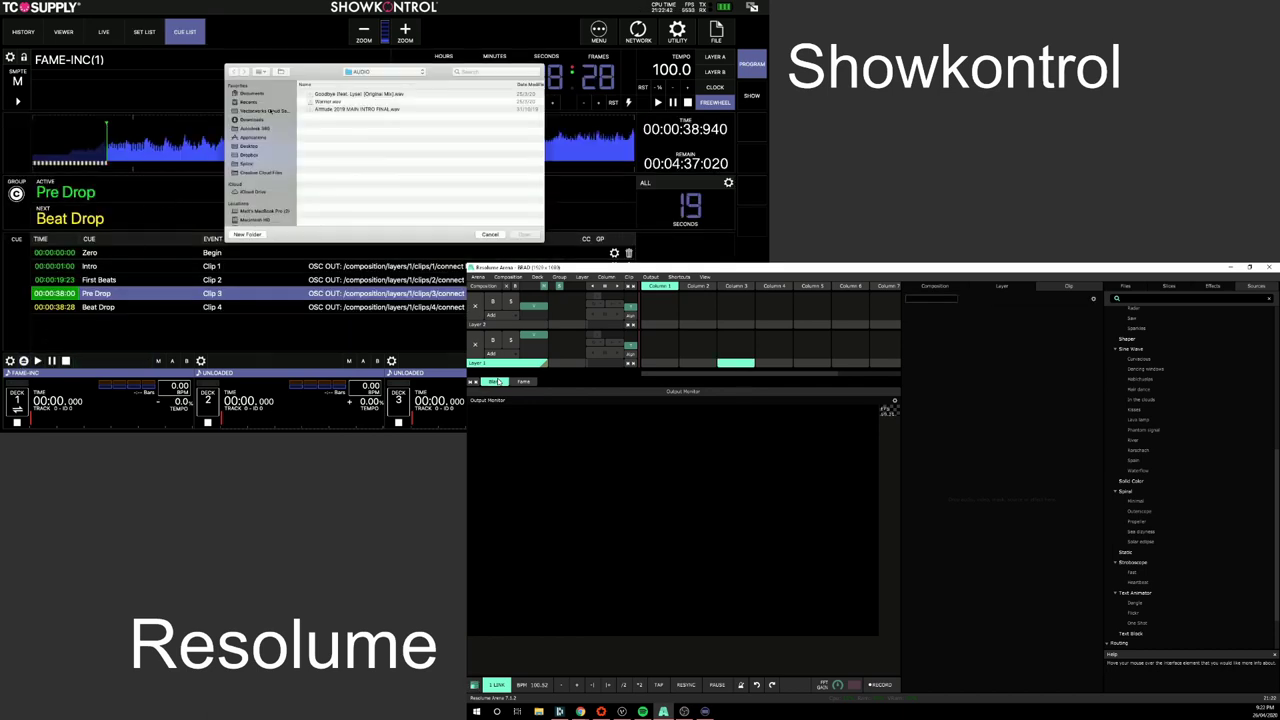
{"action": "left_click", "coordinate": [251, 93]}
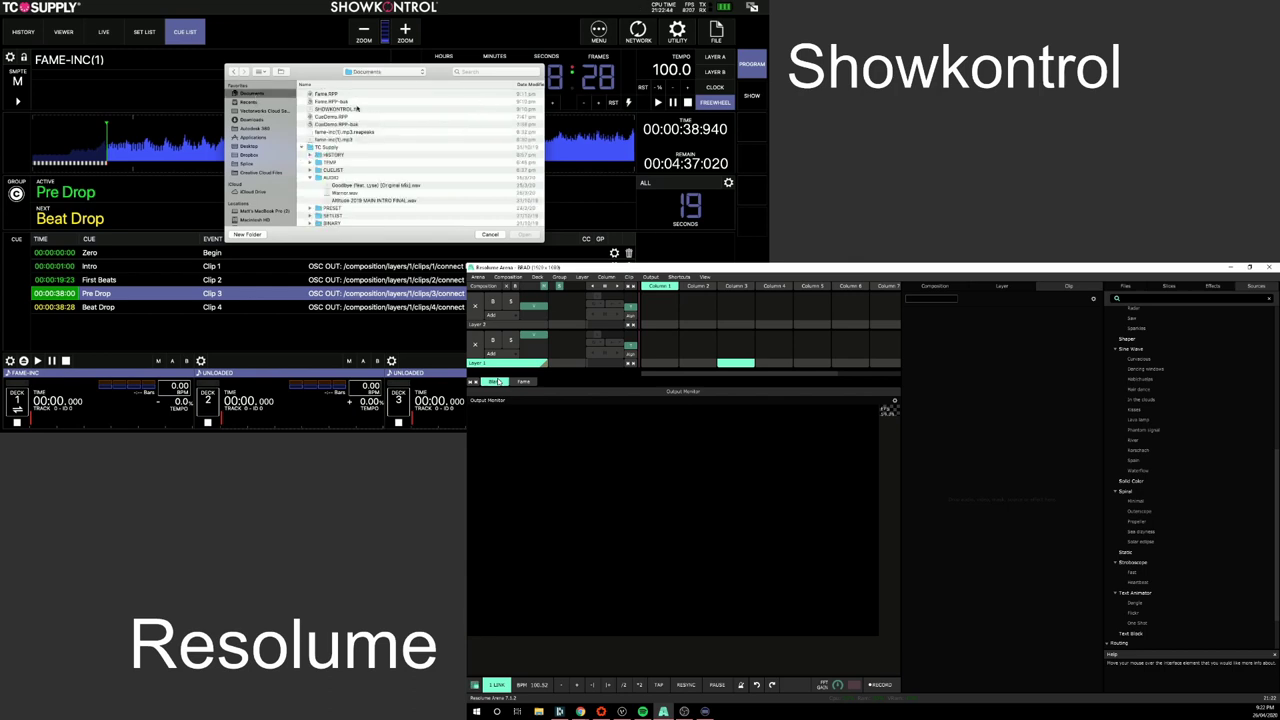
{"action": "left_click", "coordinate": [362, 139]}
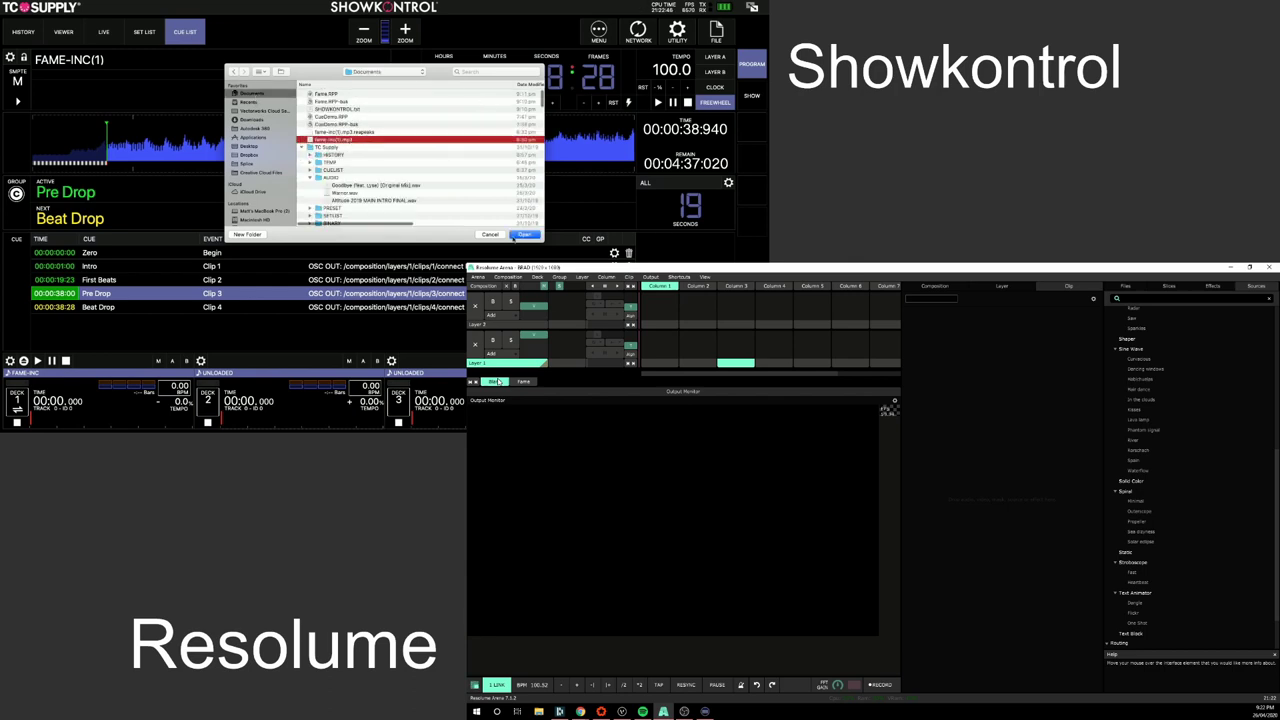
{"action": "left_click", "coordinate": [513, 235]}
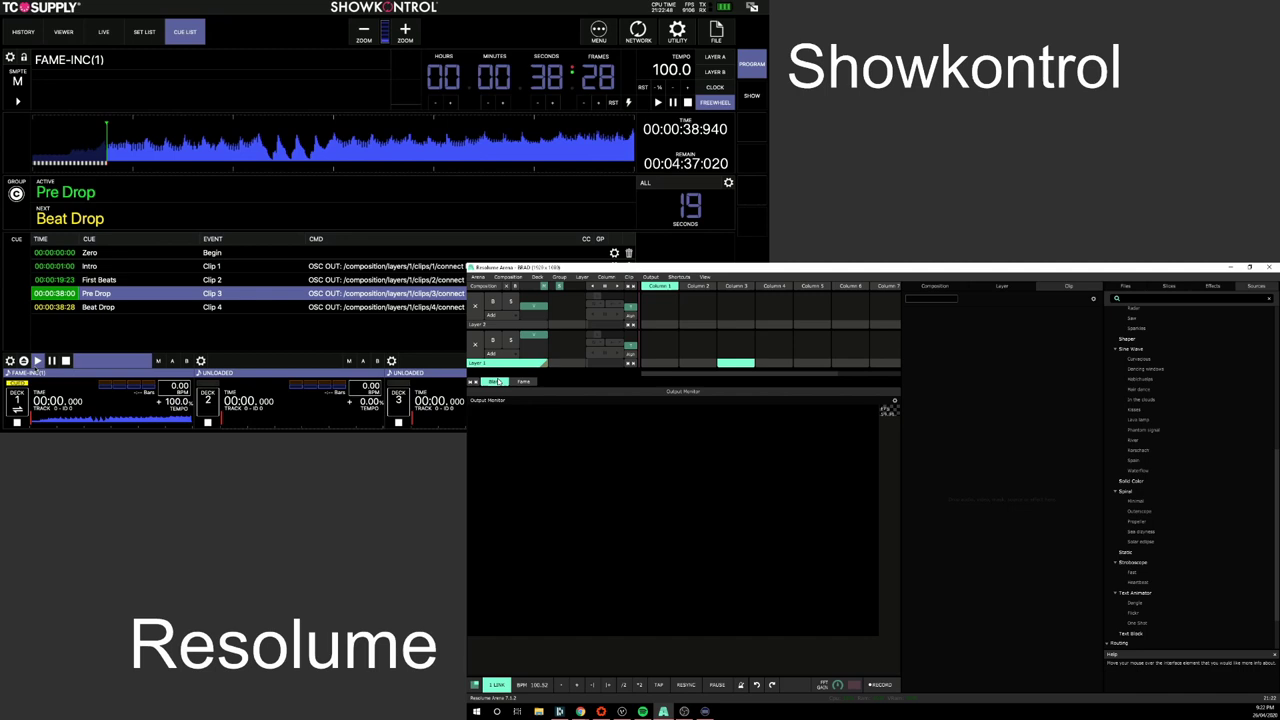
{"action": "left_click", "coordinate": [37, 360]}
{"action": "left_click", "coordinate": [65, 361]}
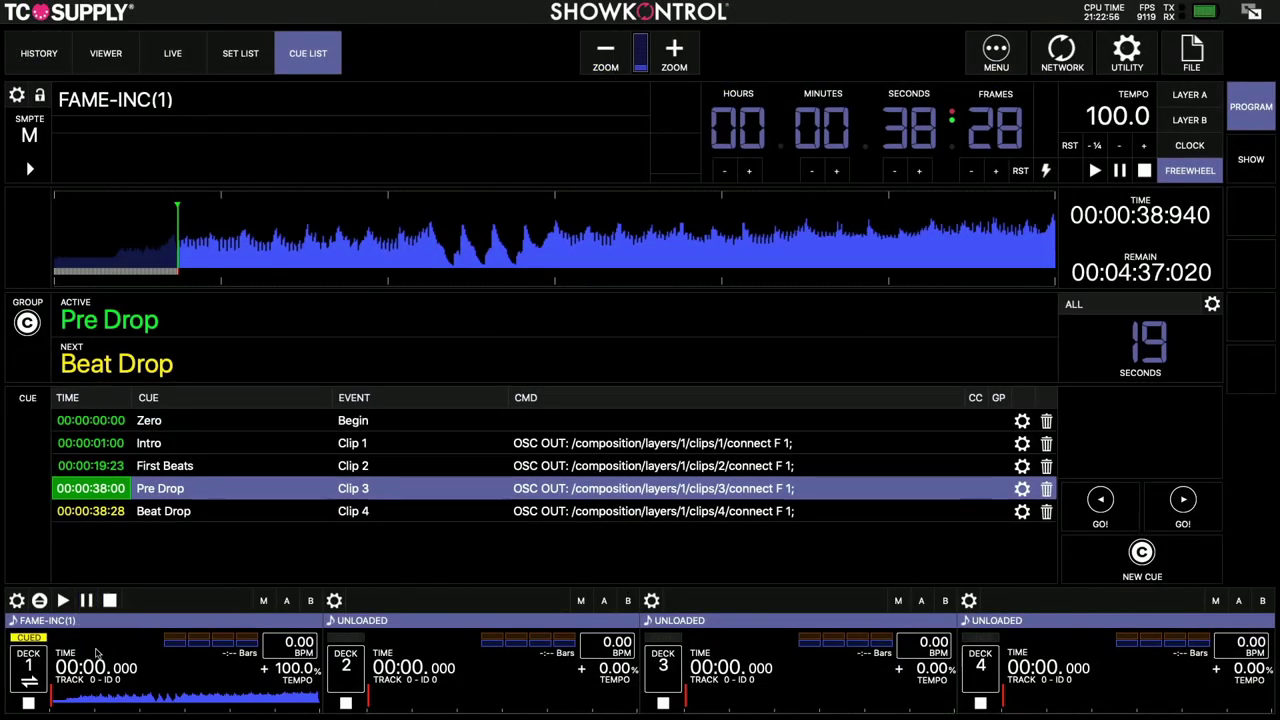
Load the 2019 ALTITUDE Tech Energy Intro track from the set list, check its cue list and return to the set list.
{"action": "left_click", "coordinate": [1168, 124]}
{"action": "left_click", "coordinate": [240, 53]}
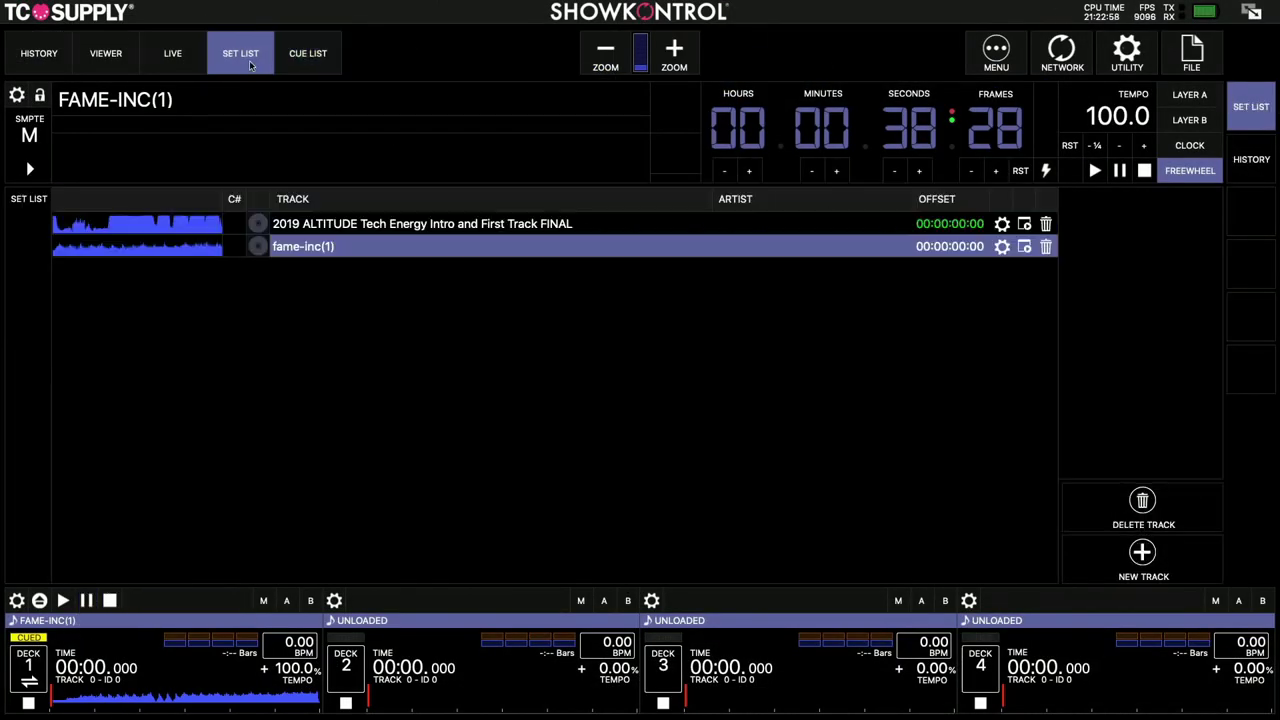
{"action": "left_click", "coordinate": [1024, 224]}
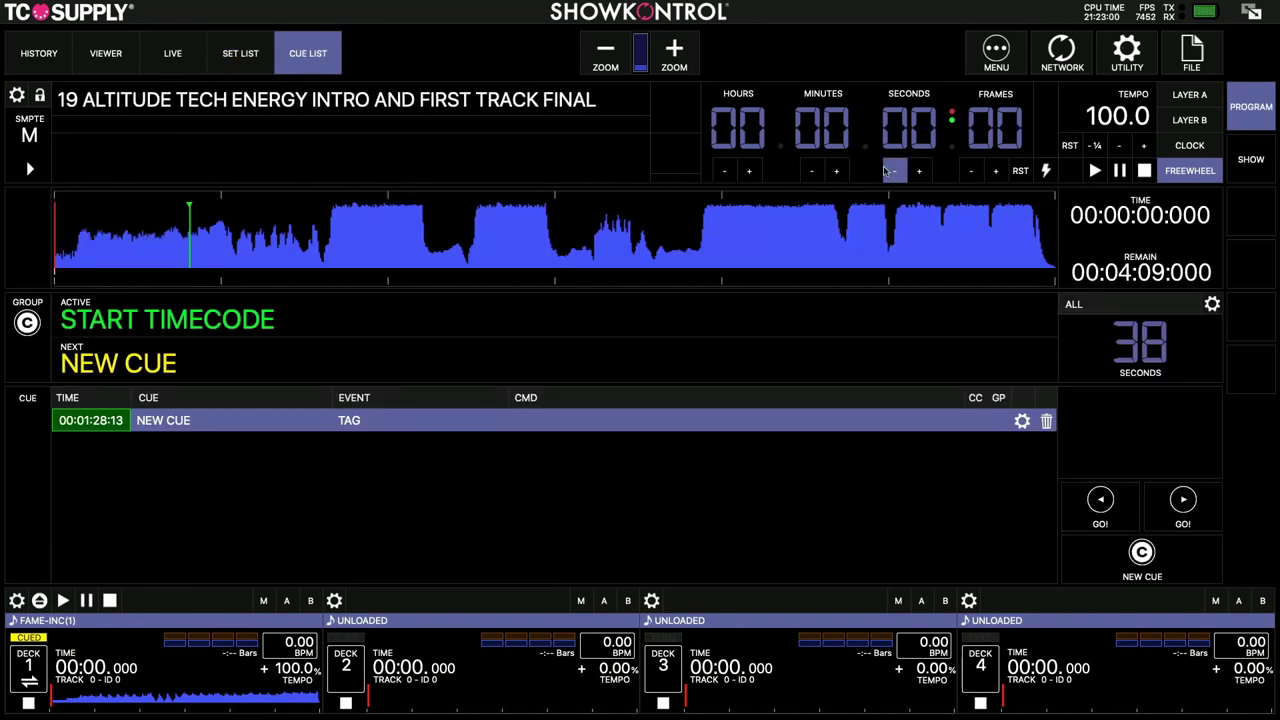
{"action": "left_click", "coordinate": [243, 50]}
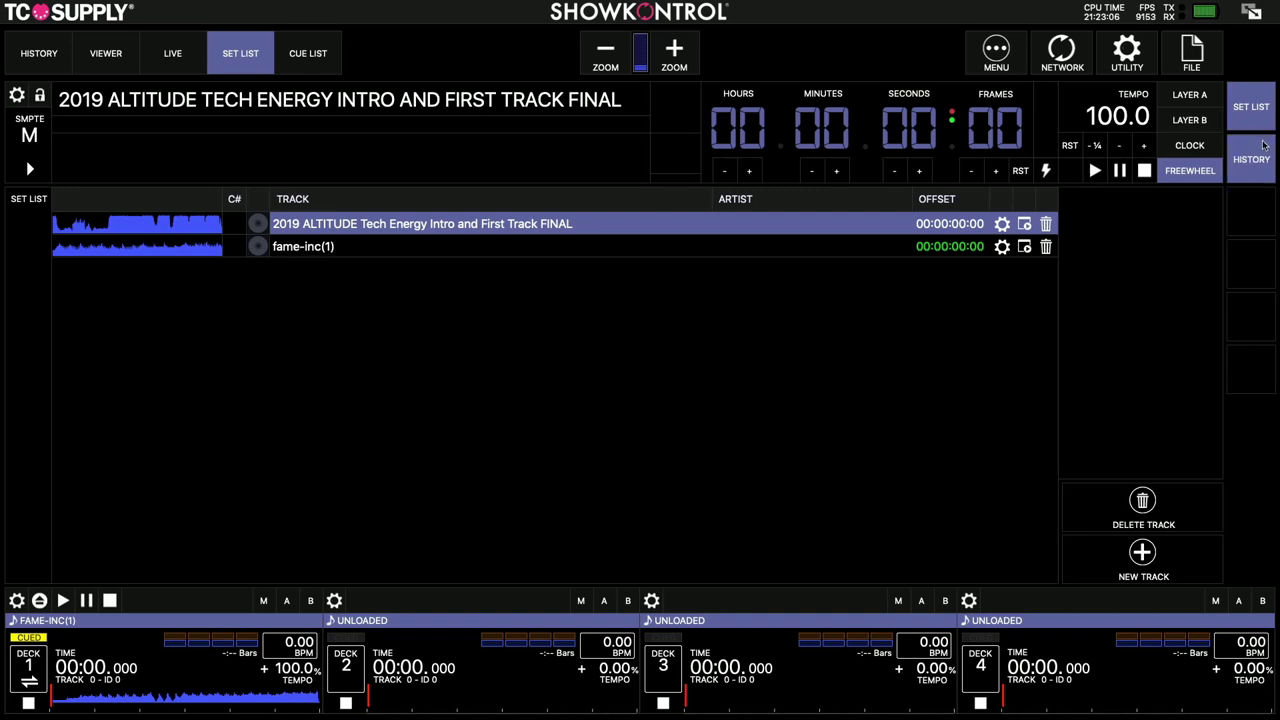
{"action": "left_click", "coordinate": [310, 53]}
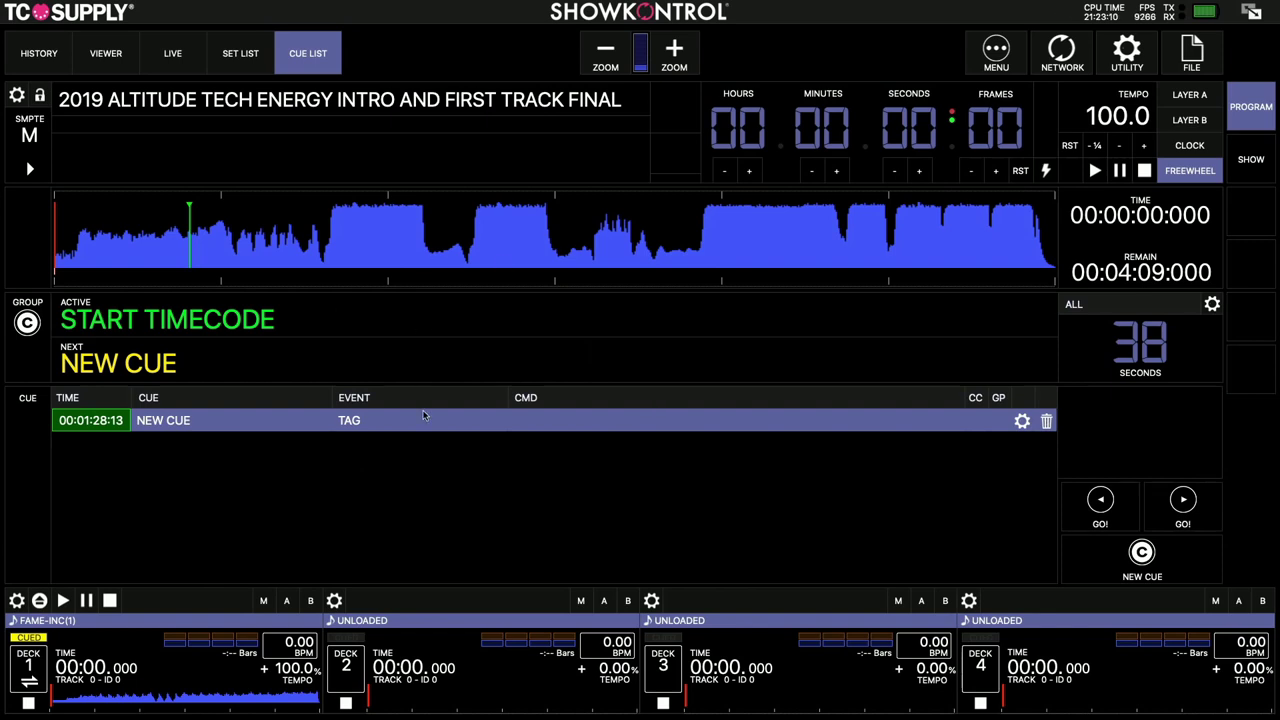
{"action": "left_click", "coordinate": [262, 66]}
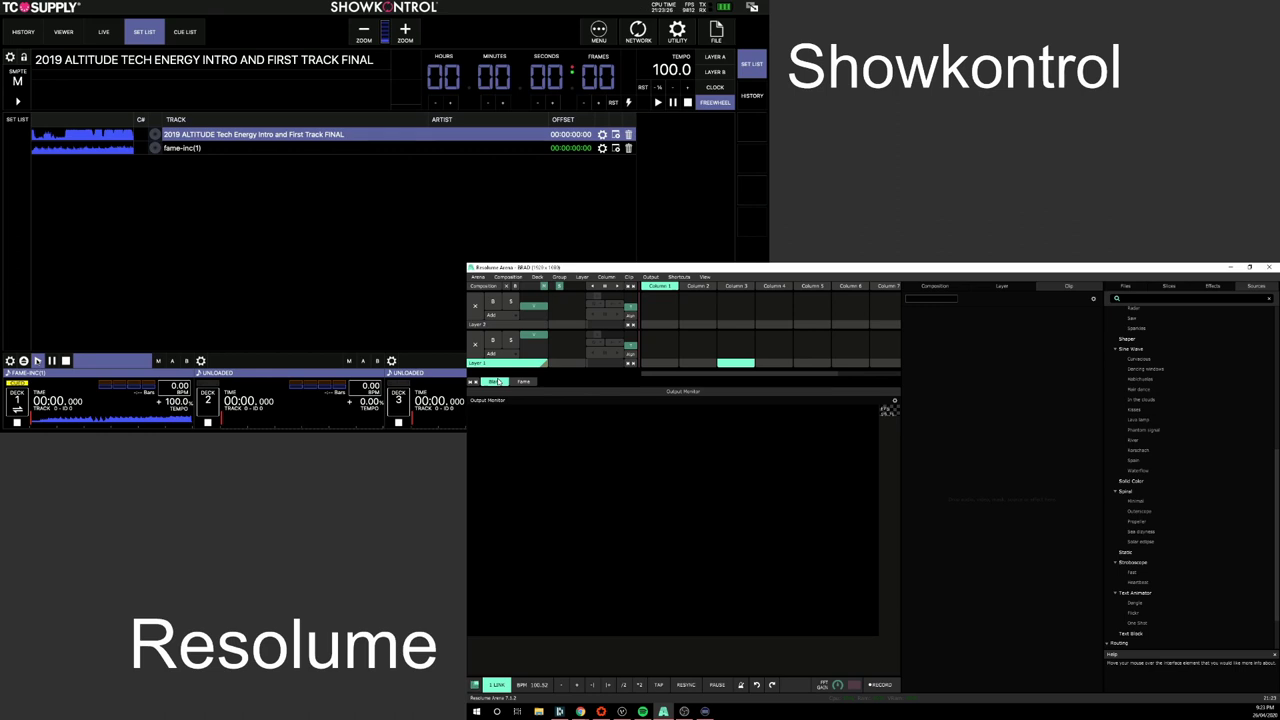
Play fame-inc(1) on Deck 1, assign the deck to Layer B and follow its cues in the cue list.
{"action": "left_click", "coordinate": [38, 361]}
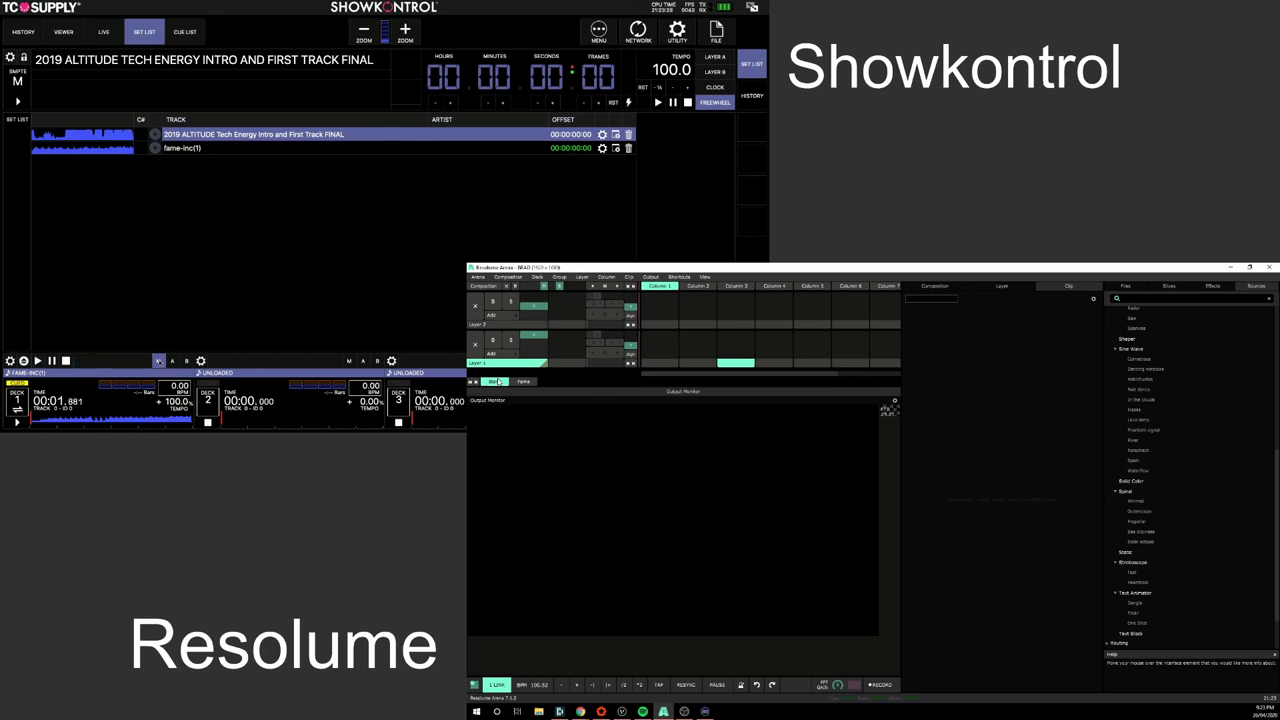
{"action": "left_click", "coordinate": [185, 360]}
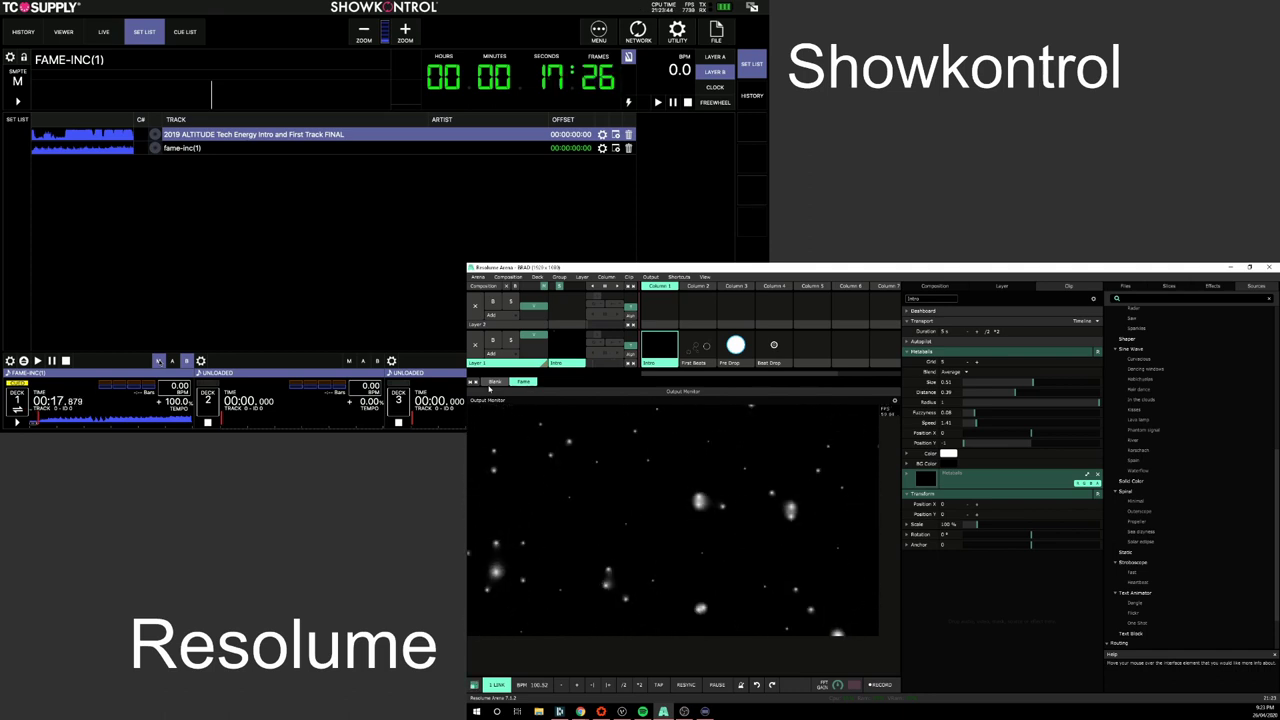
{"action": "left_click", "coordinate": [178, 35]}
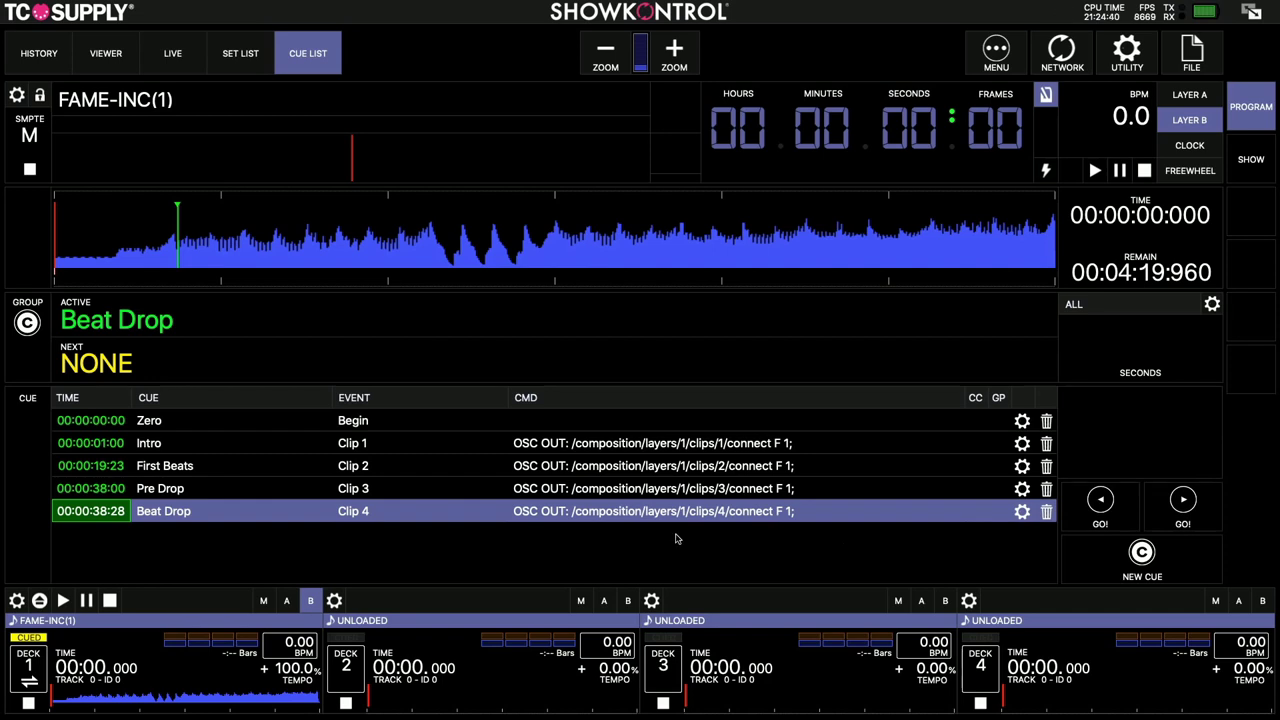
Review the fame-inc(1) cues, the cue list file options and the set list entry's executor command without changing anything.
{"action": "left_click", "coordinate": [303, 444]}
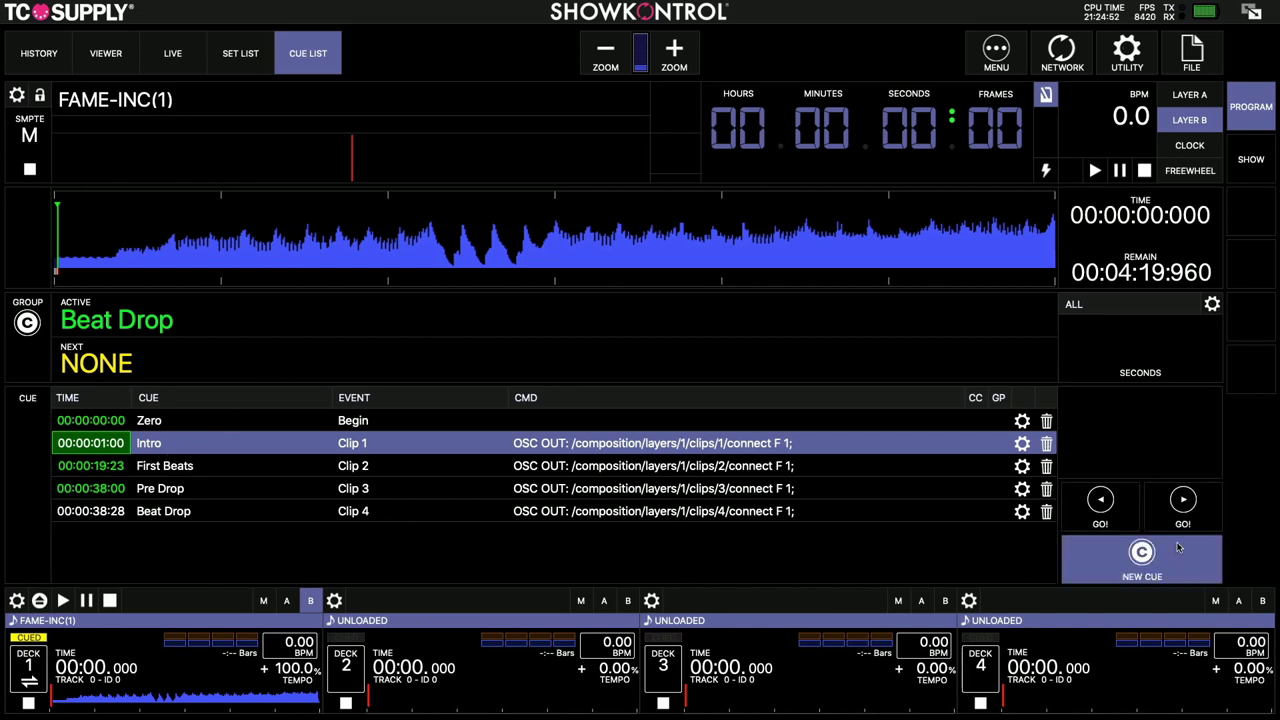
{"action": "left_click", "coordinate": [281, 506]}
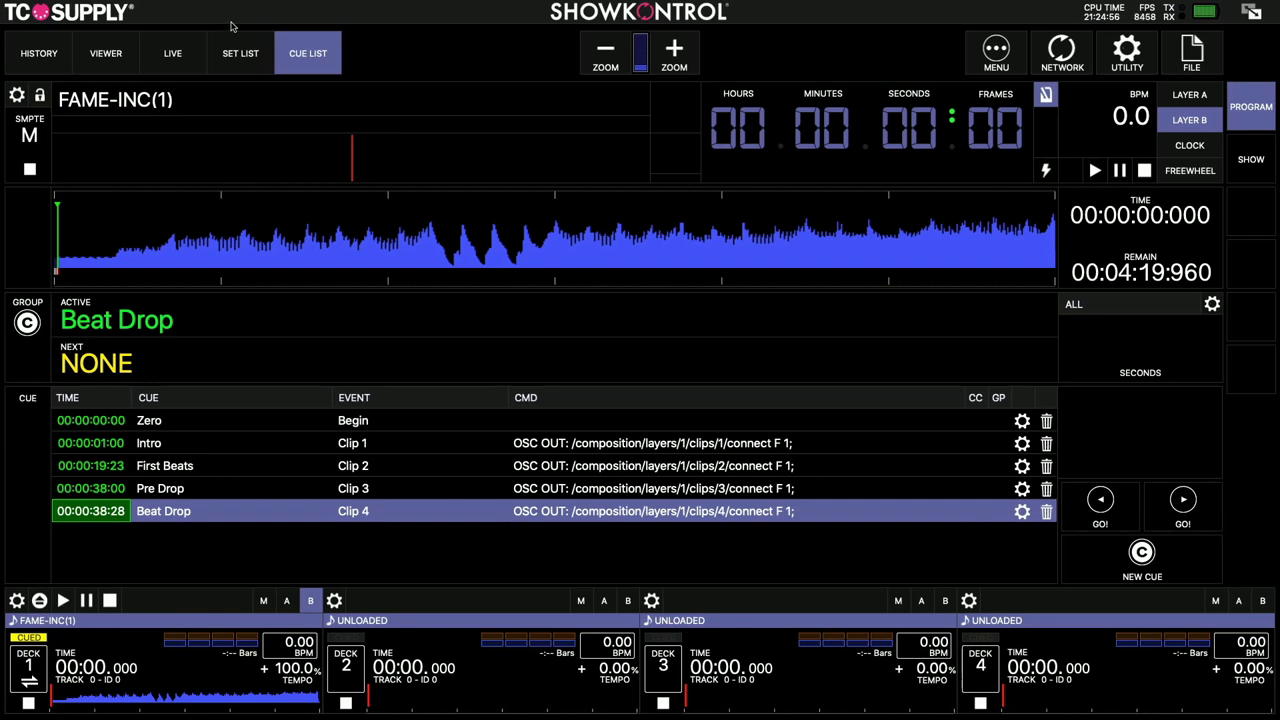
{"action": "left_click", "coordinate": [1191, 52]}
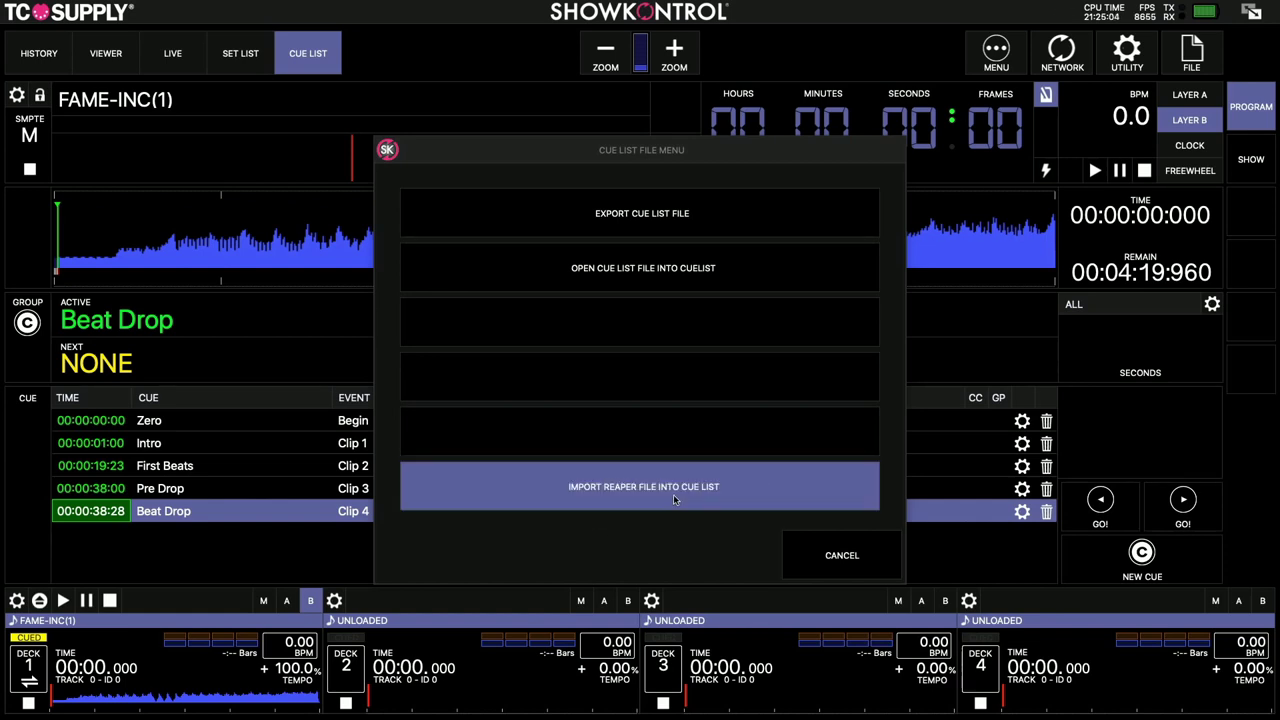
{"action": "left_click", "coordinate": [860, 555]}
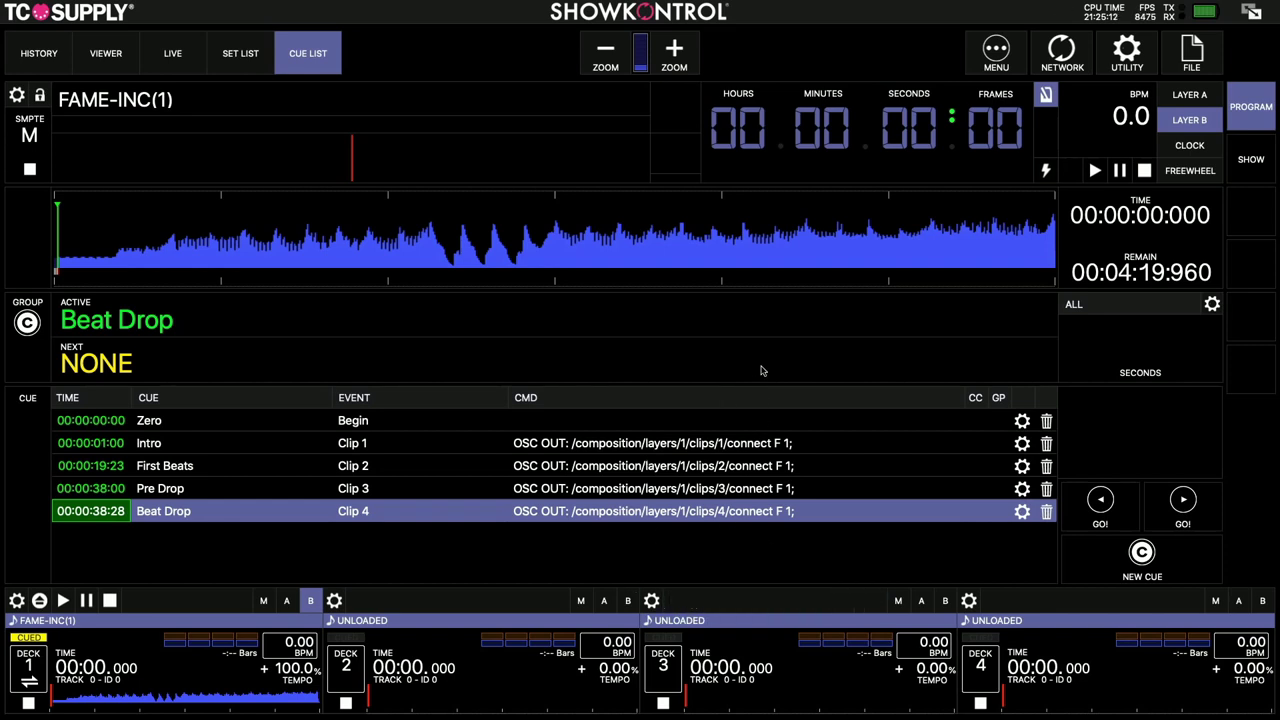
{"action": "left_click", "coordinate": [240, 53]}
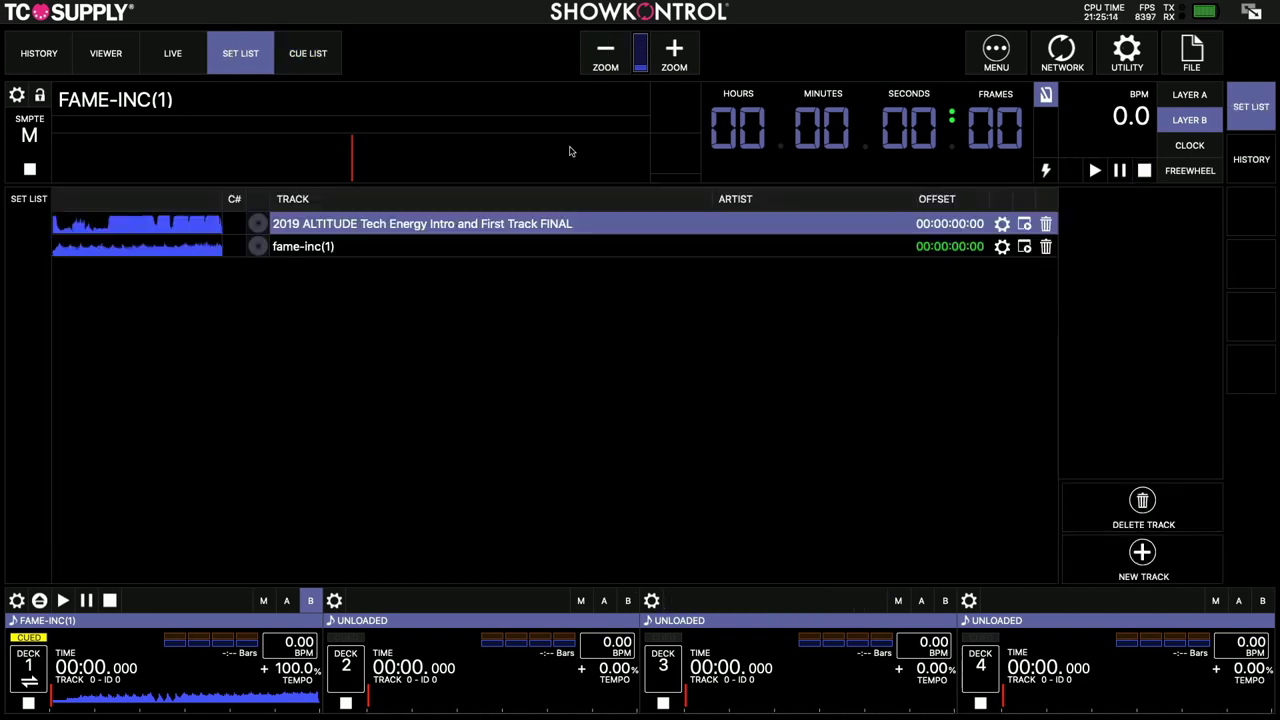
{"action": "left_click", "coordinate": [885, 252]}
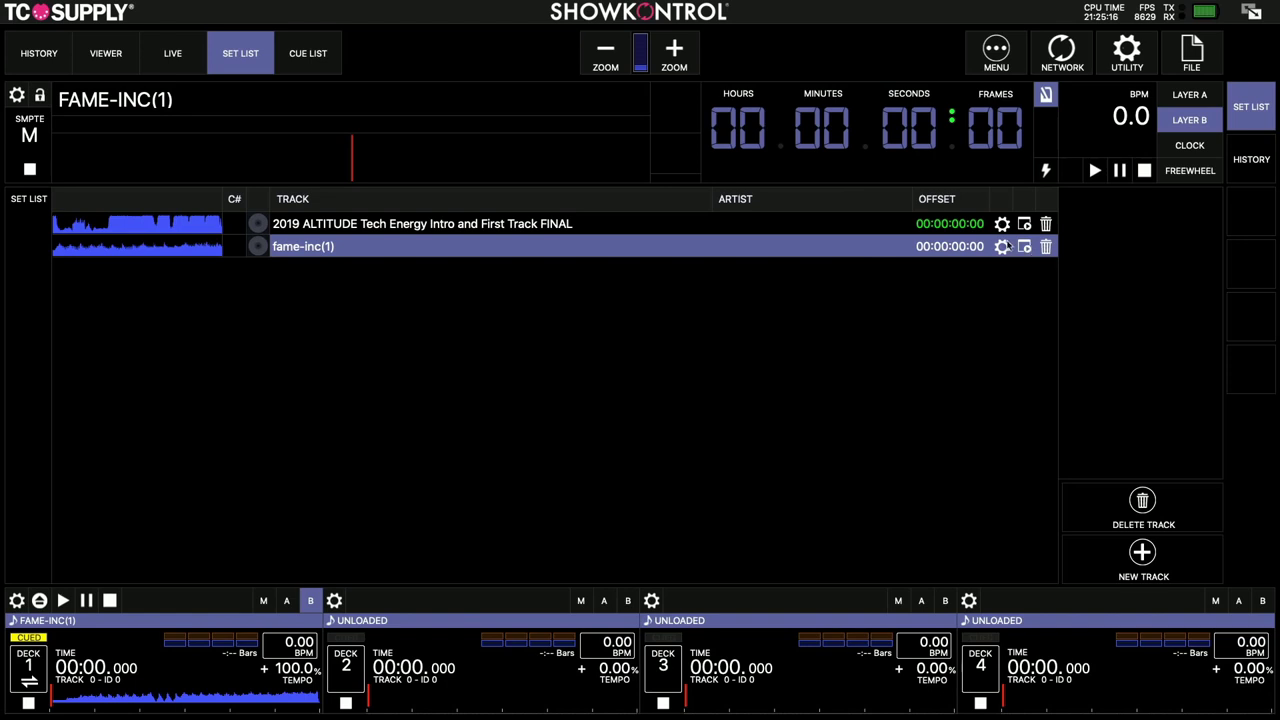
{"action": "left_click", "coordinate": [1003, 246]}
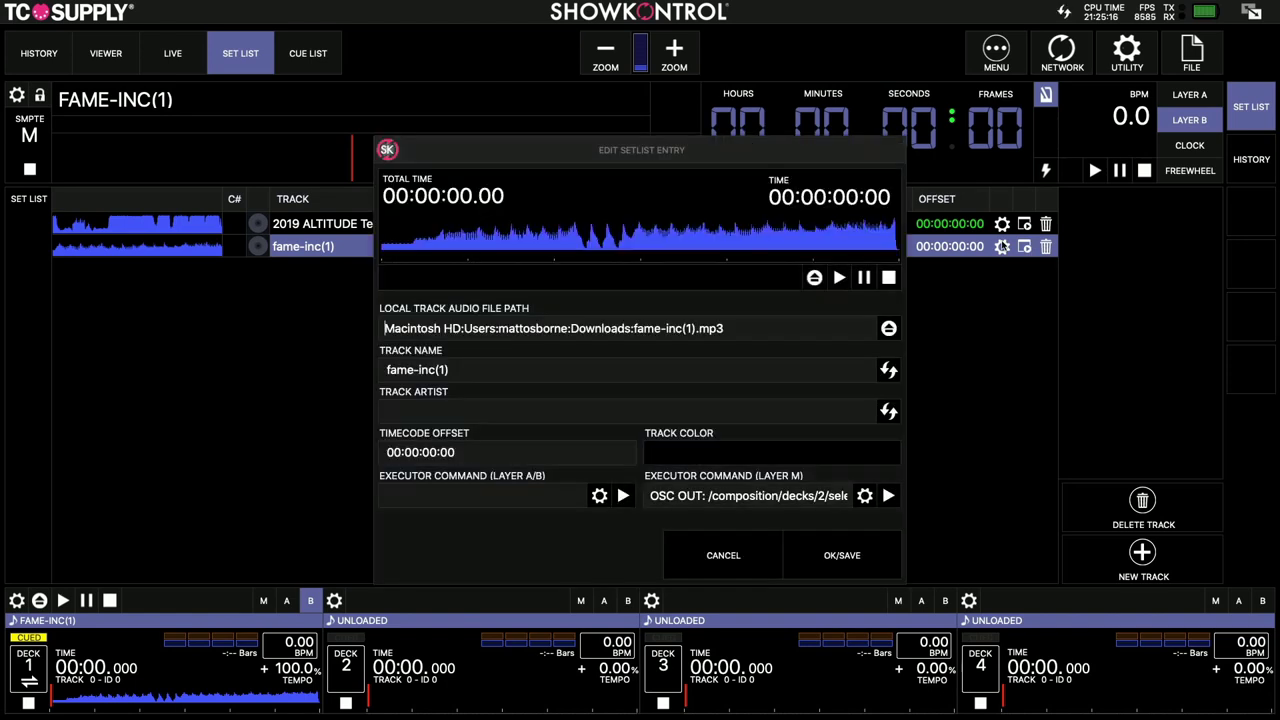
{"action": "left_click", "coordinate": [746, 543]}
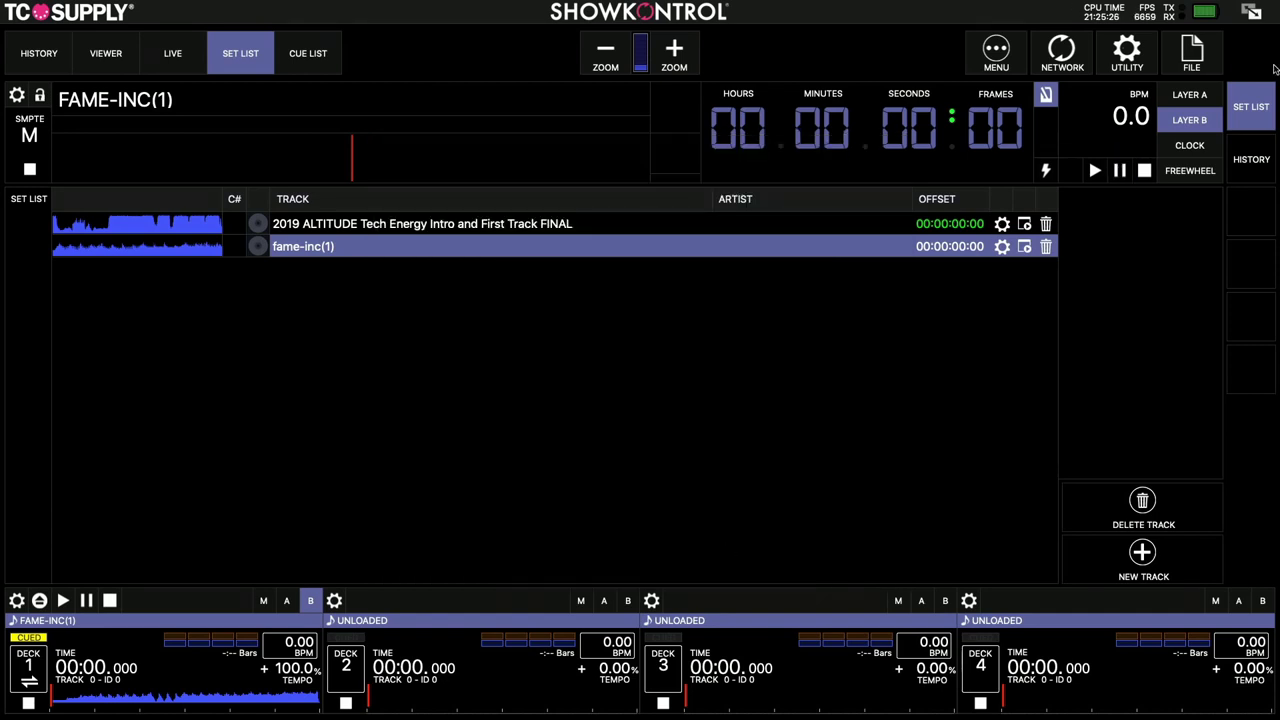
Go through the fame-inc(1) cue list by selecting the Zero, Beat Drop, Intro and Pre Drop cues.
{"action": "left_click", "coordinate": [318, 60]}
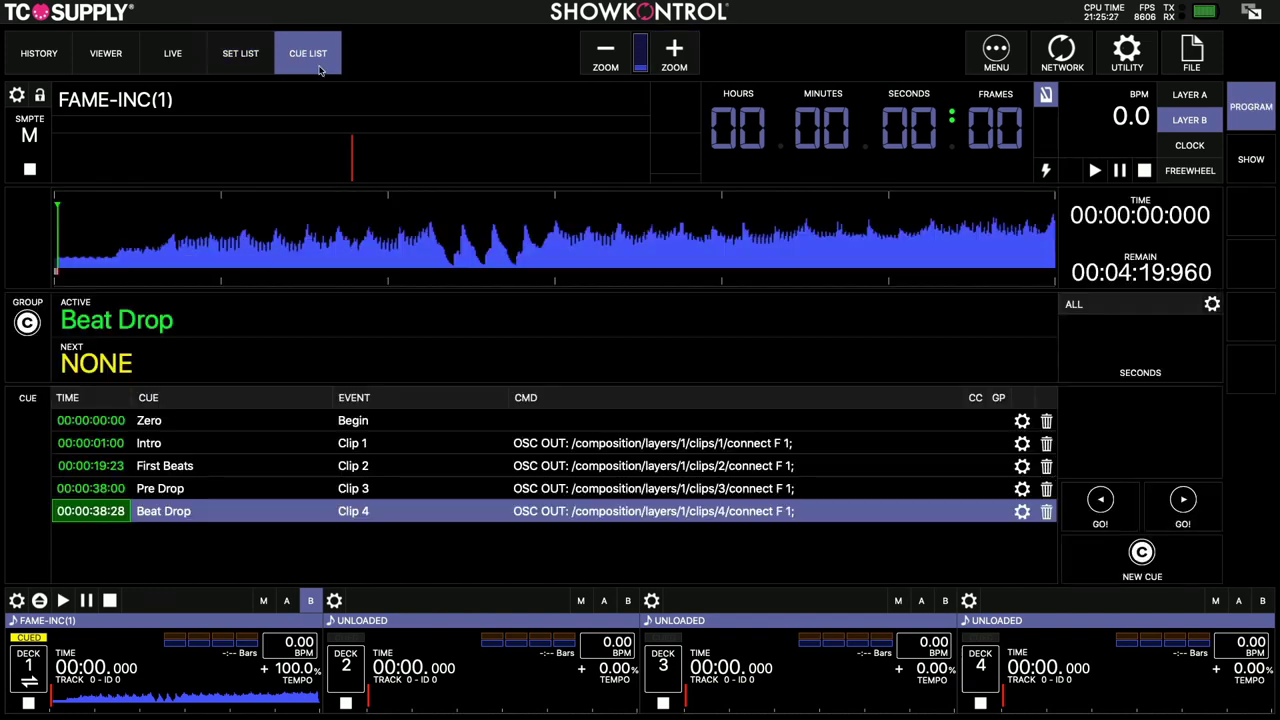
{"action": "left_click", "coordinate": [245, 423]}
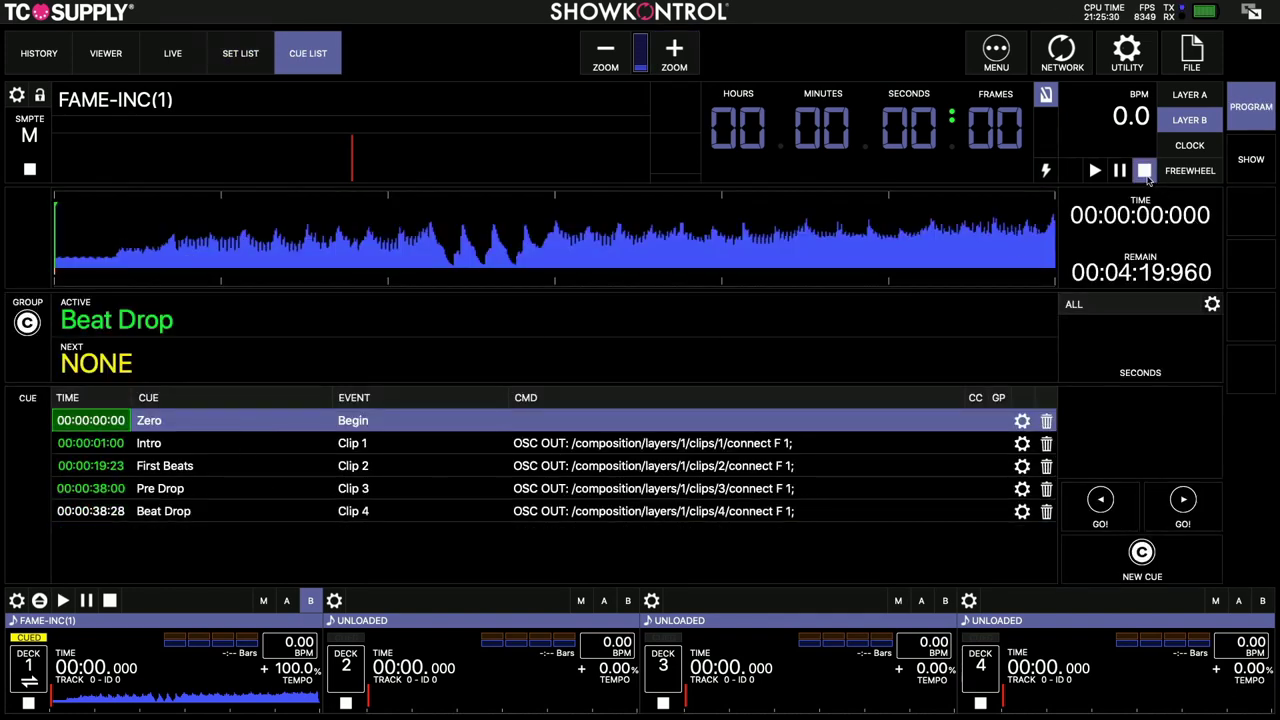
{"action": "left_click", "coordinate": [214, 513]}
{"action": "left_click", "coordinate": [88, 422]}
{"action": "left_click", "coordinate": [165, 446]}
{"action": "left_click", "coordinate": [168, 424]}
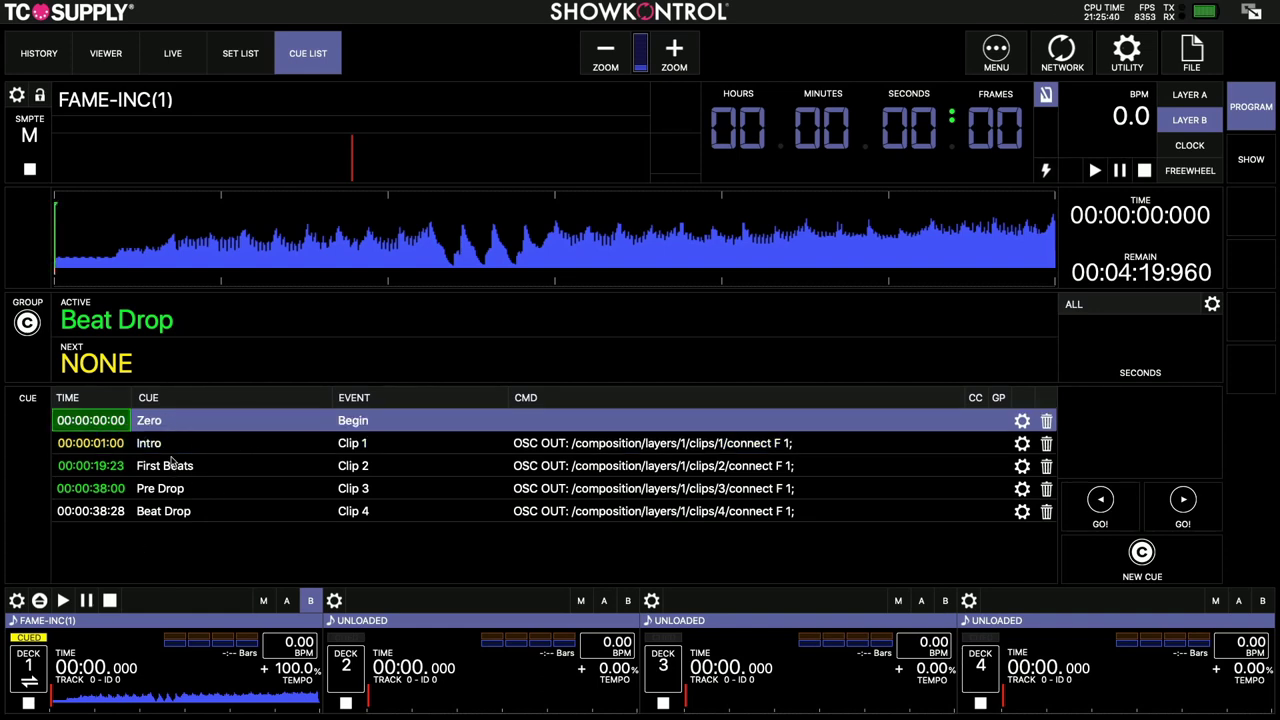
{"action": "left_click", "coordinate": [175, 489]}
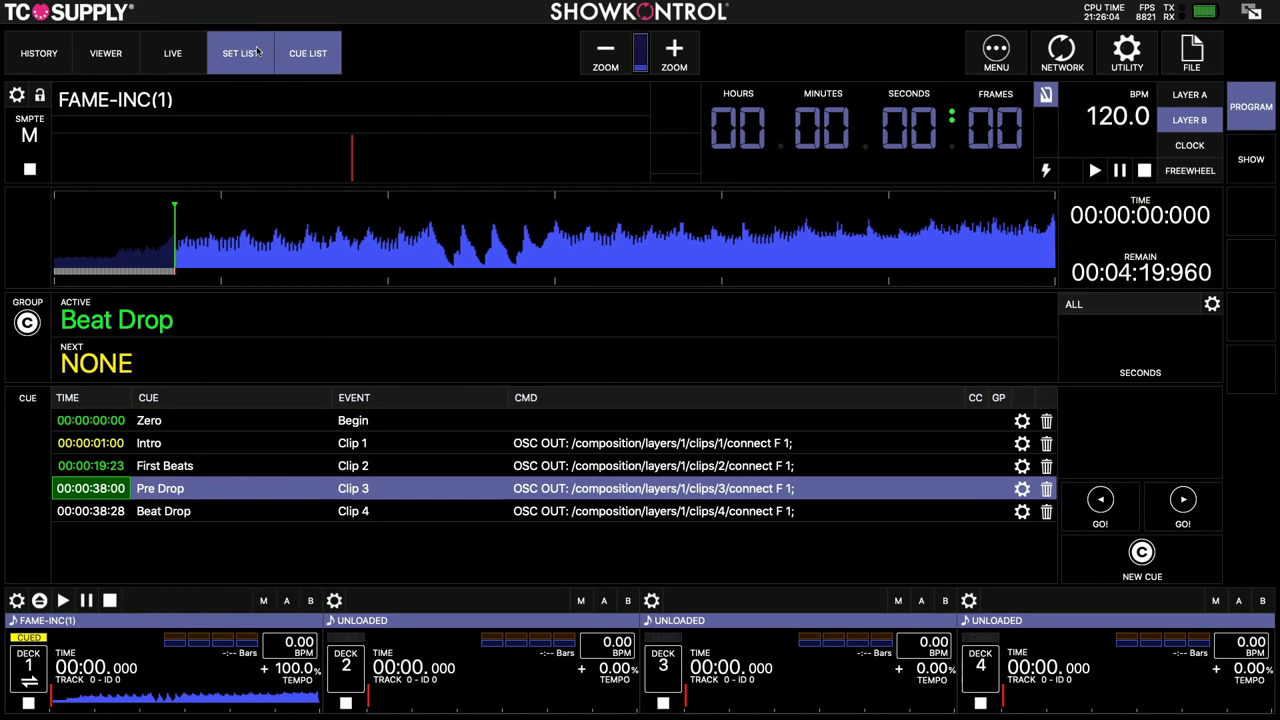
Load the 2019 ALTITUDE track from the set list, then switch to Resolume and select the Blank deck.
{"action": "left_click", "coordinate": [1024, 226]}
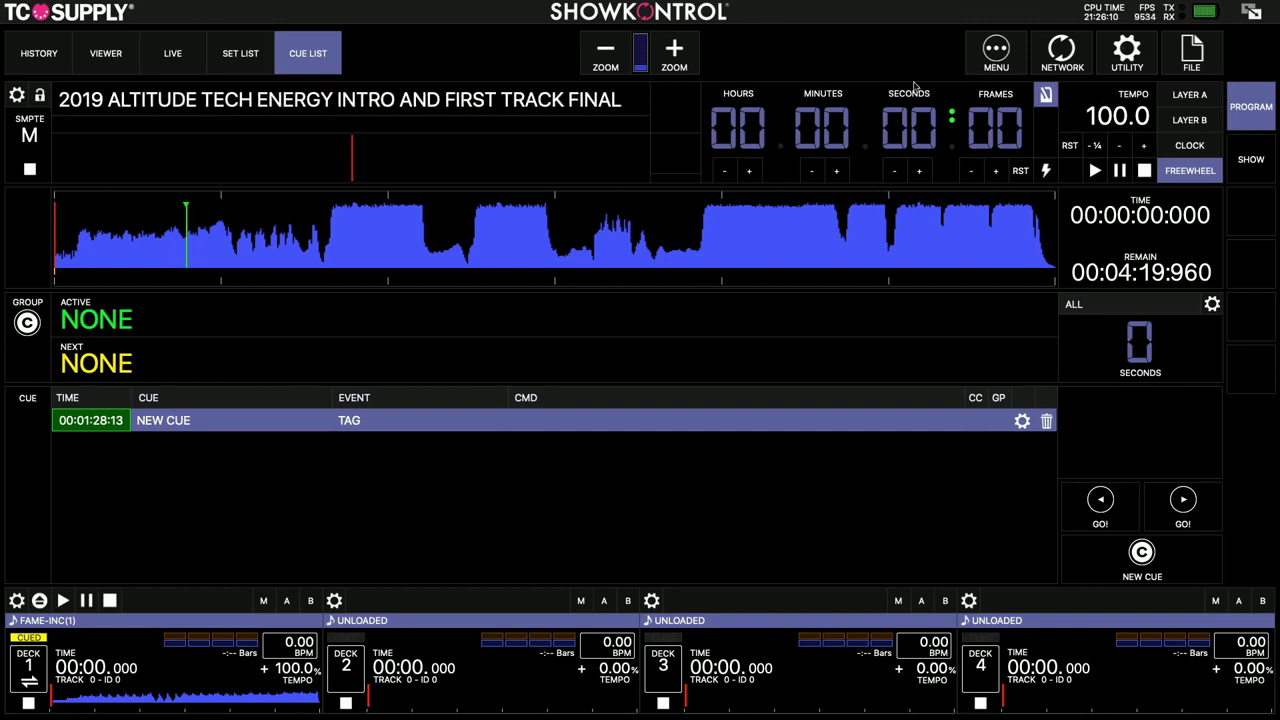
{"action": "key", "text": "alt+Tab"}
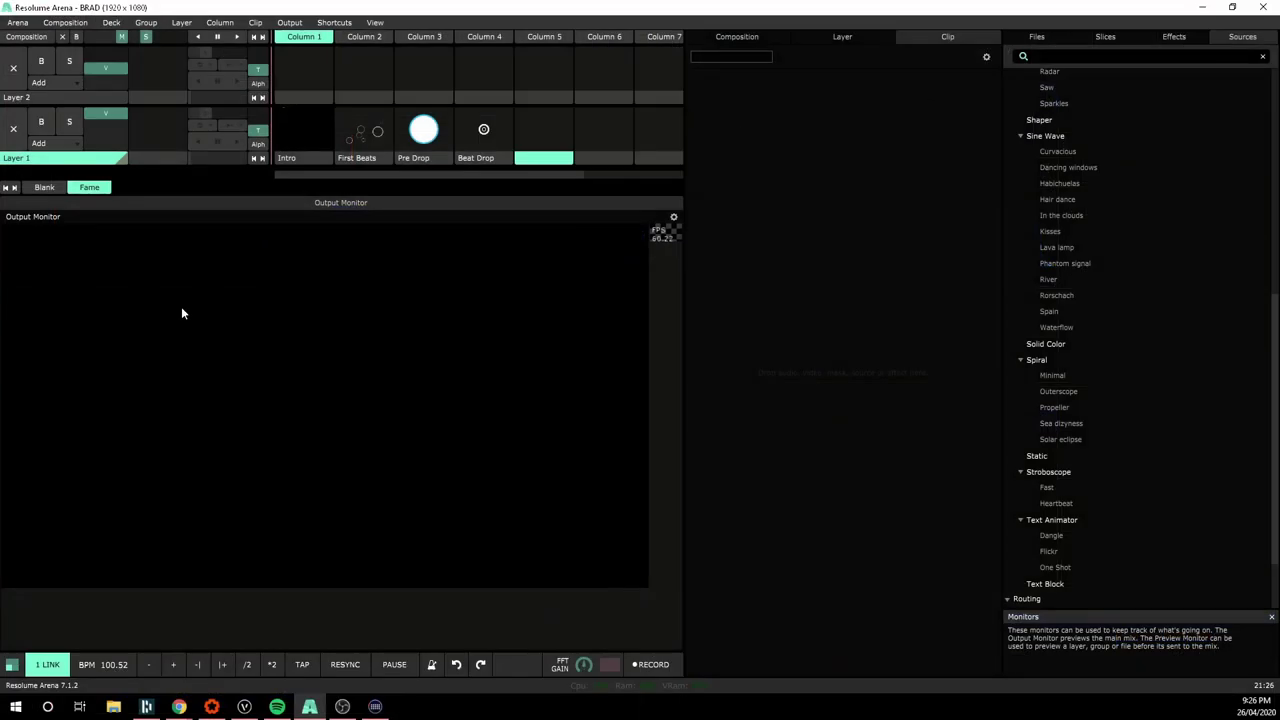
{"action": "left_click", "coordinate": [44, 187]}
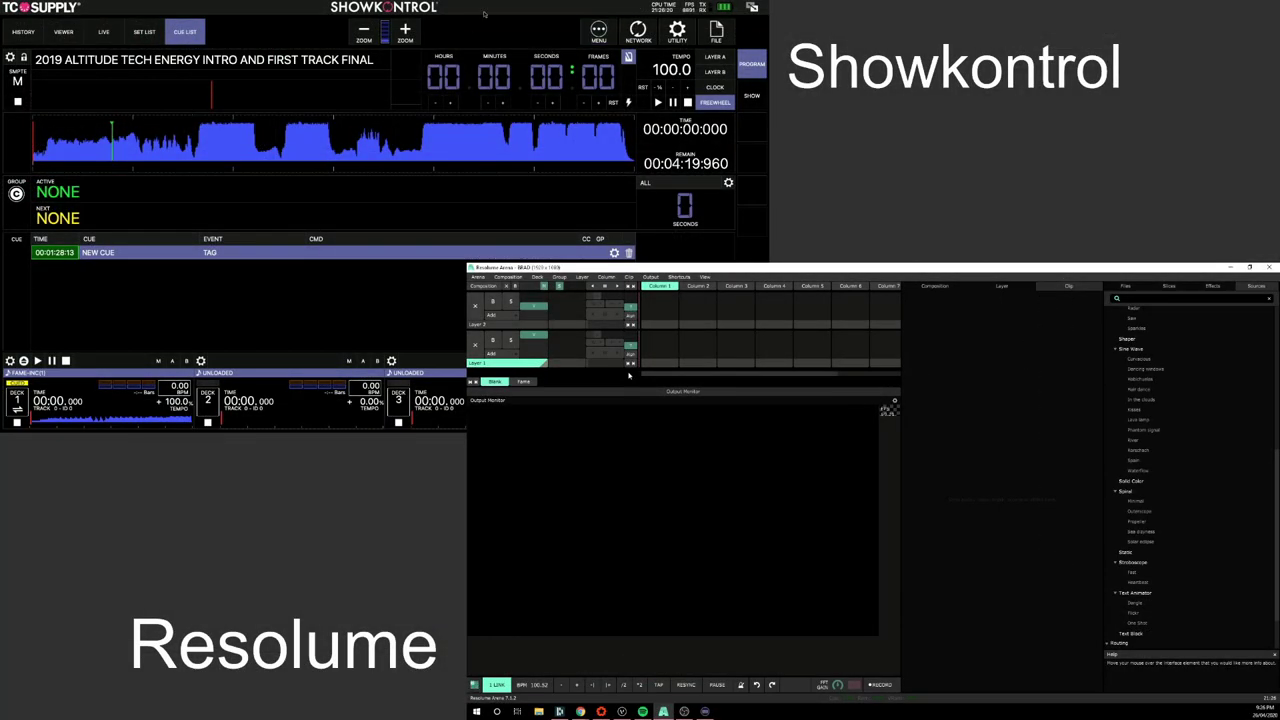
In ShowKontrol's live view, play fame-inc(1) from Deck 1 through Layer B and follow the triggered cues in the cue list.
{"action": "left_click", "coordinate": [118, 26]}
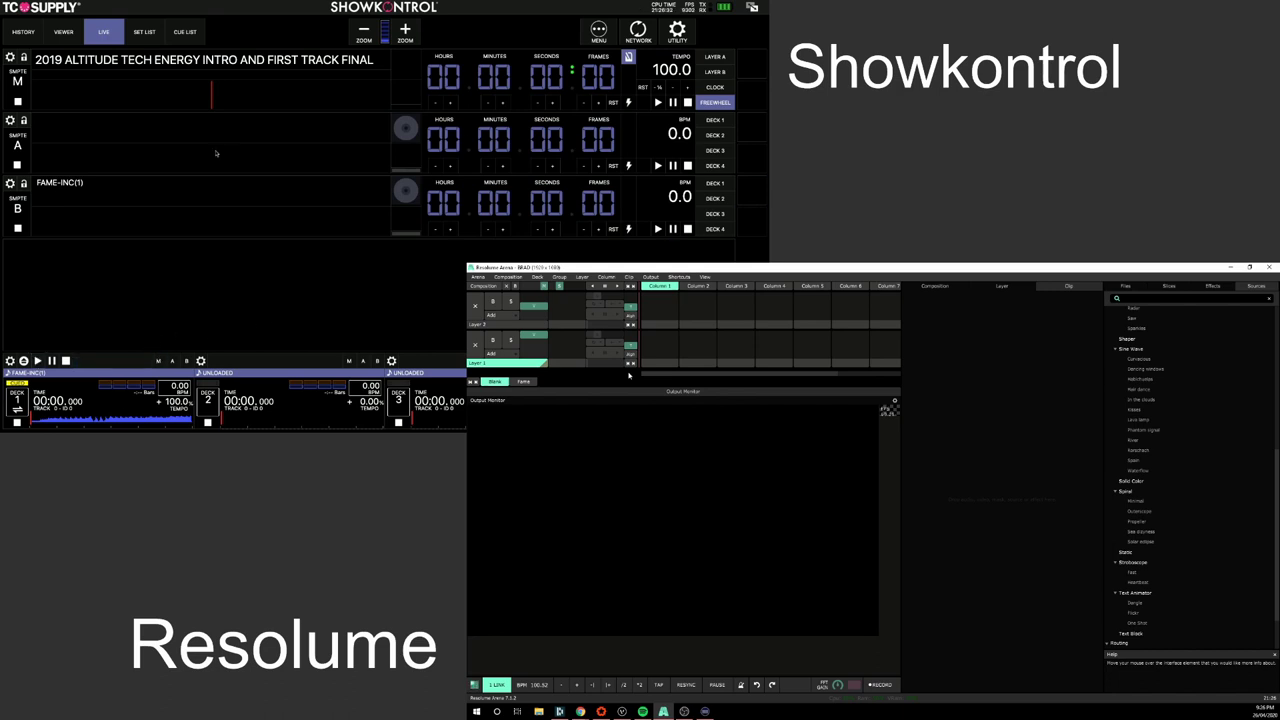
{"action": "left_click", "coordinate": [37, 360]}
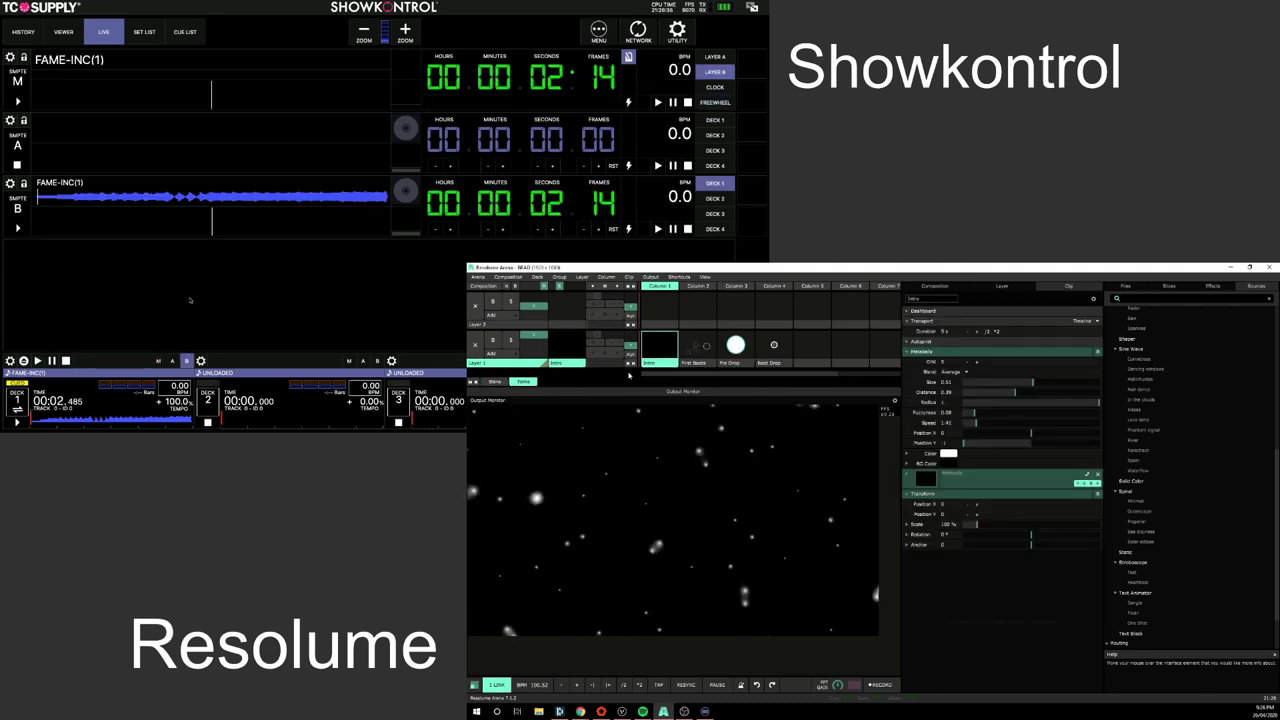
{"action": "left_click", "coordinate": [144, 26]}
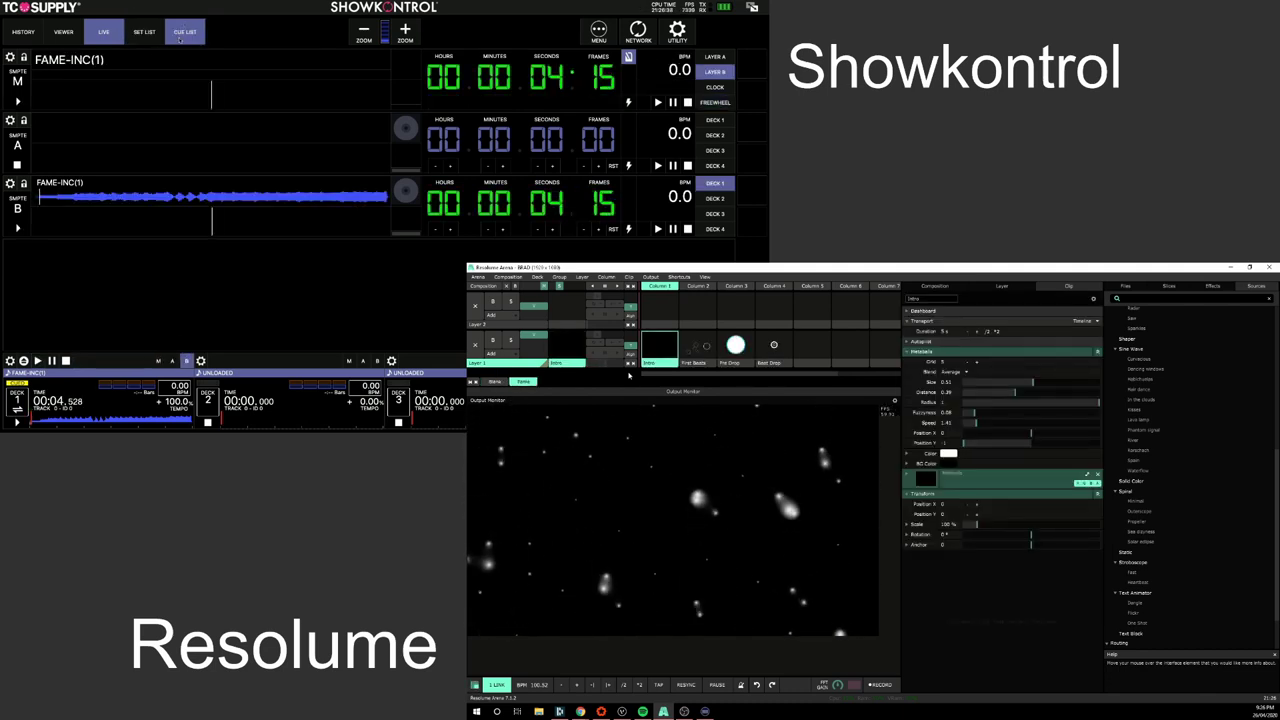
{"action": "left_click", "coordinate": [187, 32]}
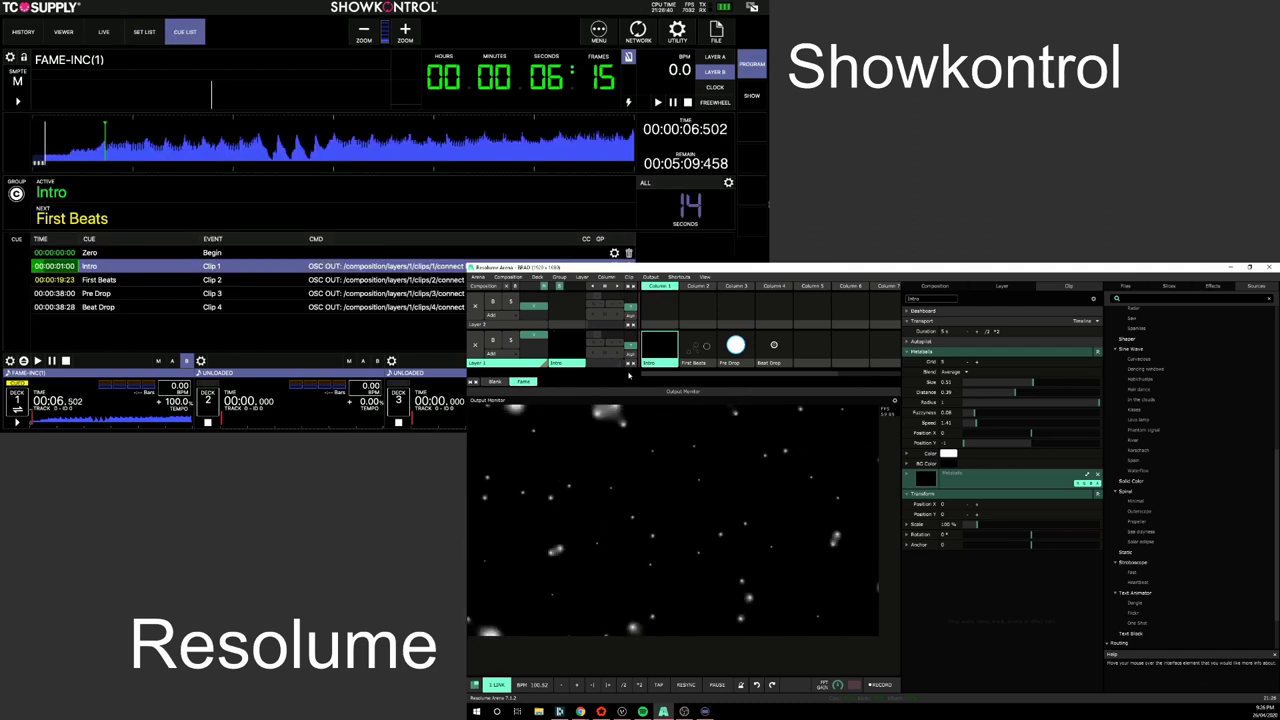